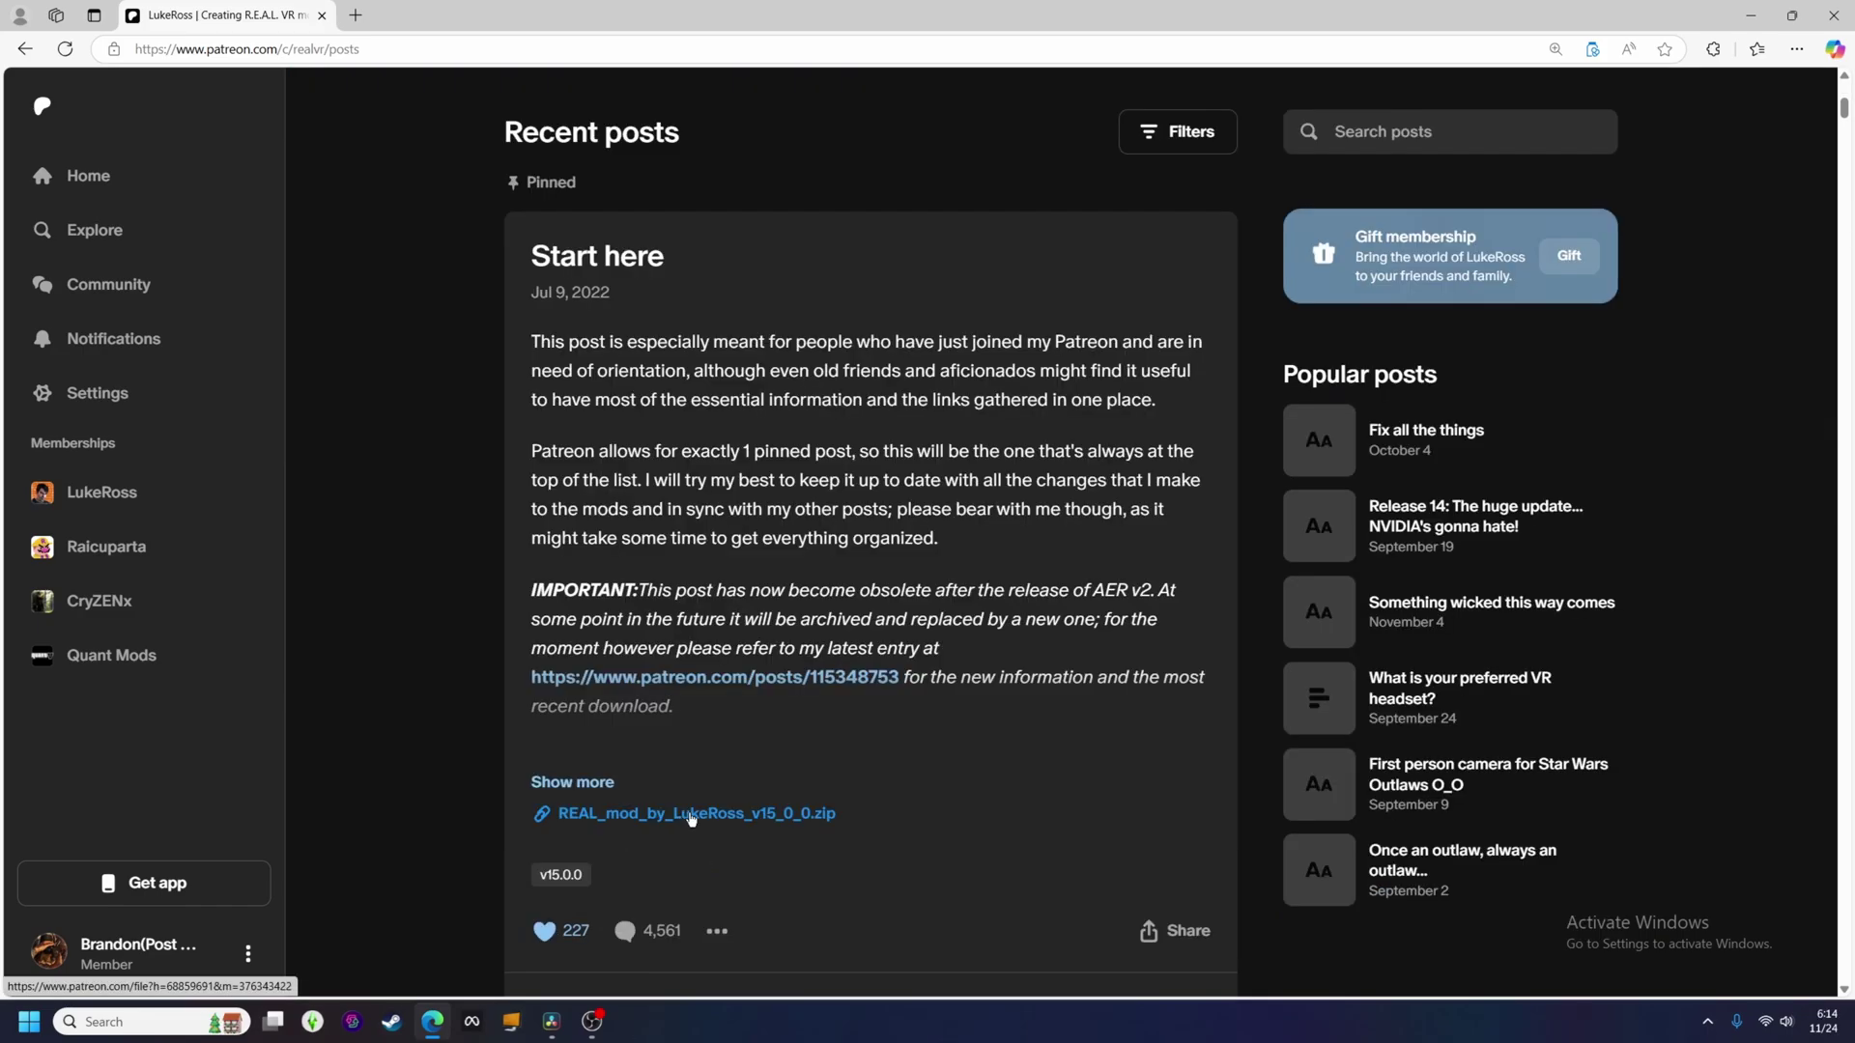
# Search the creator's posts for 'cyberpunk' and load more matching posts
pyautogui.click(1439, 131)
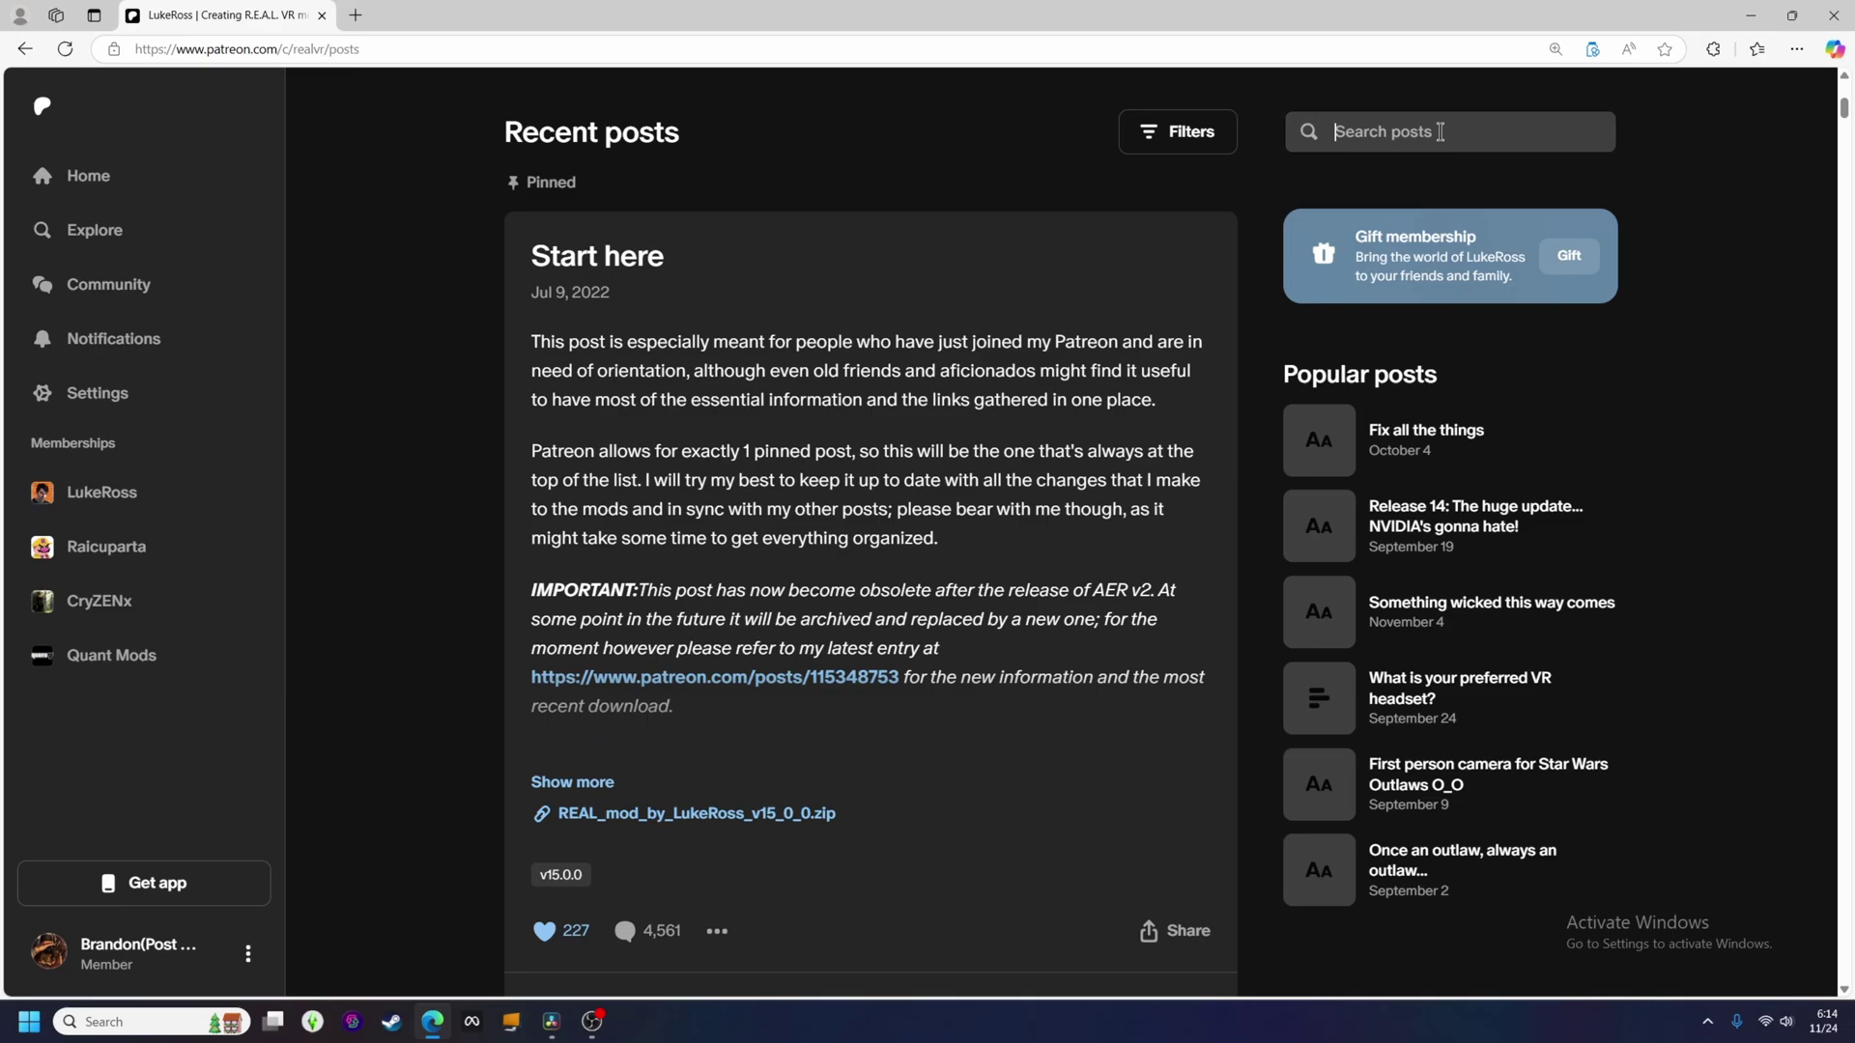
pyautogui.write('cyberpunk')
pyautogui.press('Return')
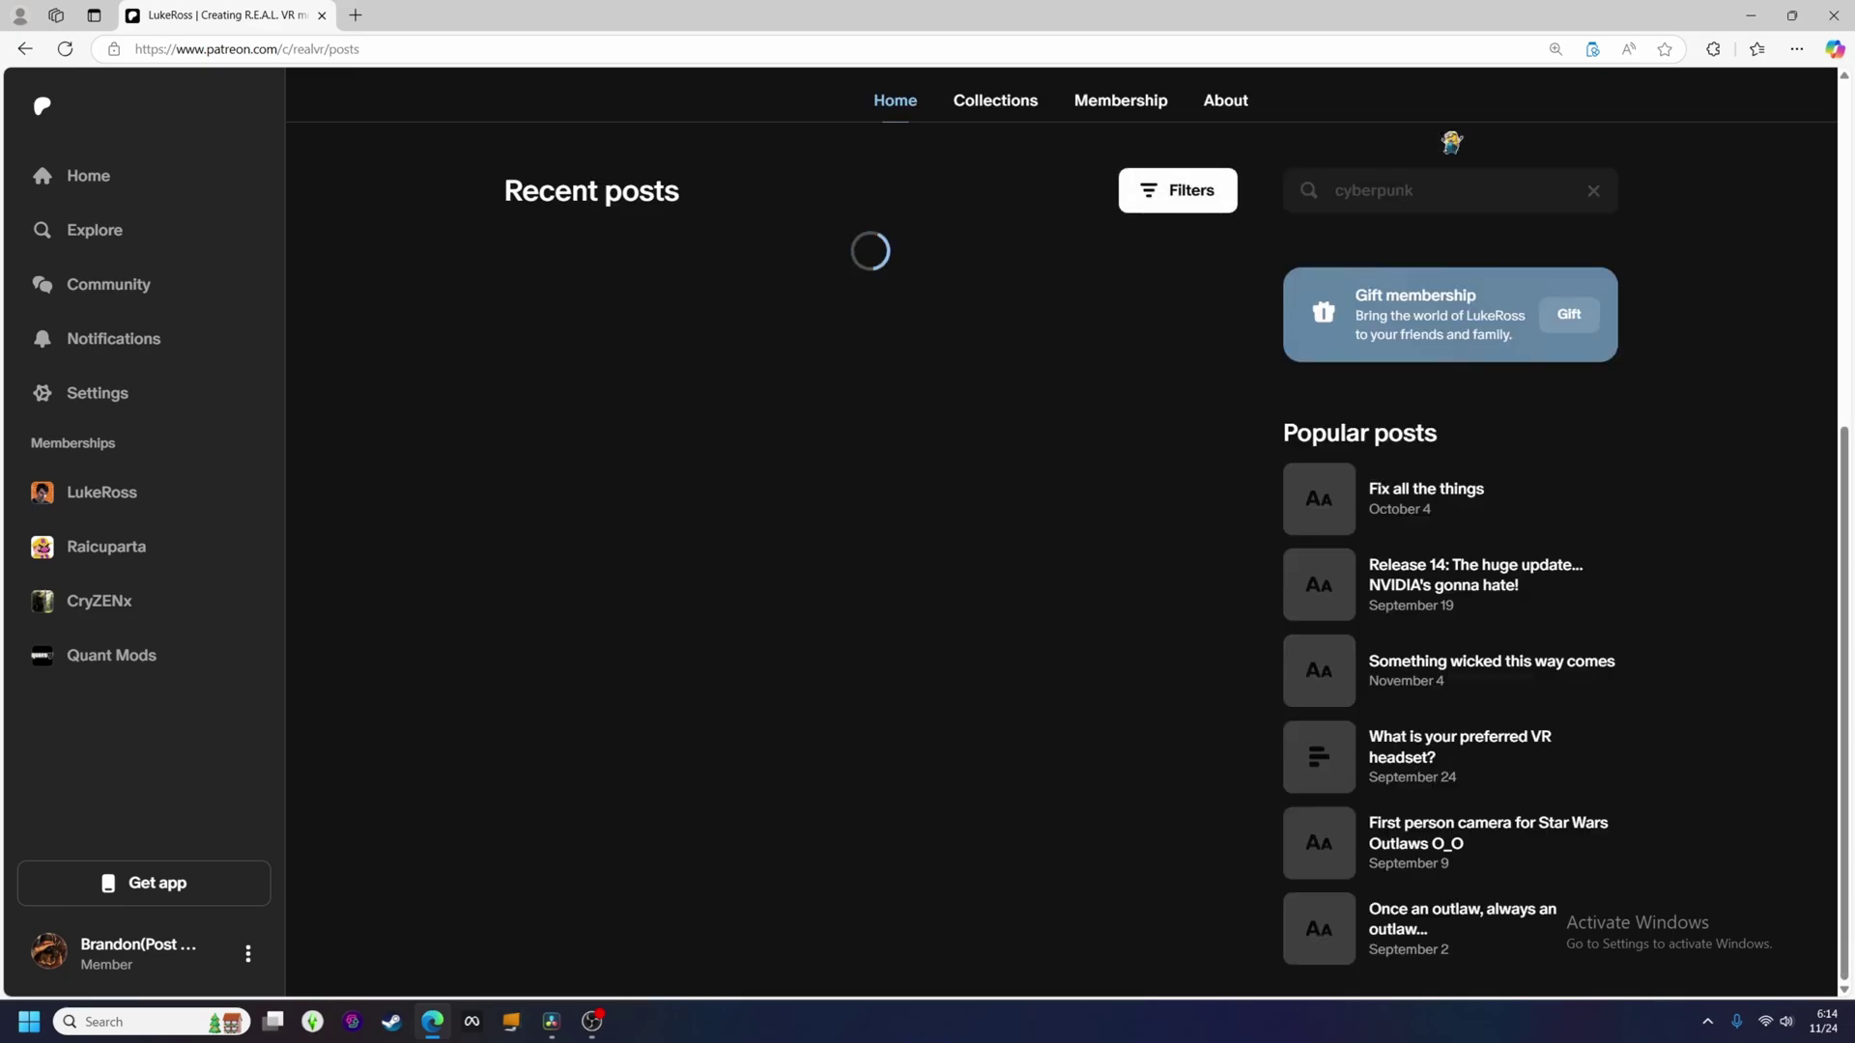
pyautogui.scroll(-5, 715, 749)
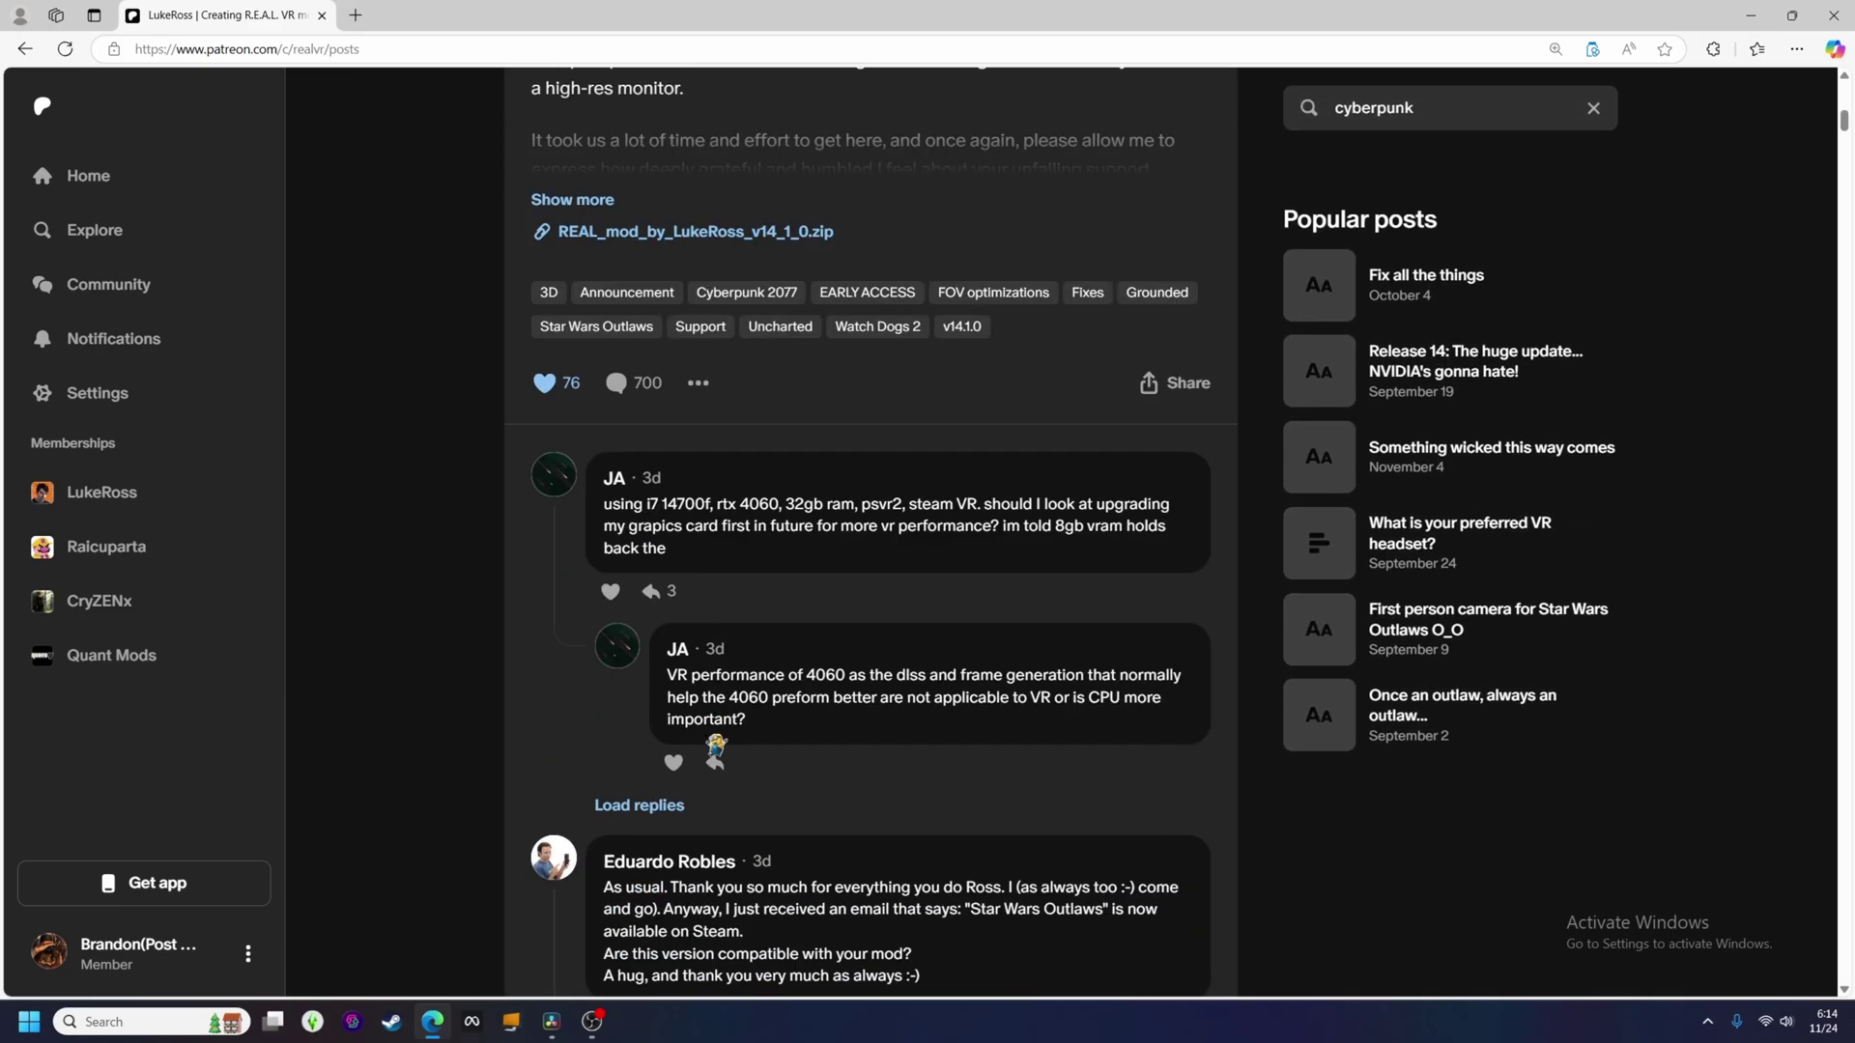
pyautogui.scroll(-20, 715, 748)
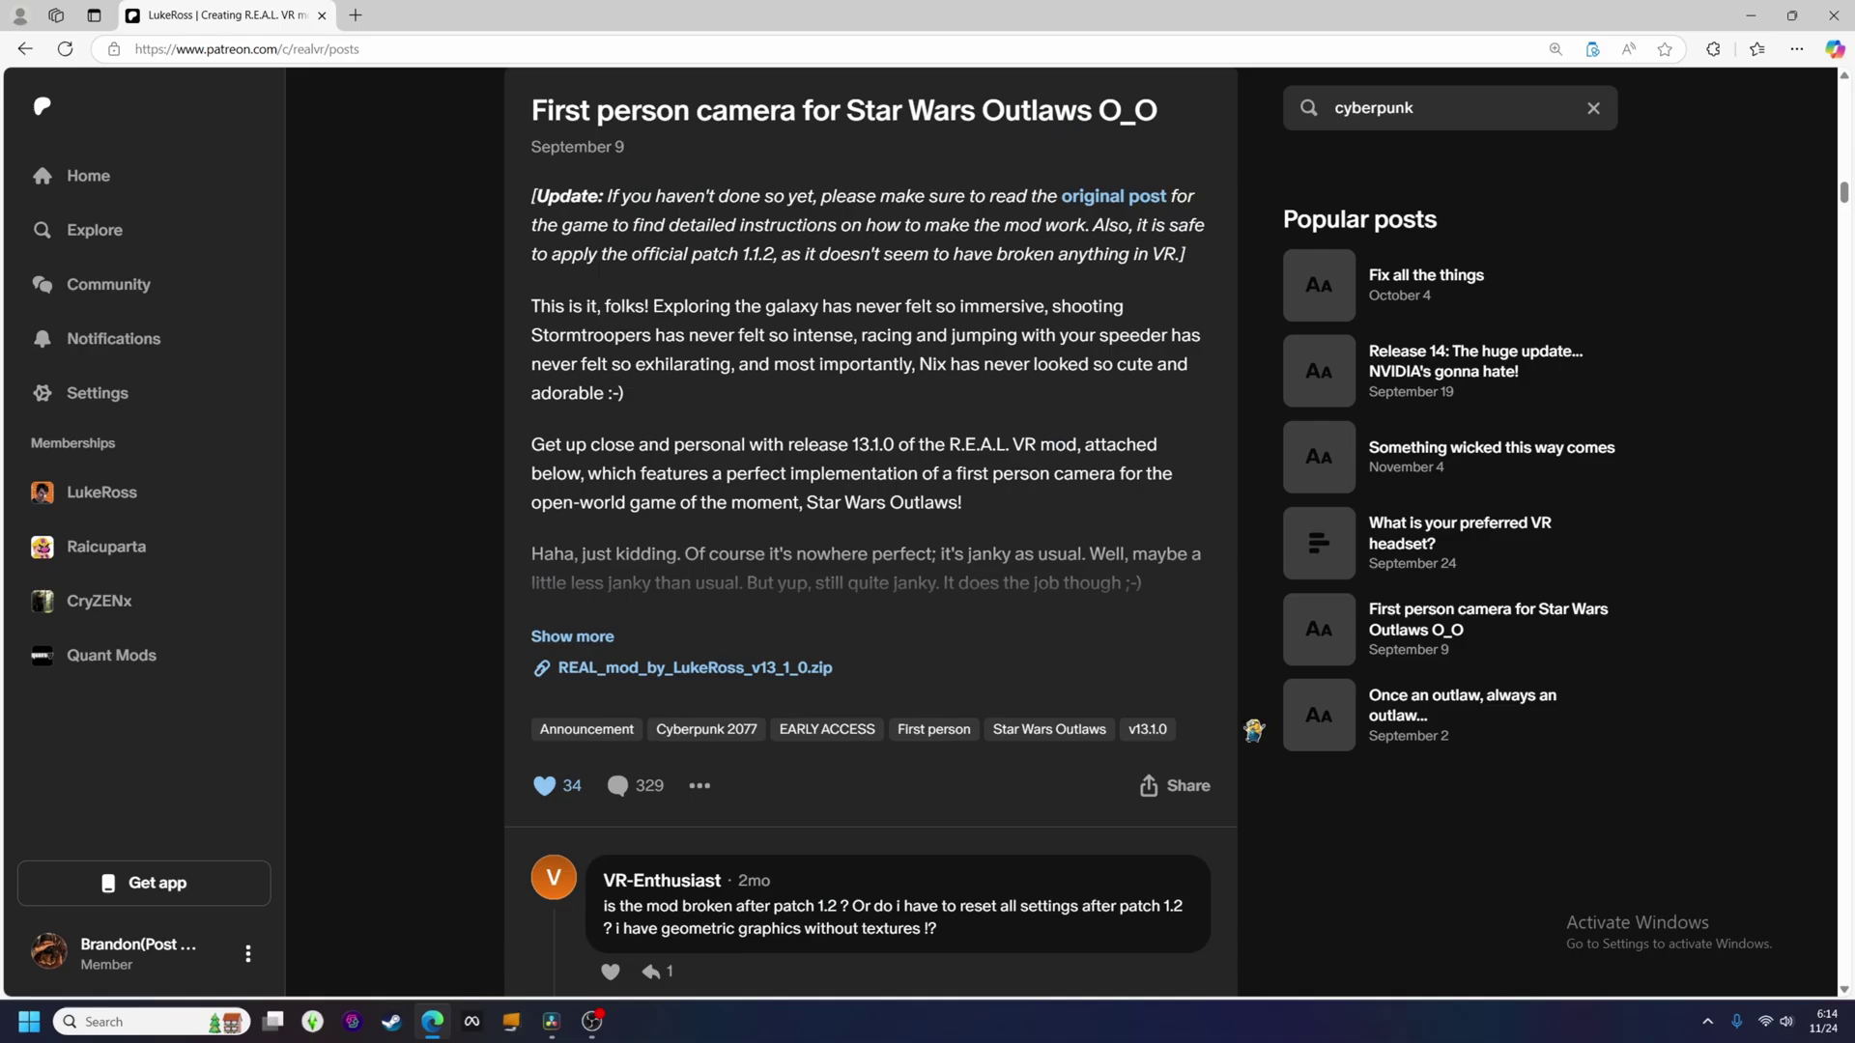
pyautogui.scroll(-15, 1253, 730)
pyautogui.scroll(-15, 1820, 560)
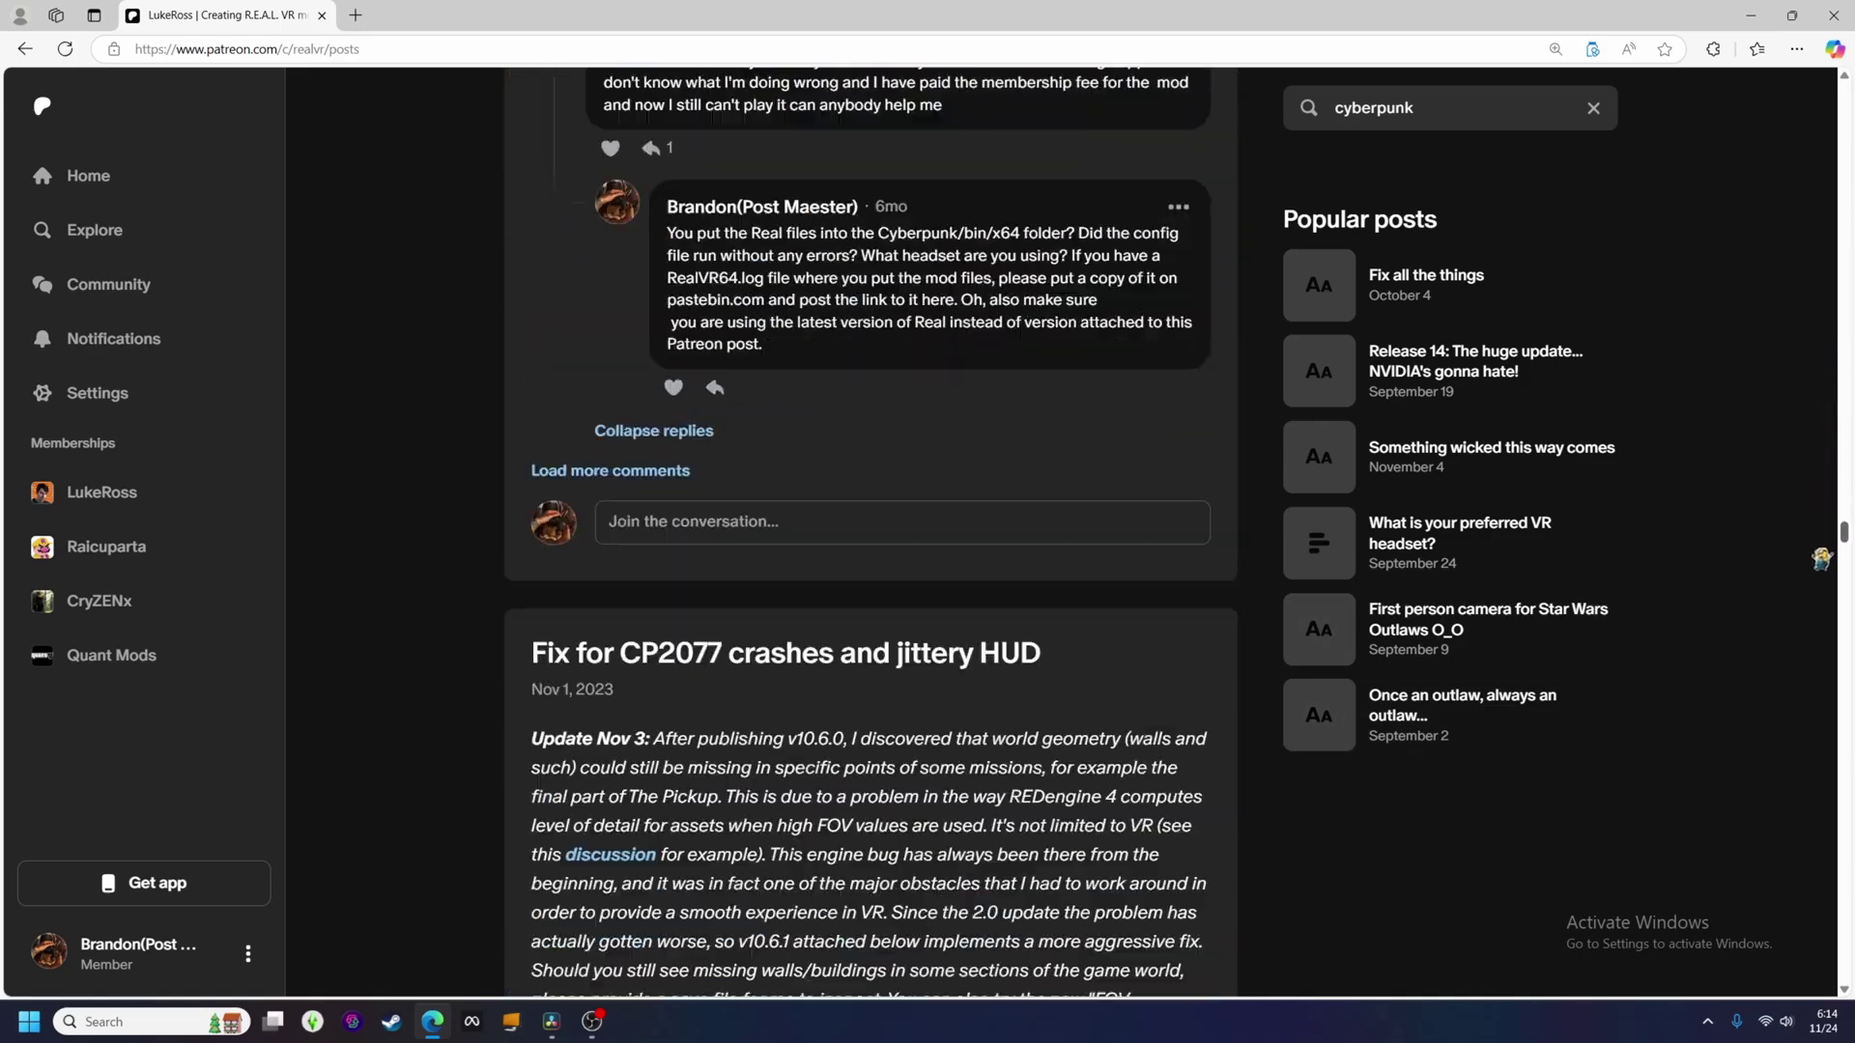
pyautogui.scroll(-15, 1820, 560)
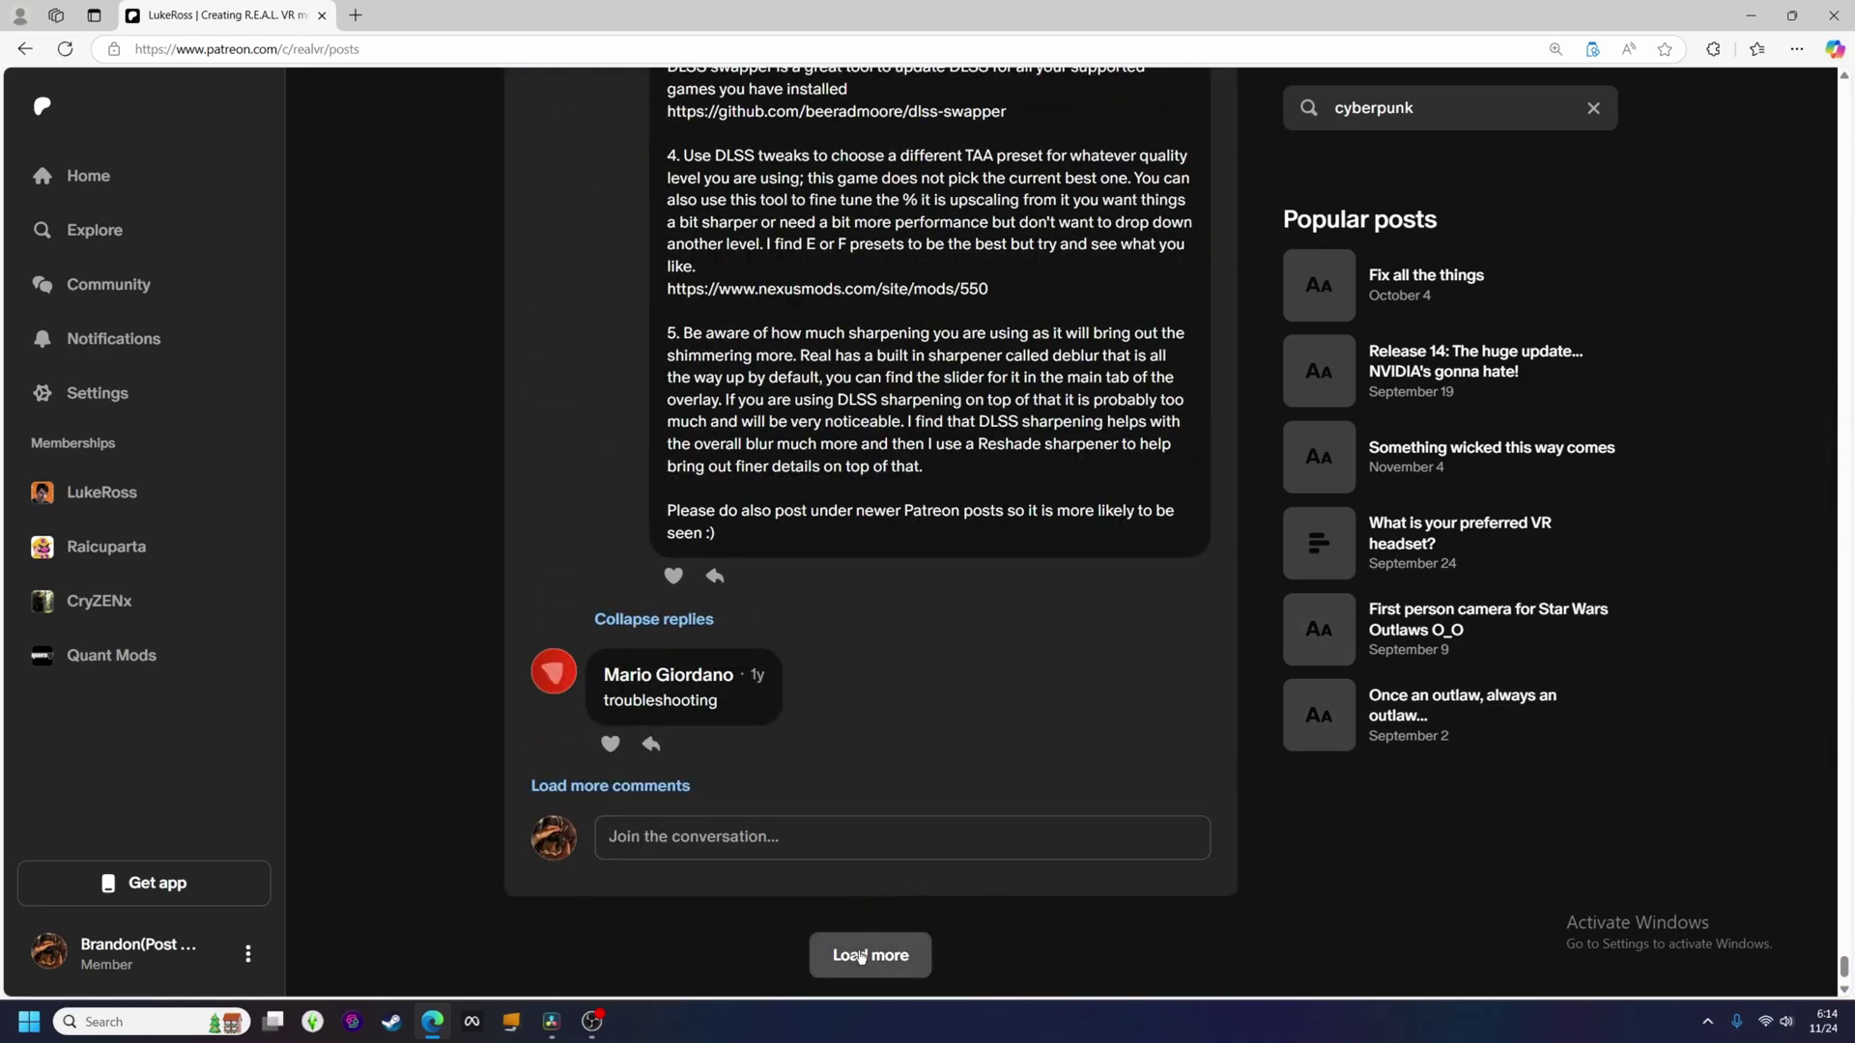
pyautogui.click(861, 954)
# Highlight the Cyberpunk 2077 bin\x64 install path in the R.E.A.L. VR post's Quick Setup
pyautogui.scroll(5, 1193, 787)
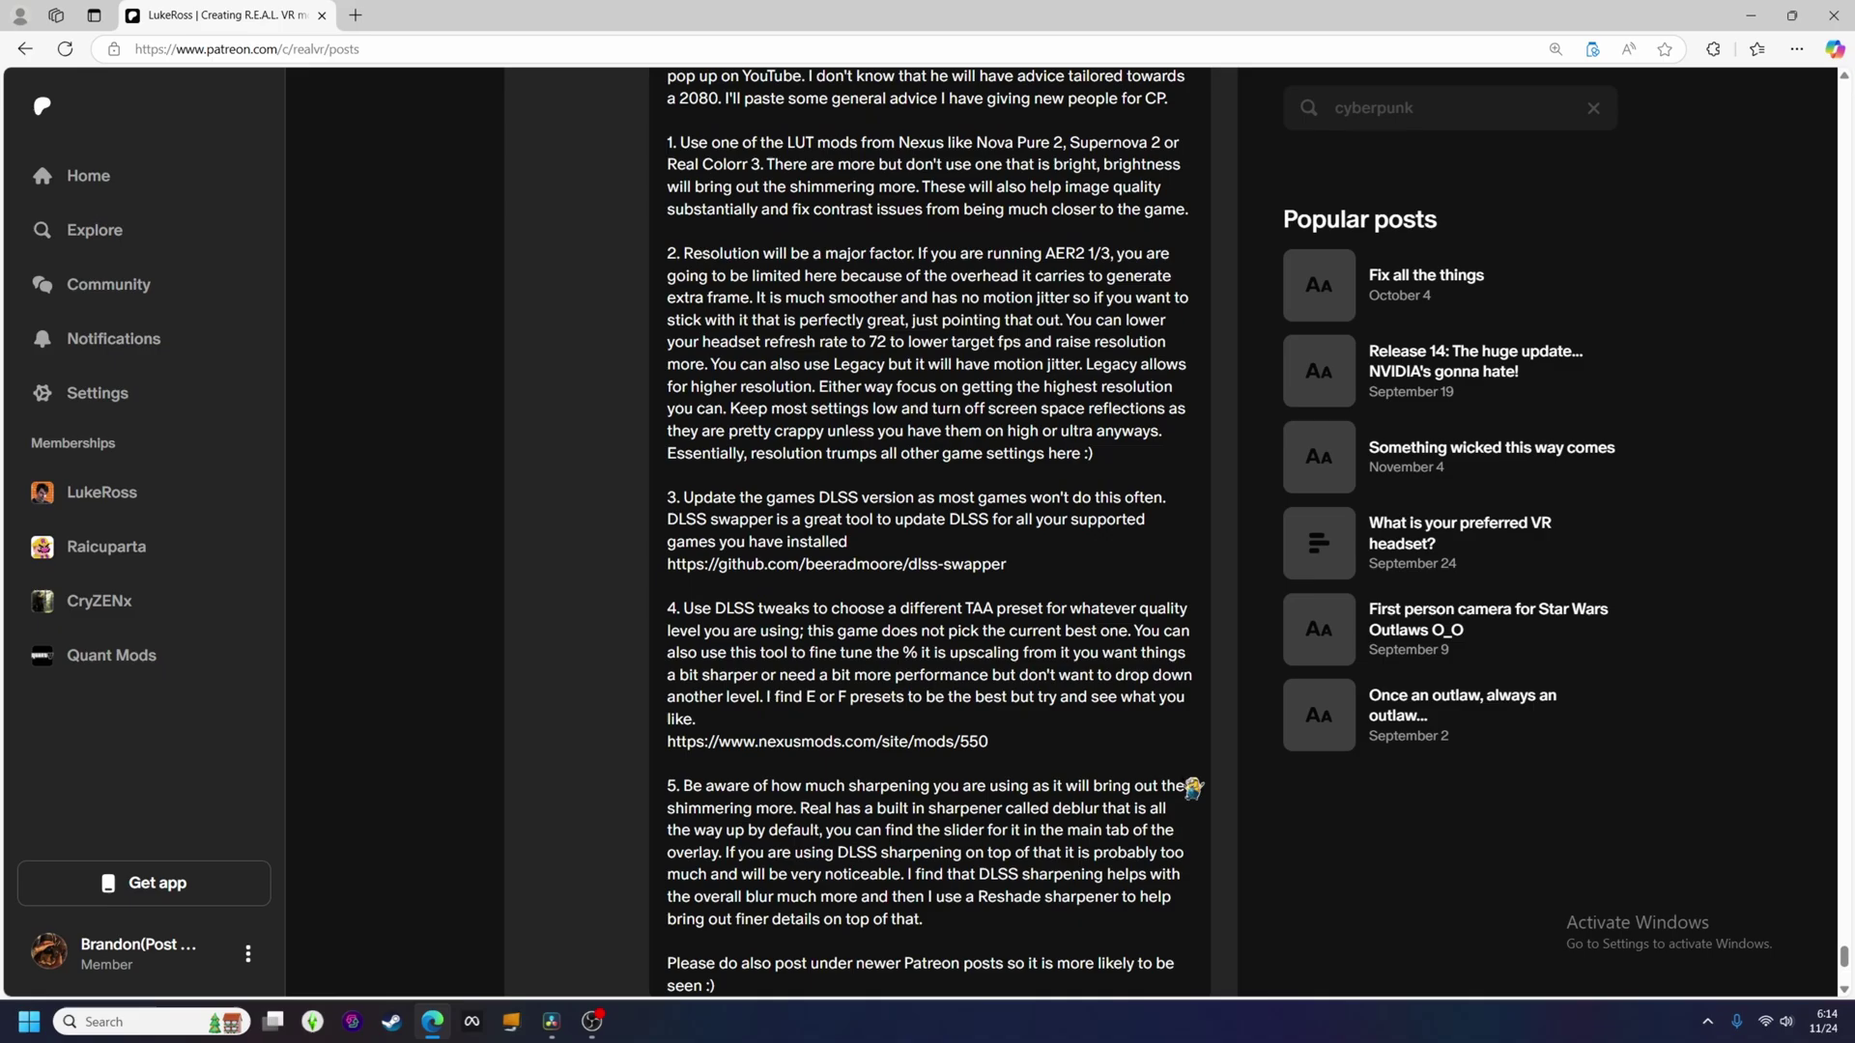
pyautogui.scroll(-15, 1193, 787)
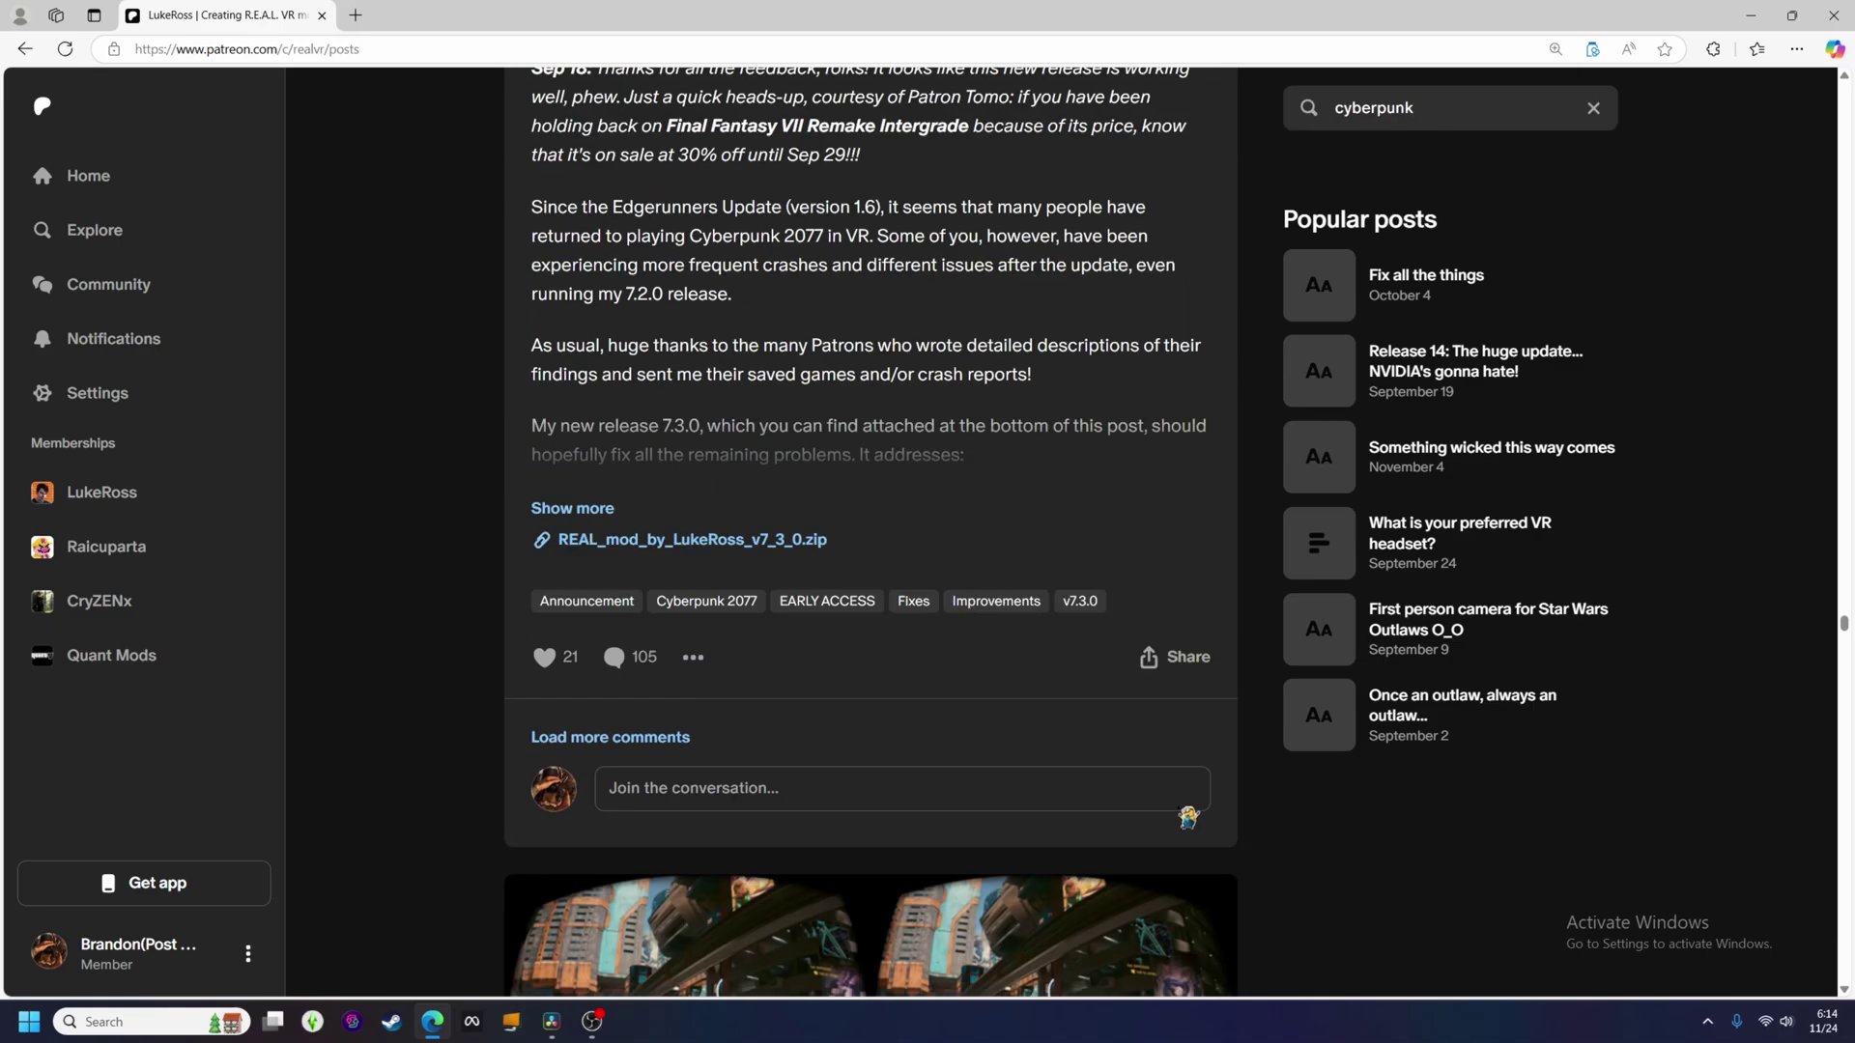
pyautogui.scroll(-6, 1178, 819)
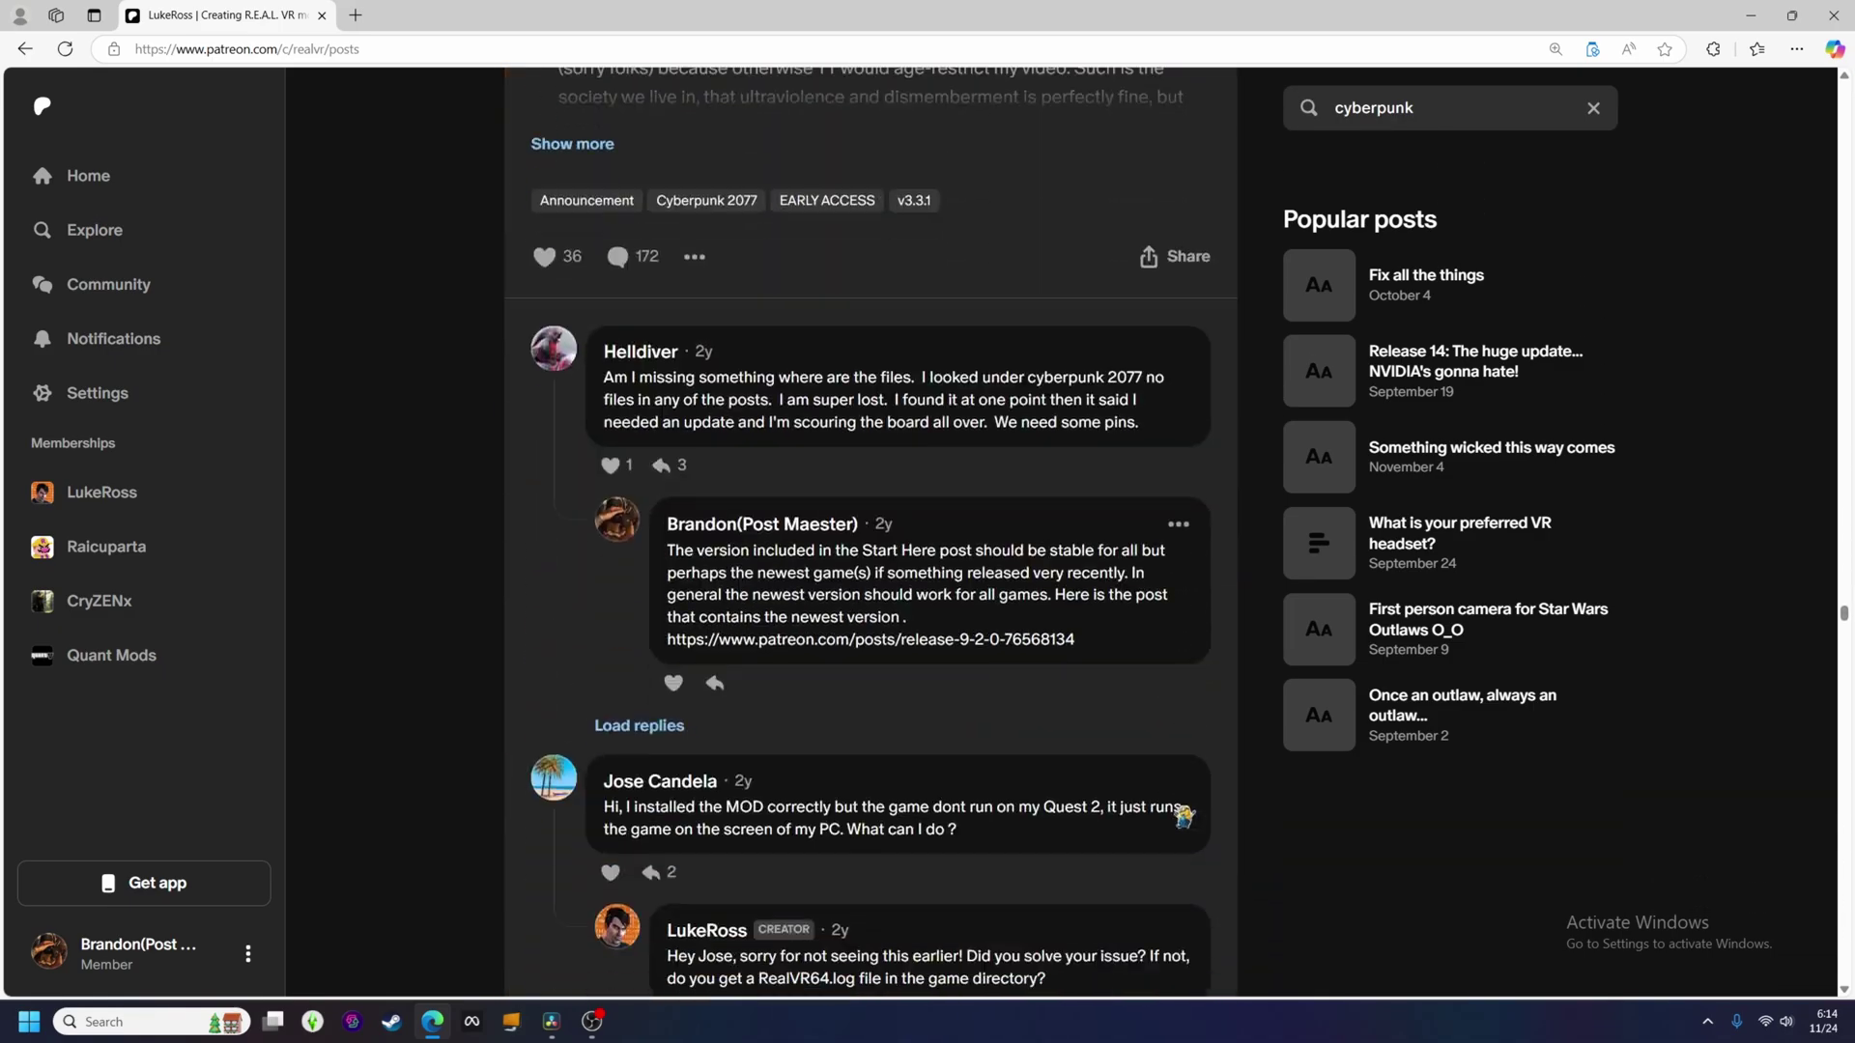
pyautogui.scroll(-12, 1180, 815)
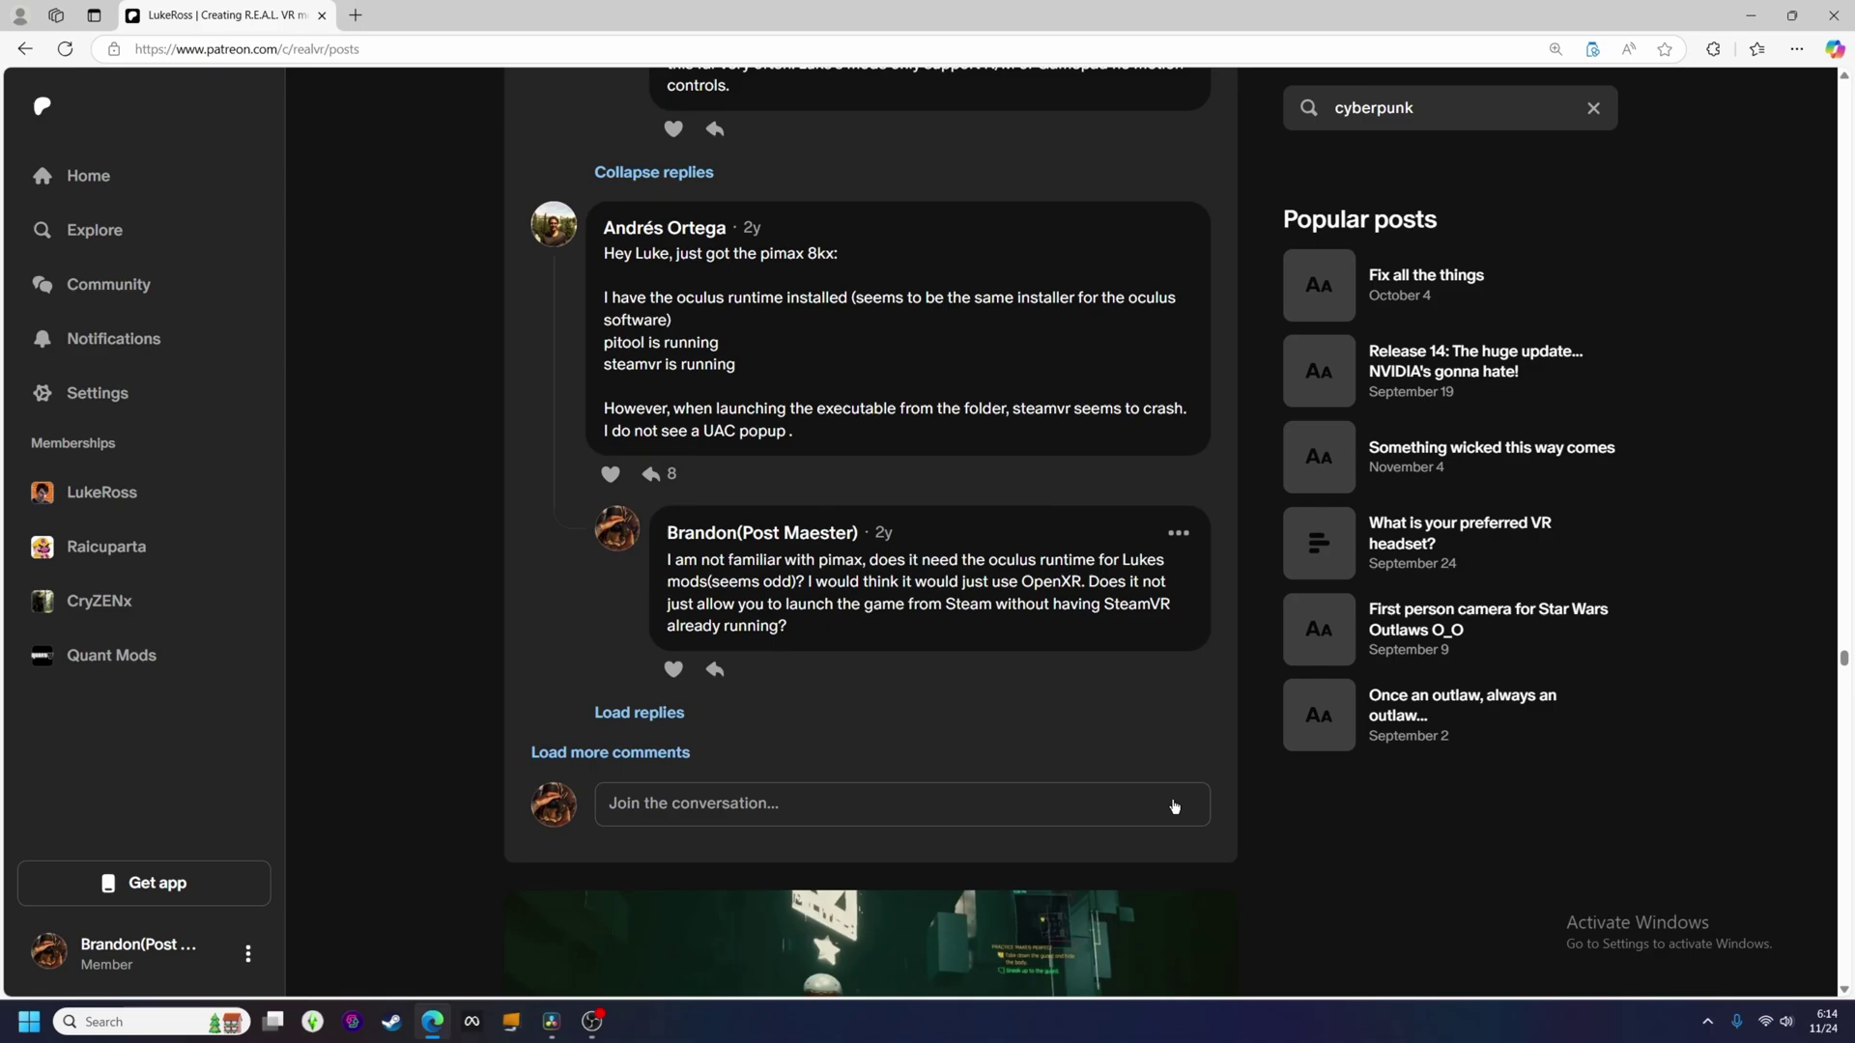
pyautogui.scroll(-10, 1176, 805)
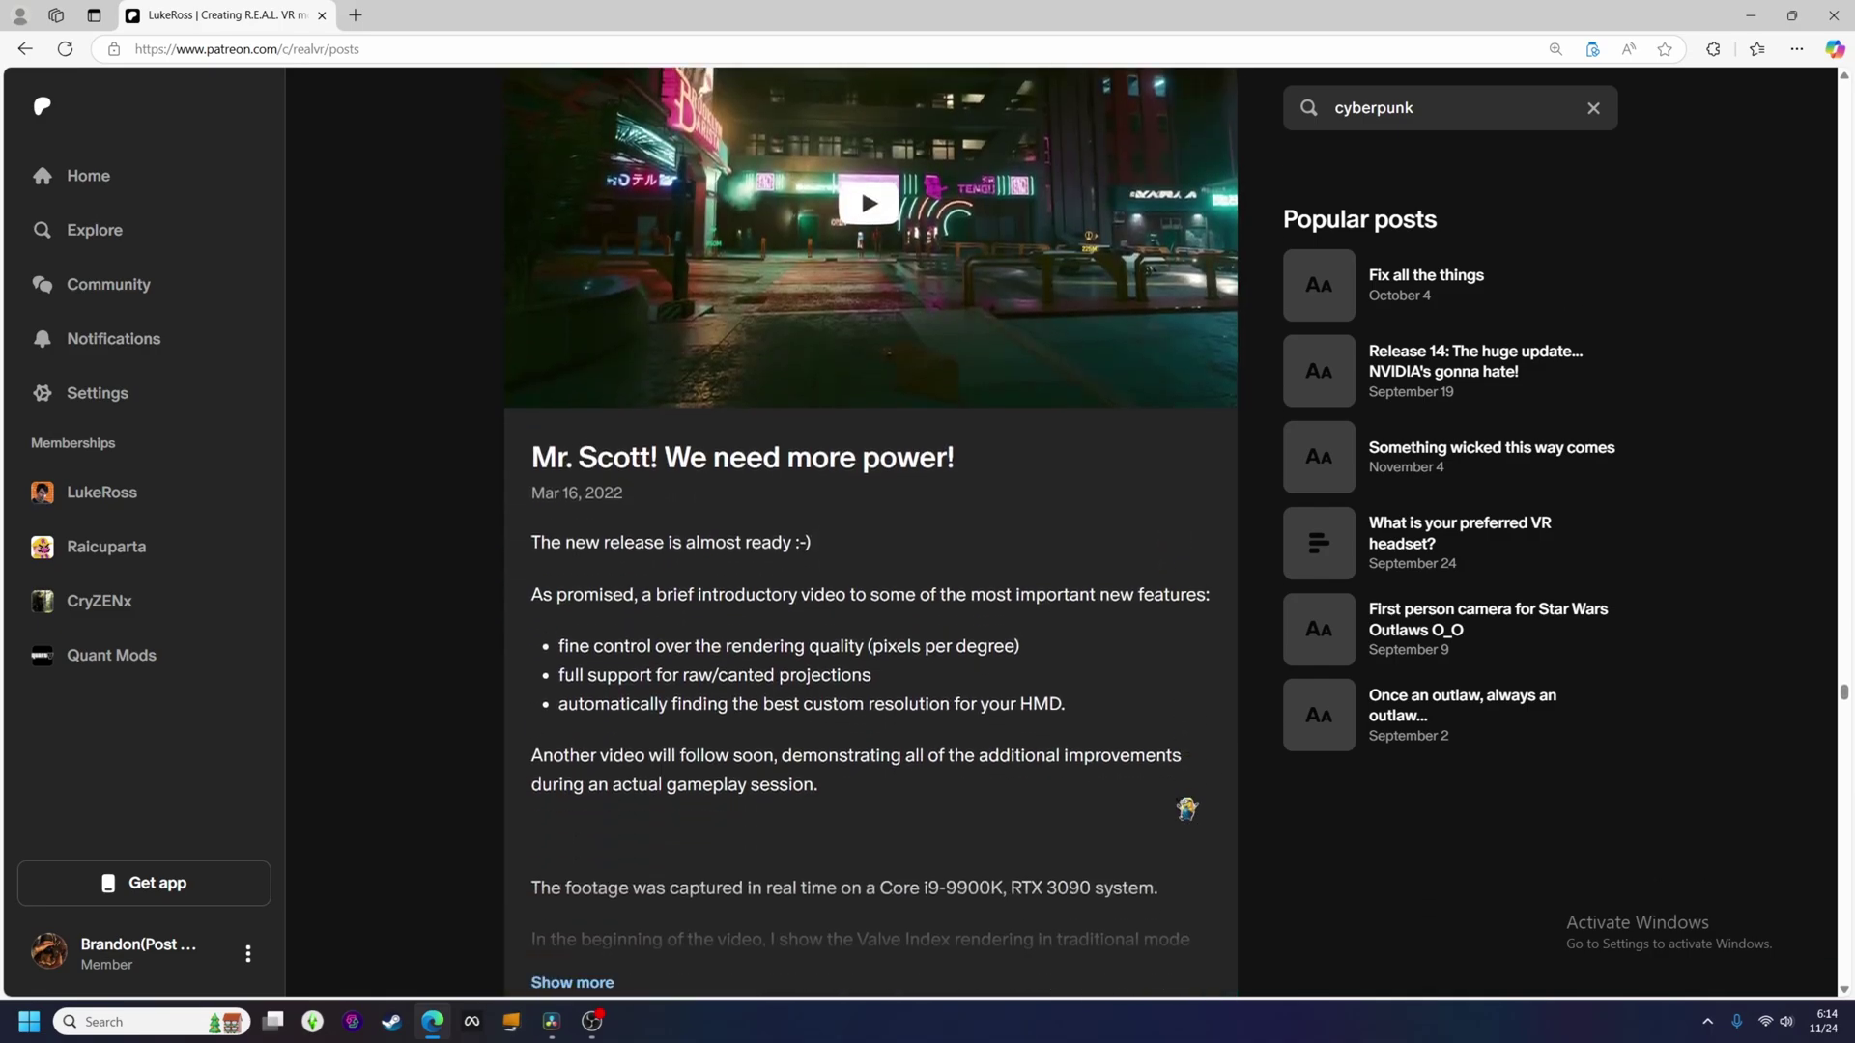
pyautogui.scroll(-20, 1186, 809)
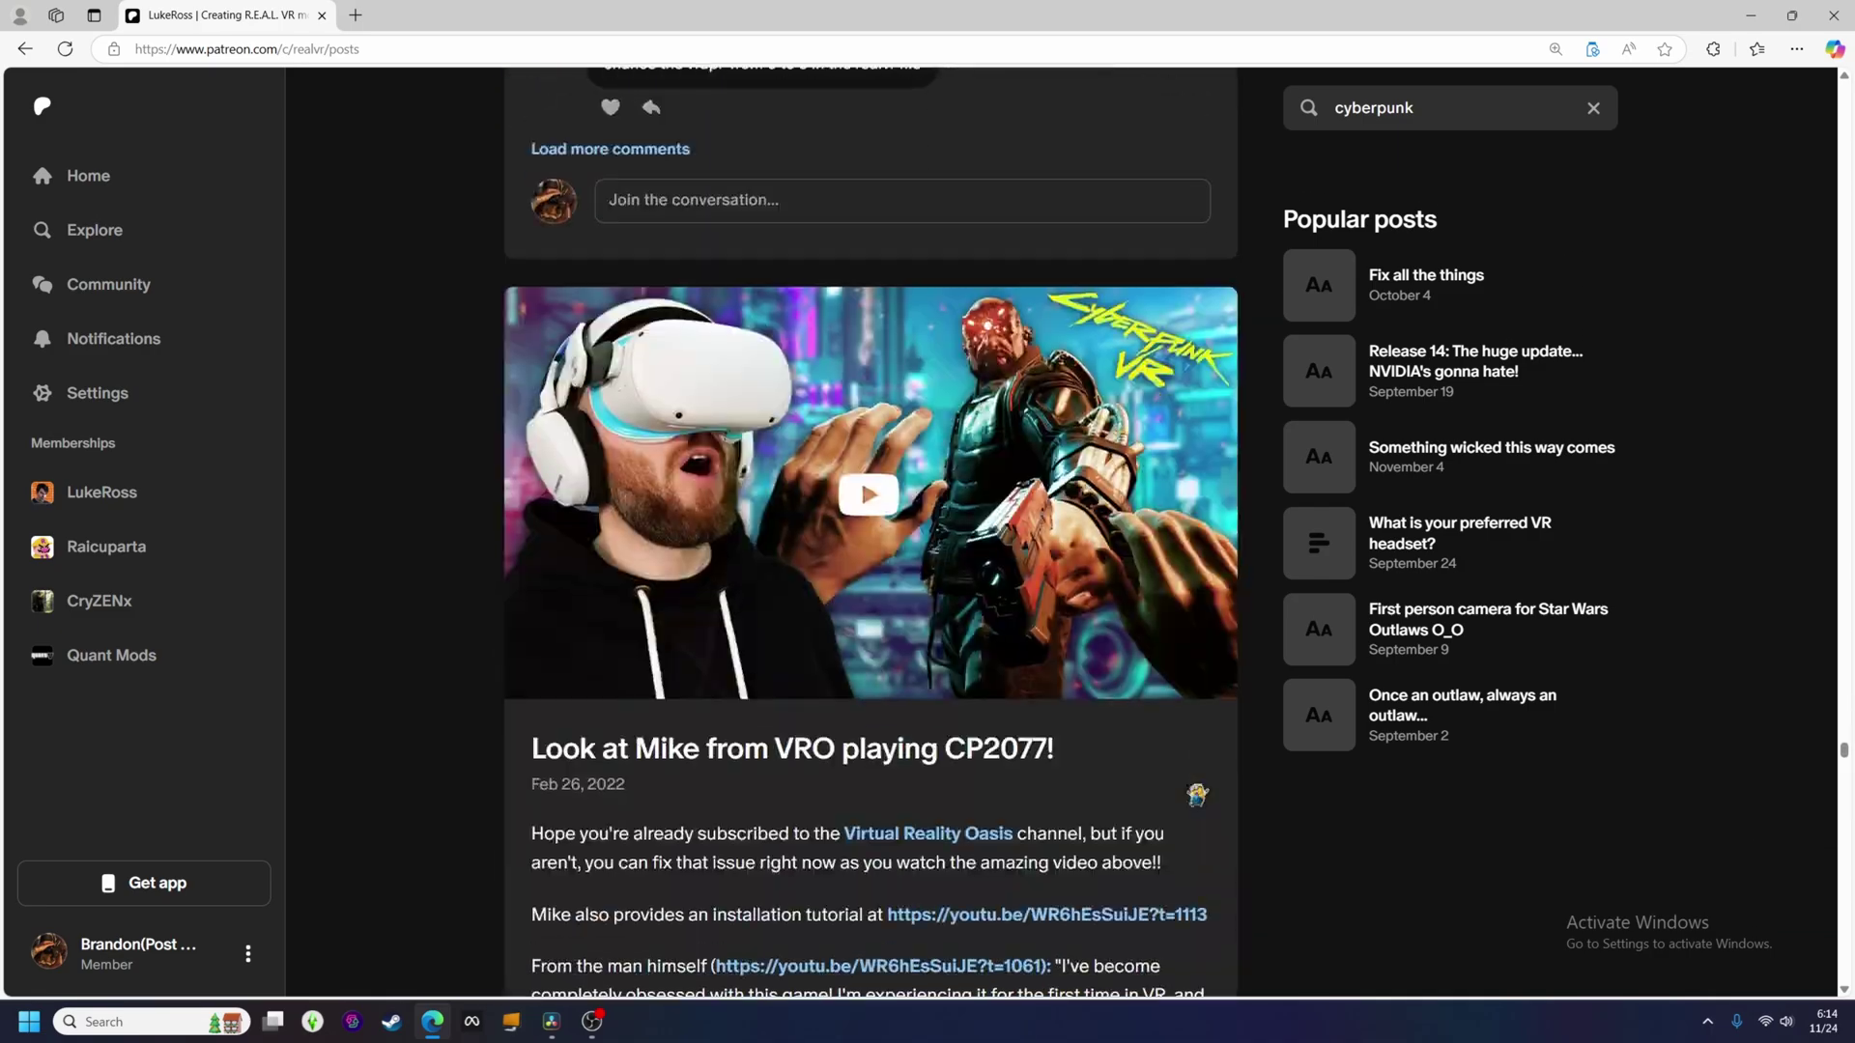
pyautogui.scroll(-15, 1193, 734)
pyautogui.scroll(1, 1197, 774)
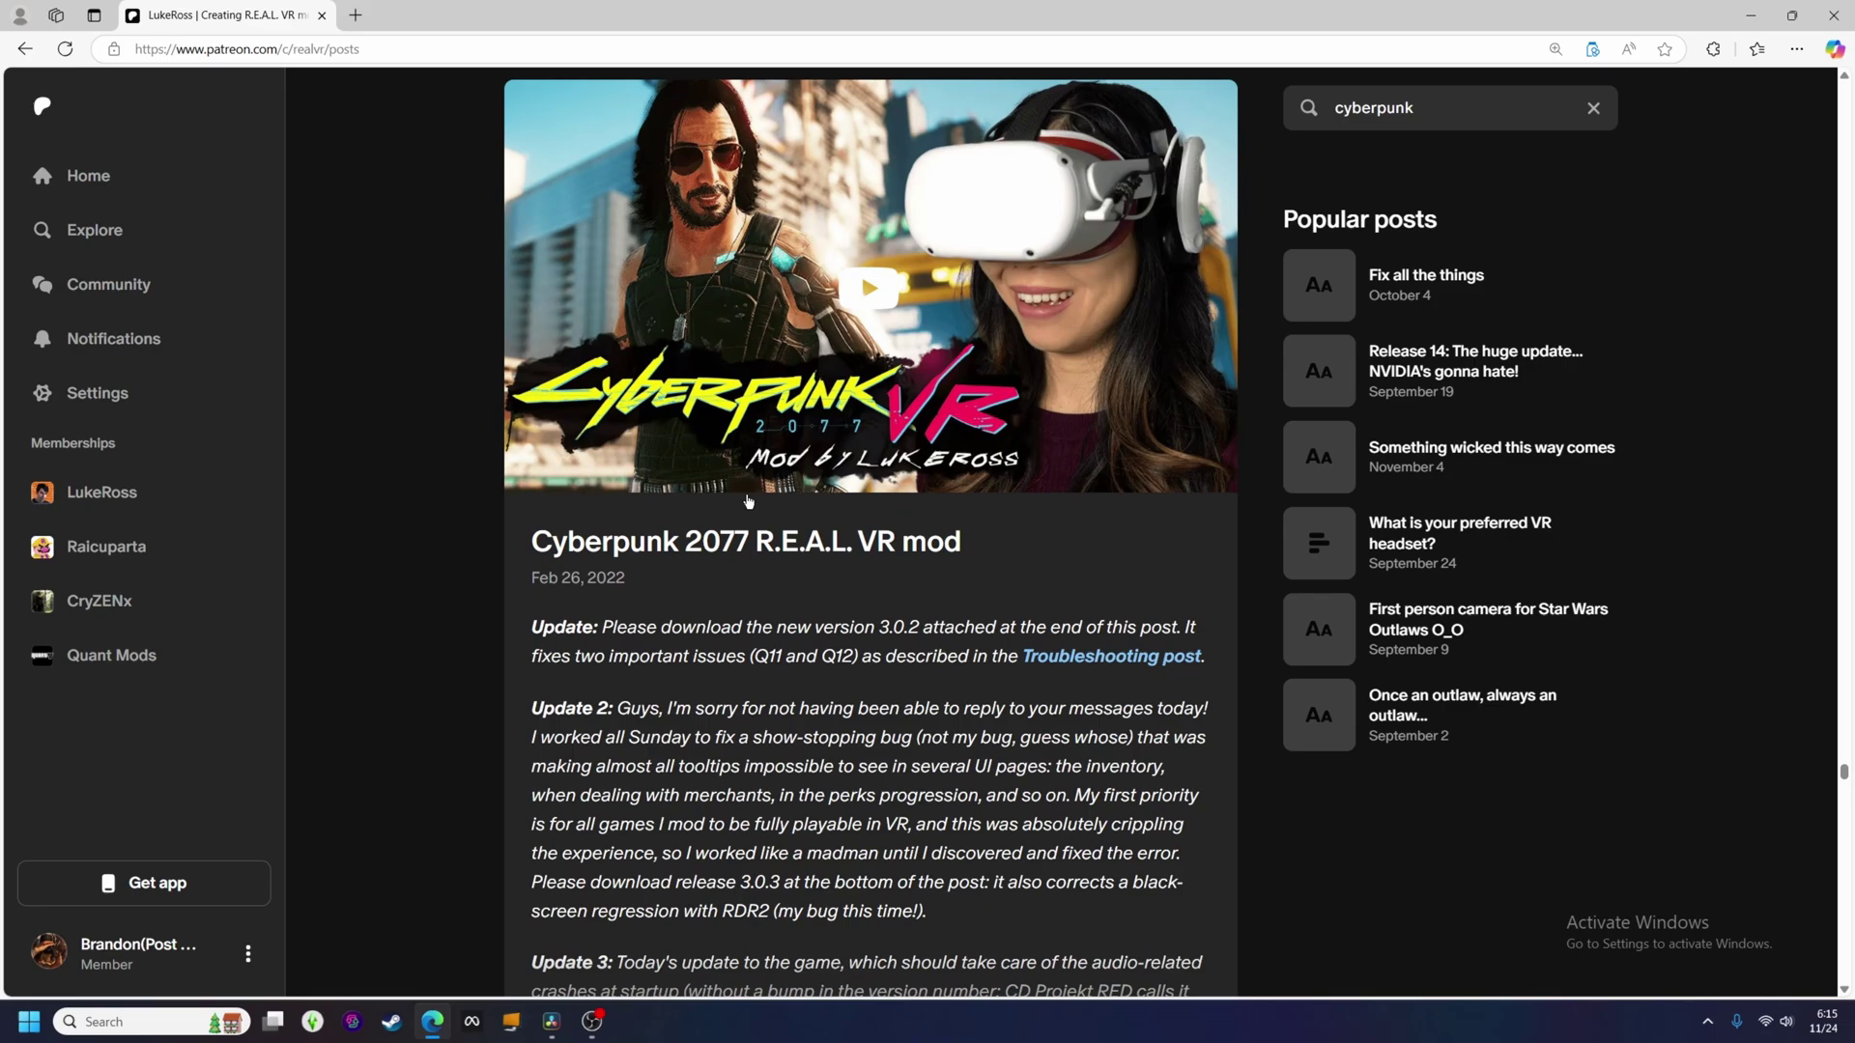
pyautogui.scroll(-2, 825, 590)
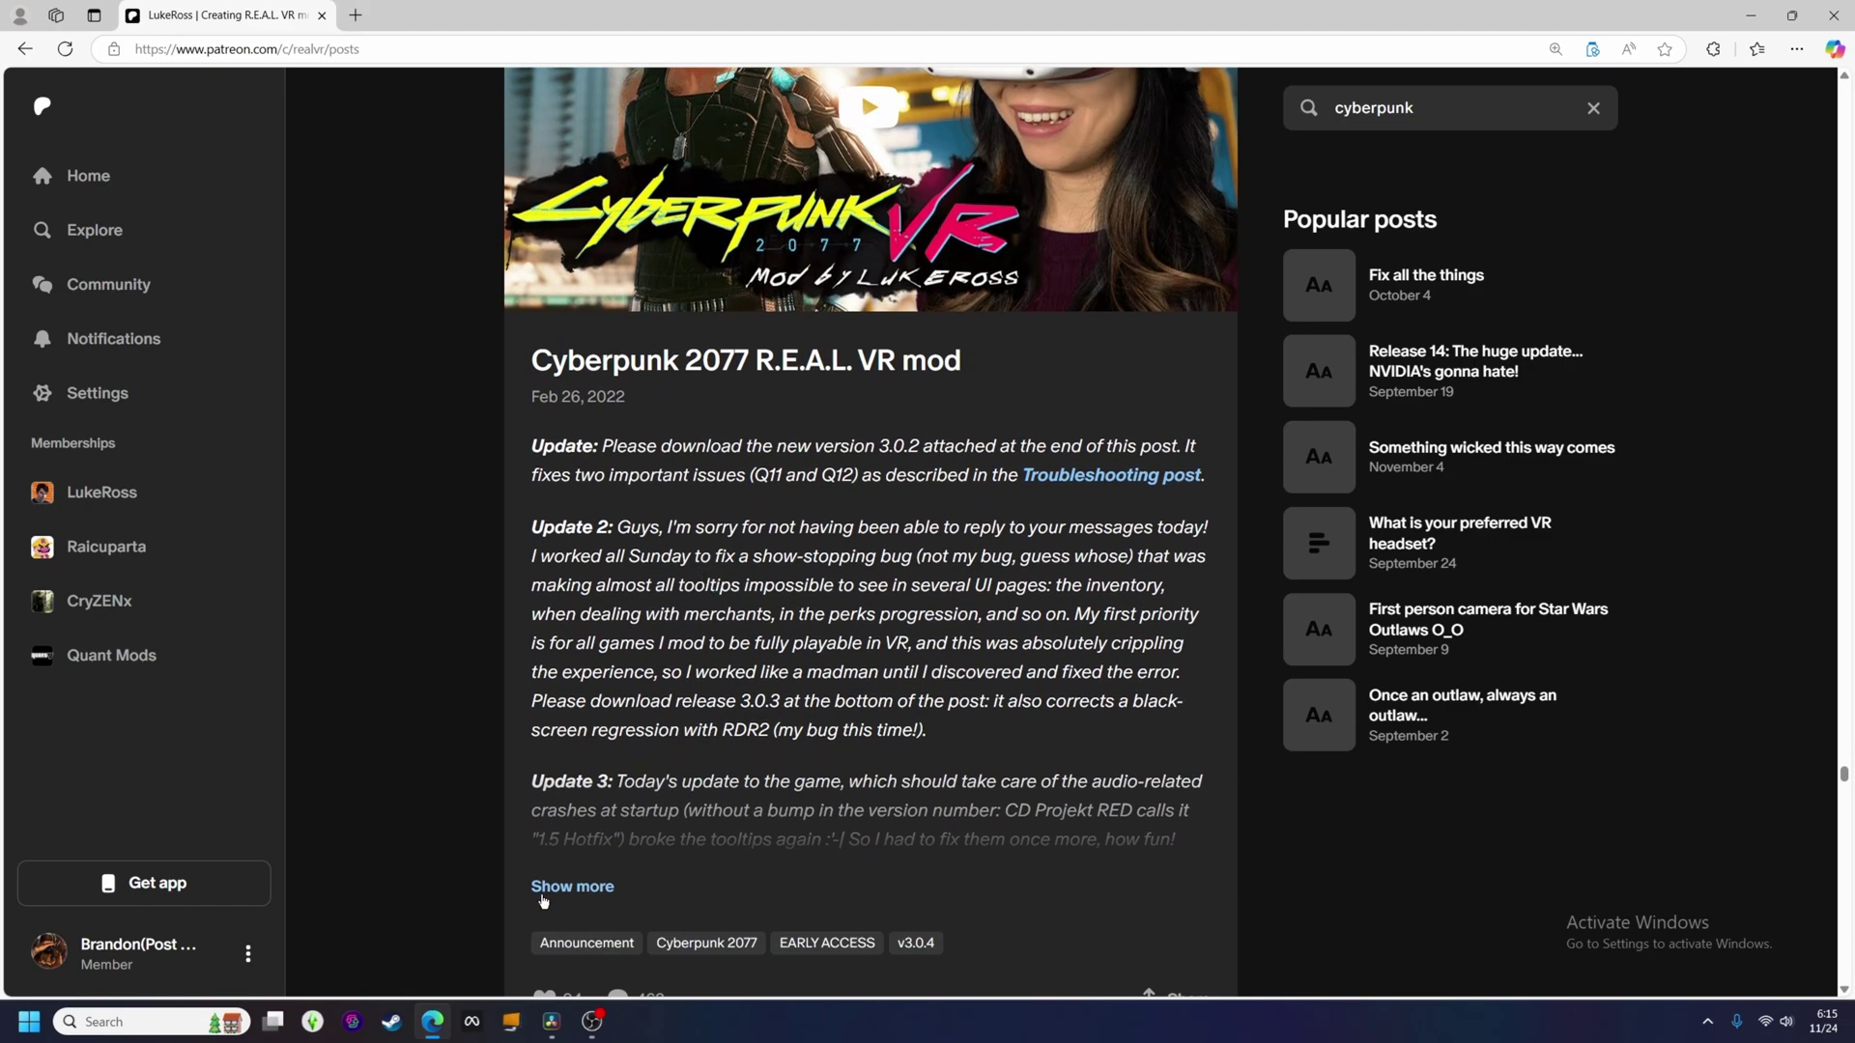
pyautogui.scroll(-5, 531, 874)
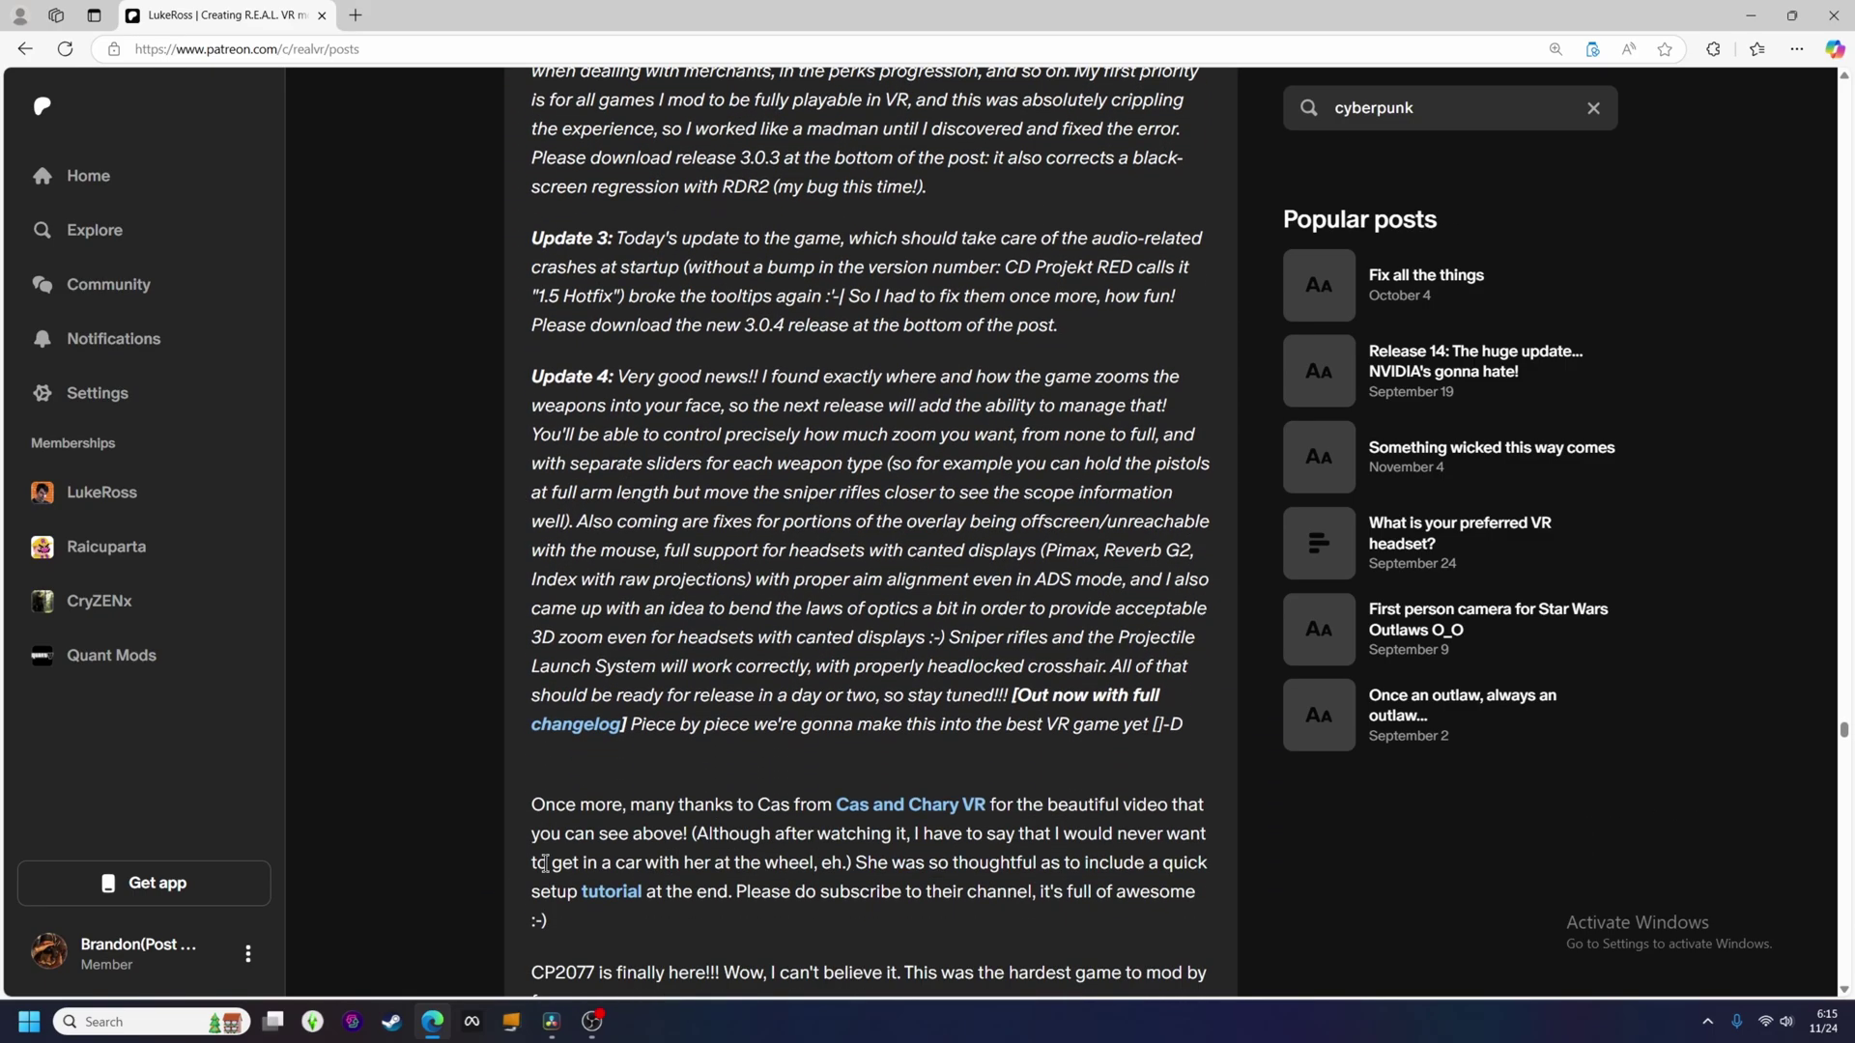
pyautogui.scroll(-8, 545, 863)
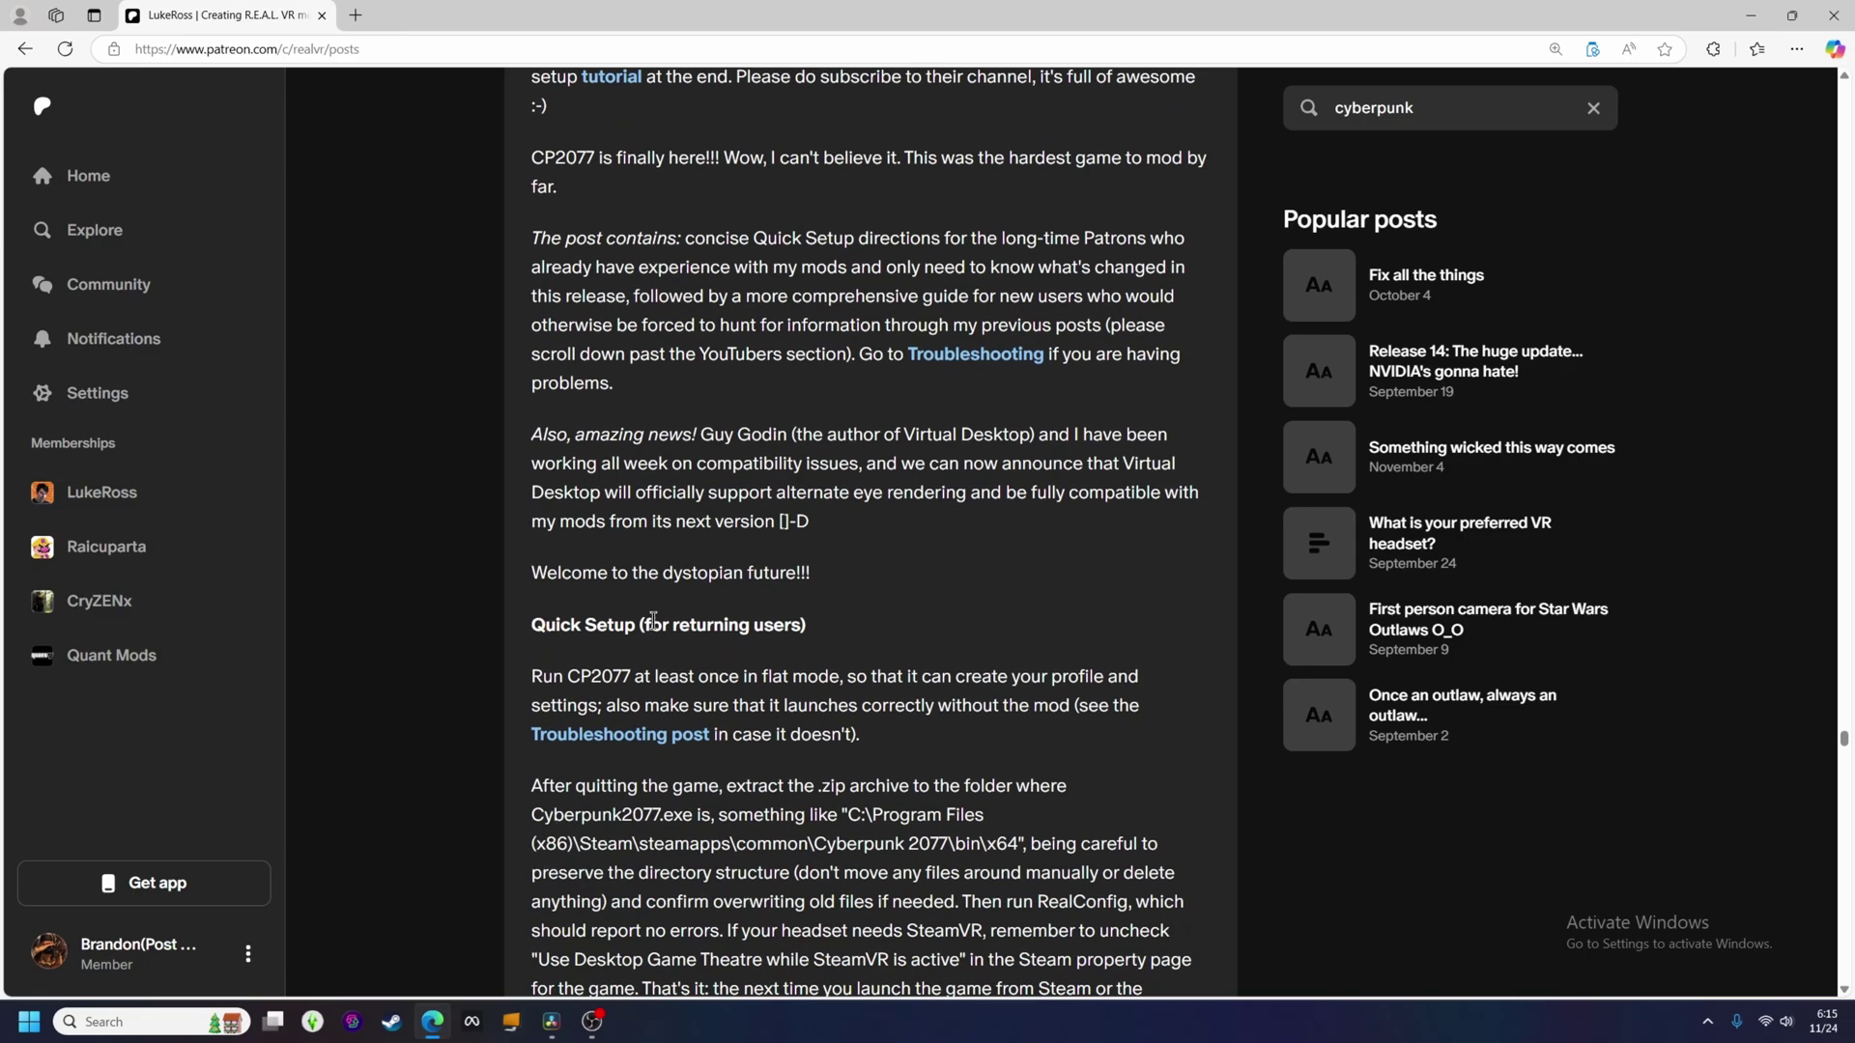
pyautogui.scroll(-1, 734, 809)
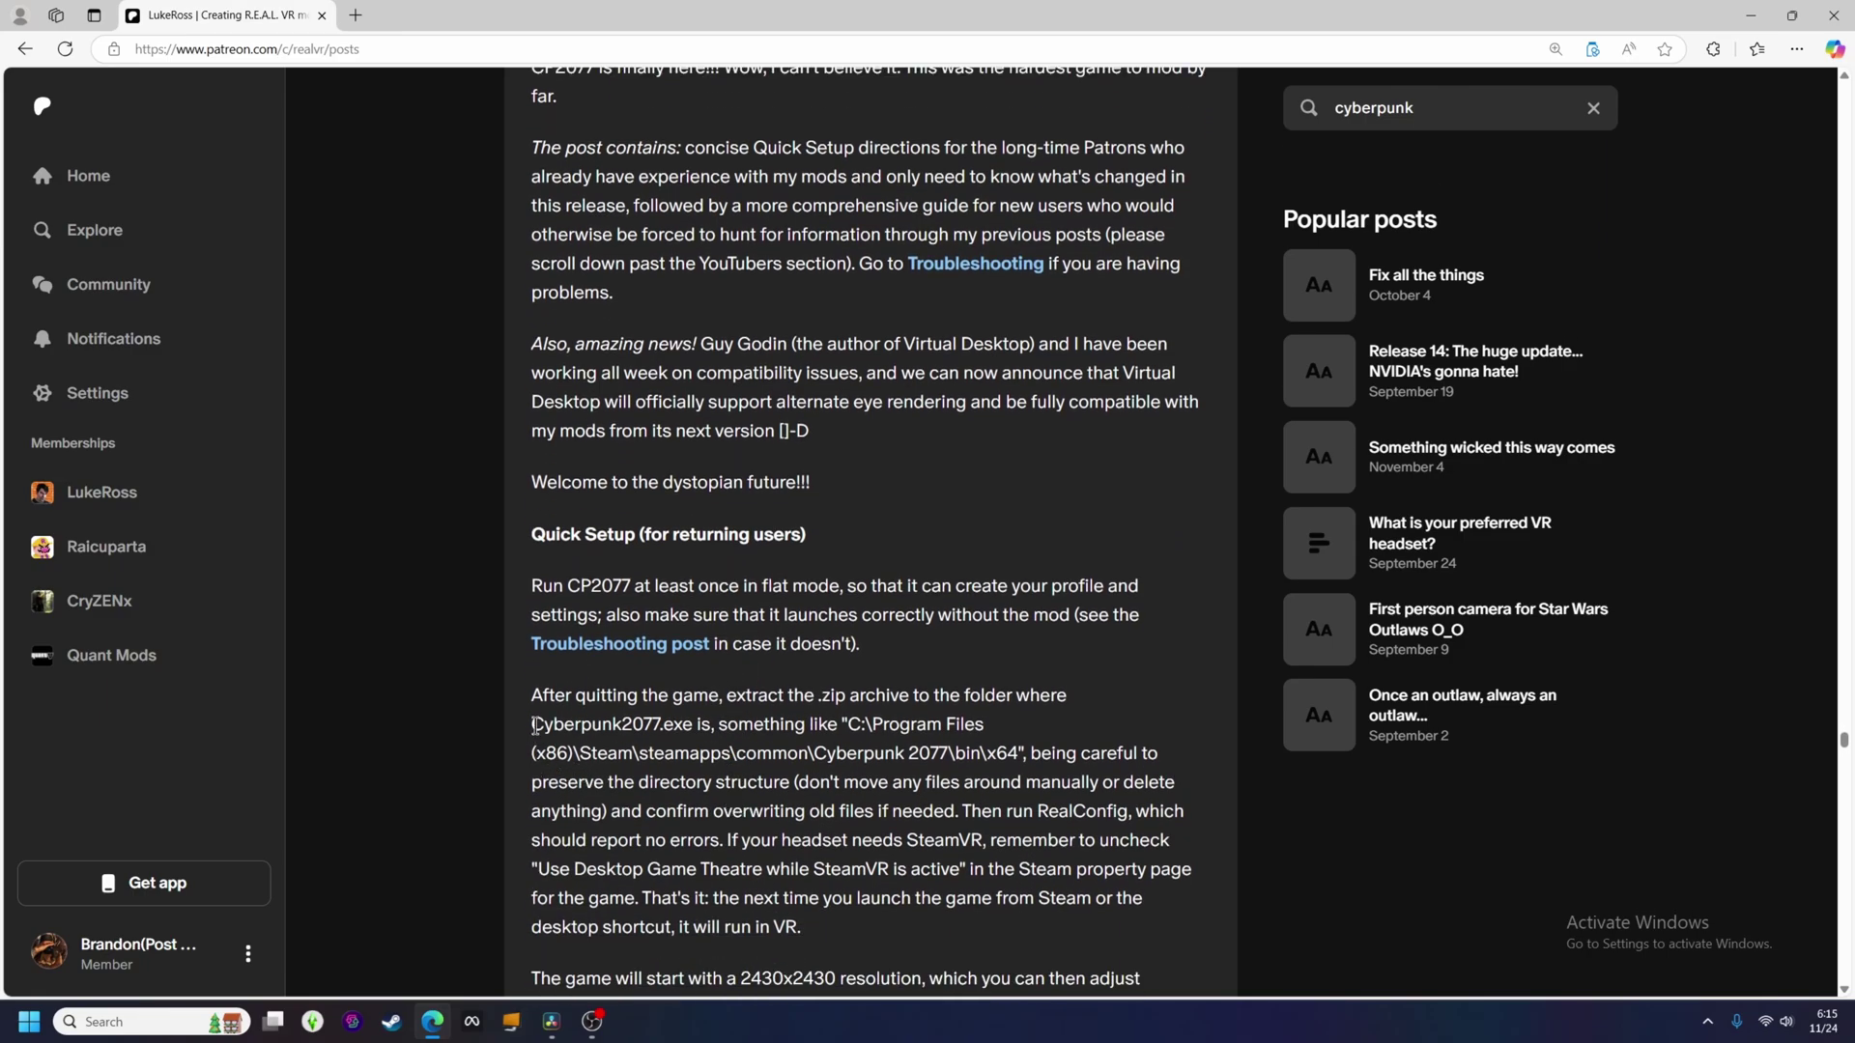
pyautogui.moveTo(847, 731); pyautogui.dragTo(1016, 748)
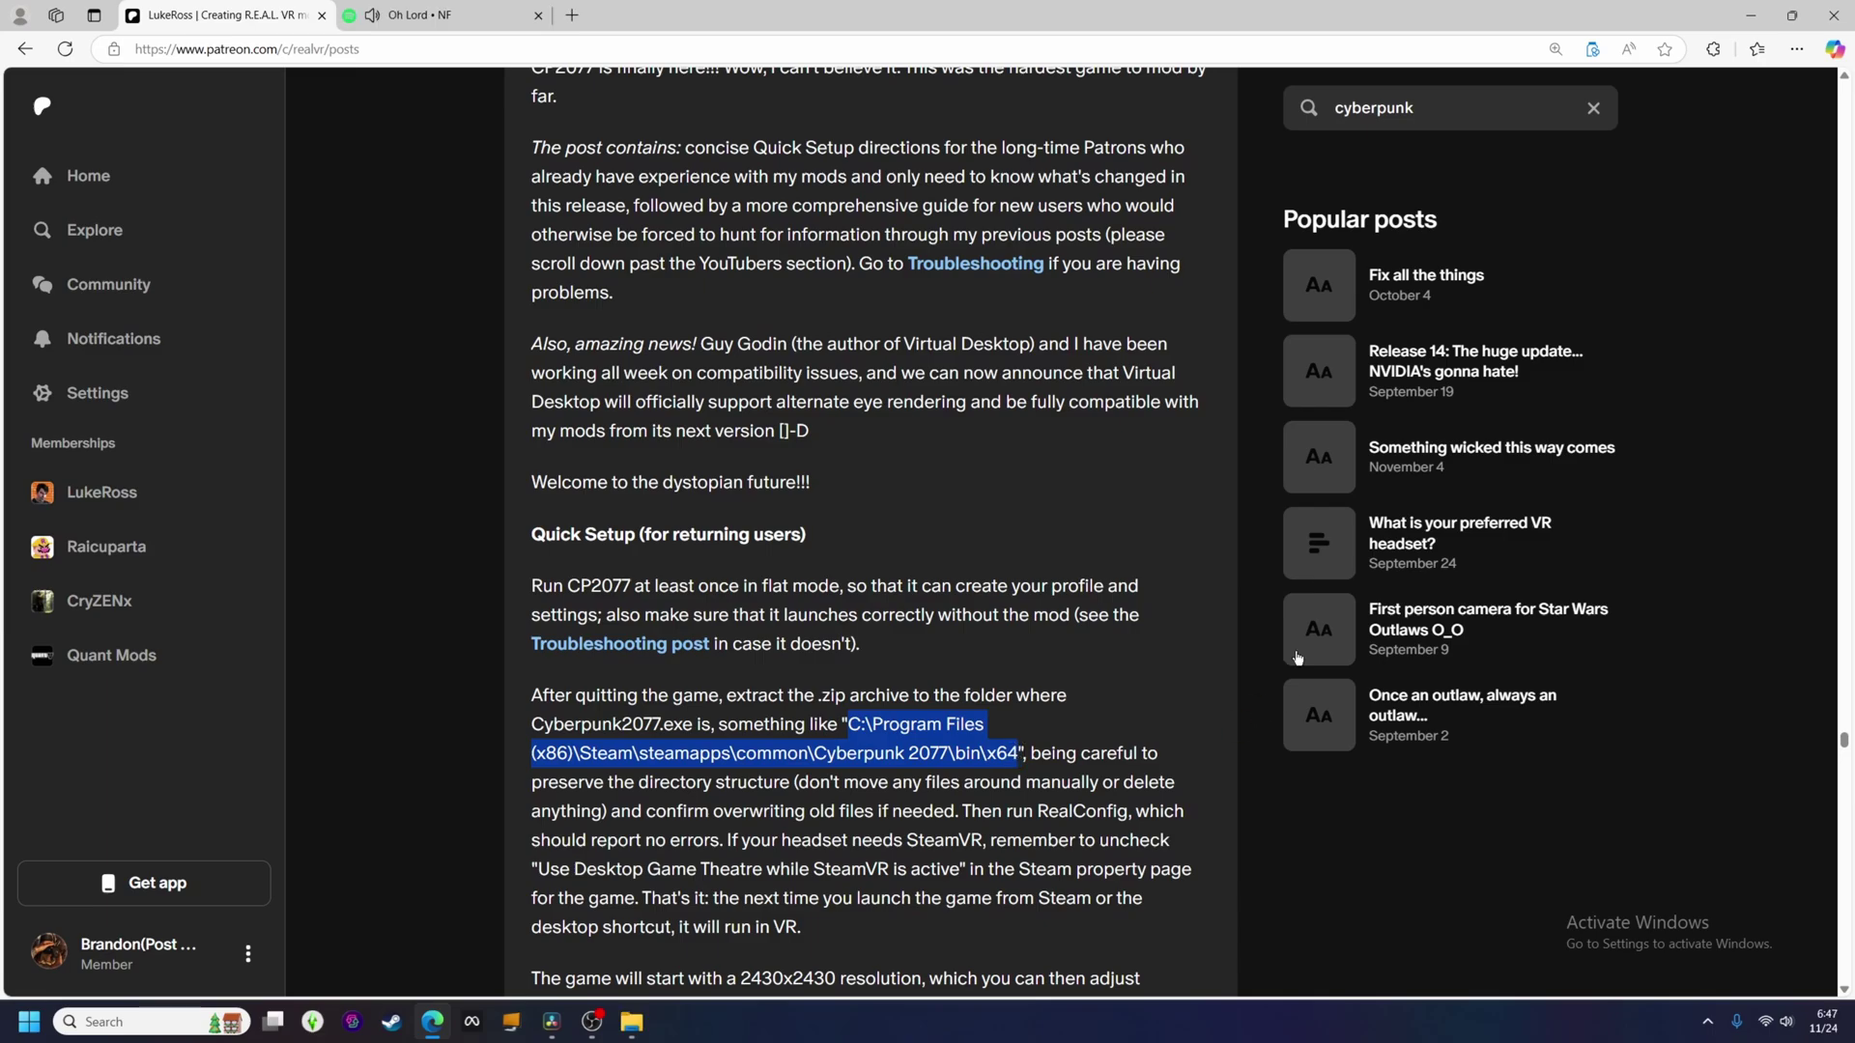
# Go from the desktop Main folder to D:\SteamLibrary\steamapps\common\Cyberpunk 2077\bin\x64
pyautogui.click(1746, 16)
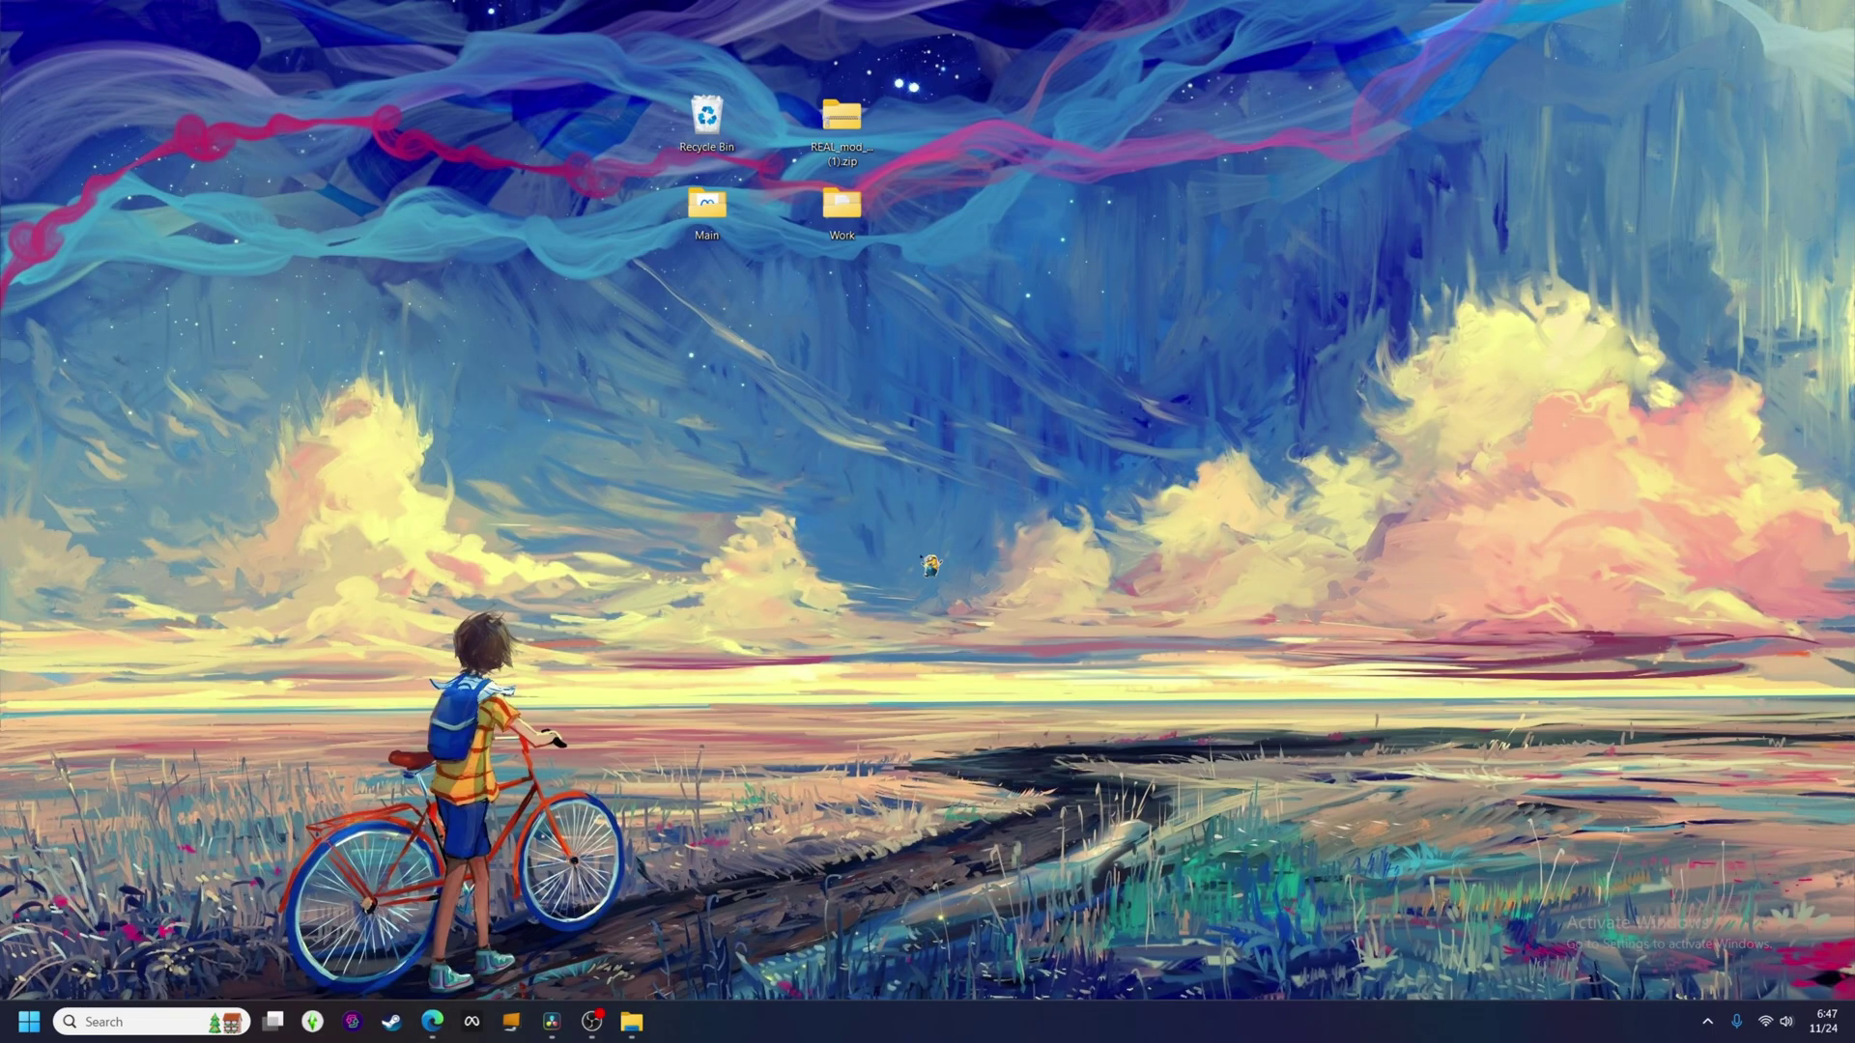
pyautogui.doubleClick(712, 220)
pyautogui.scroll(-6, 517, 700)
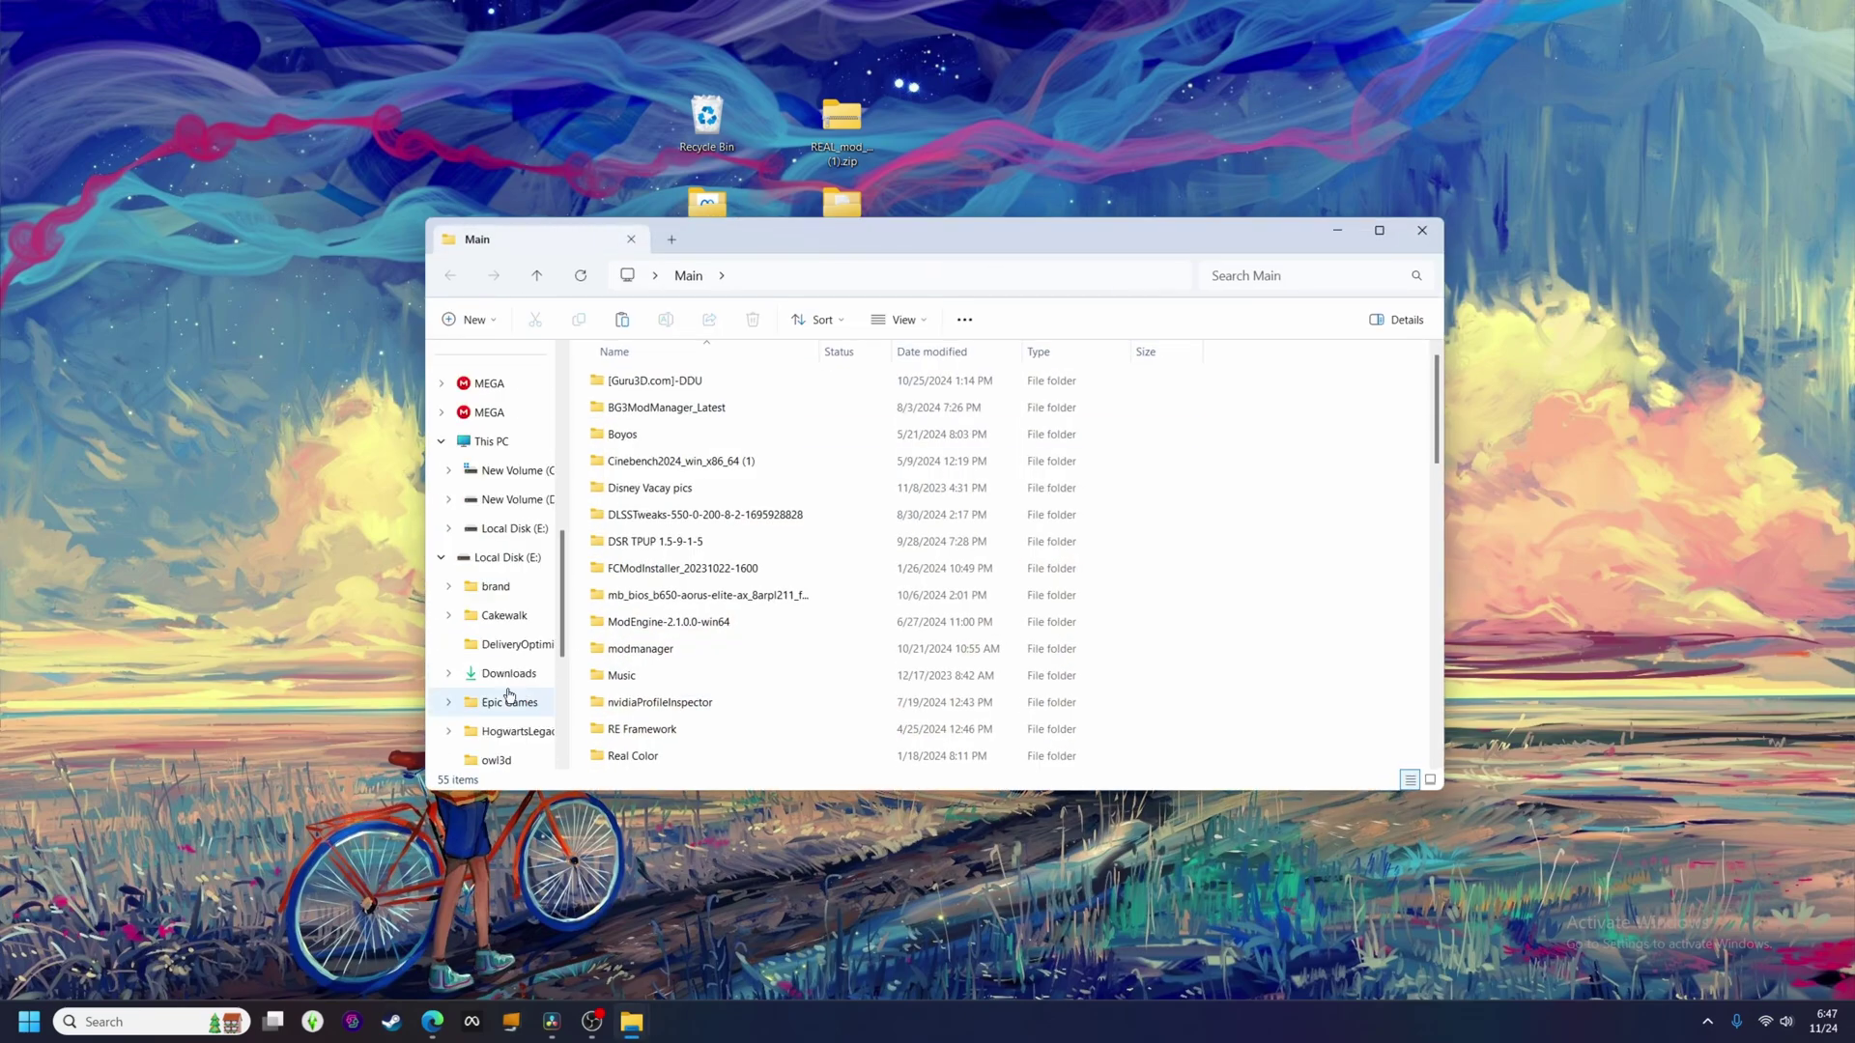
pyautogui.click(522, 499)
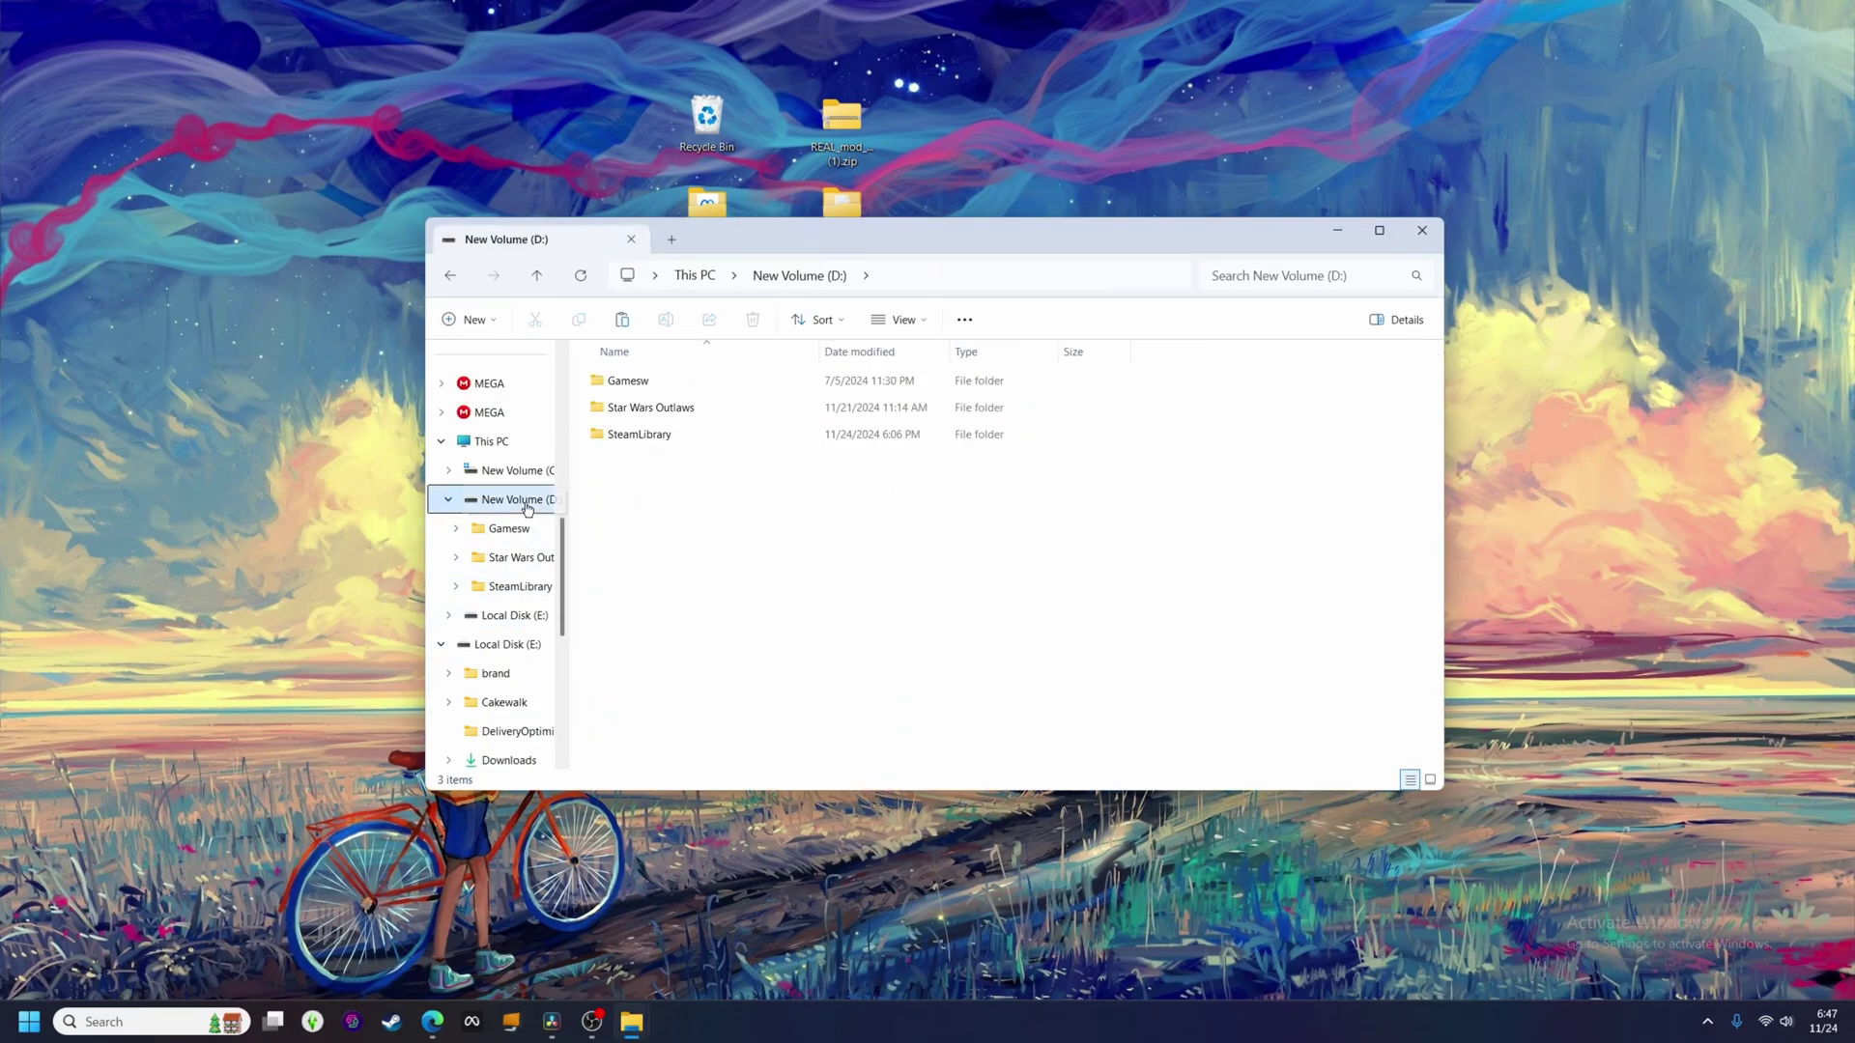
pyautogui.doubleClick(655, 436)
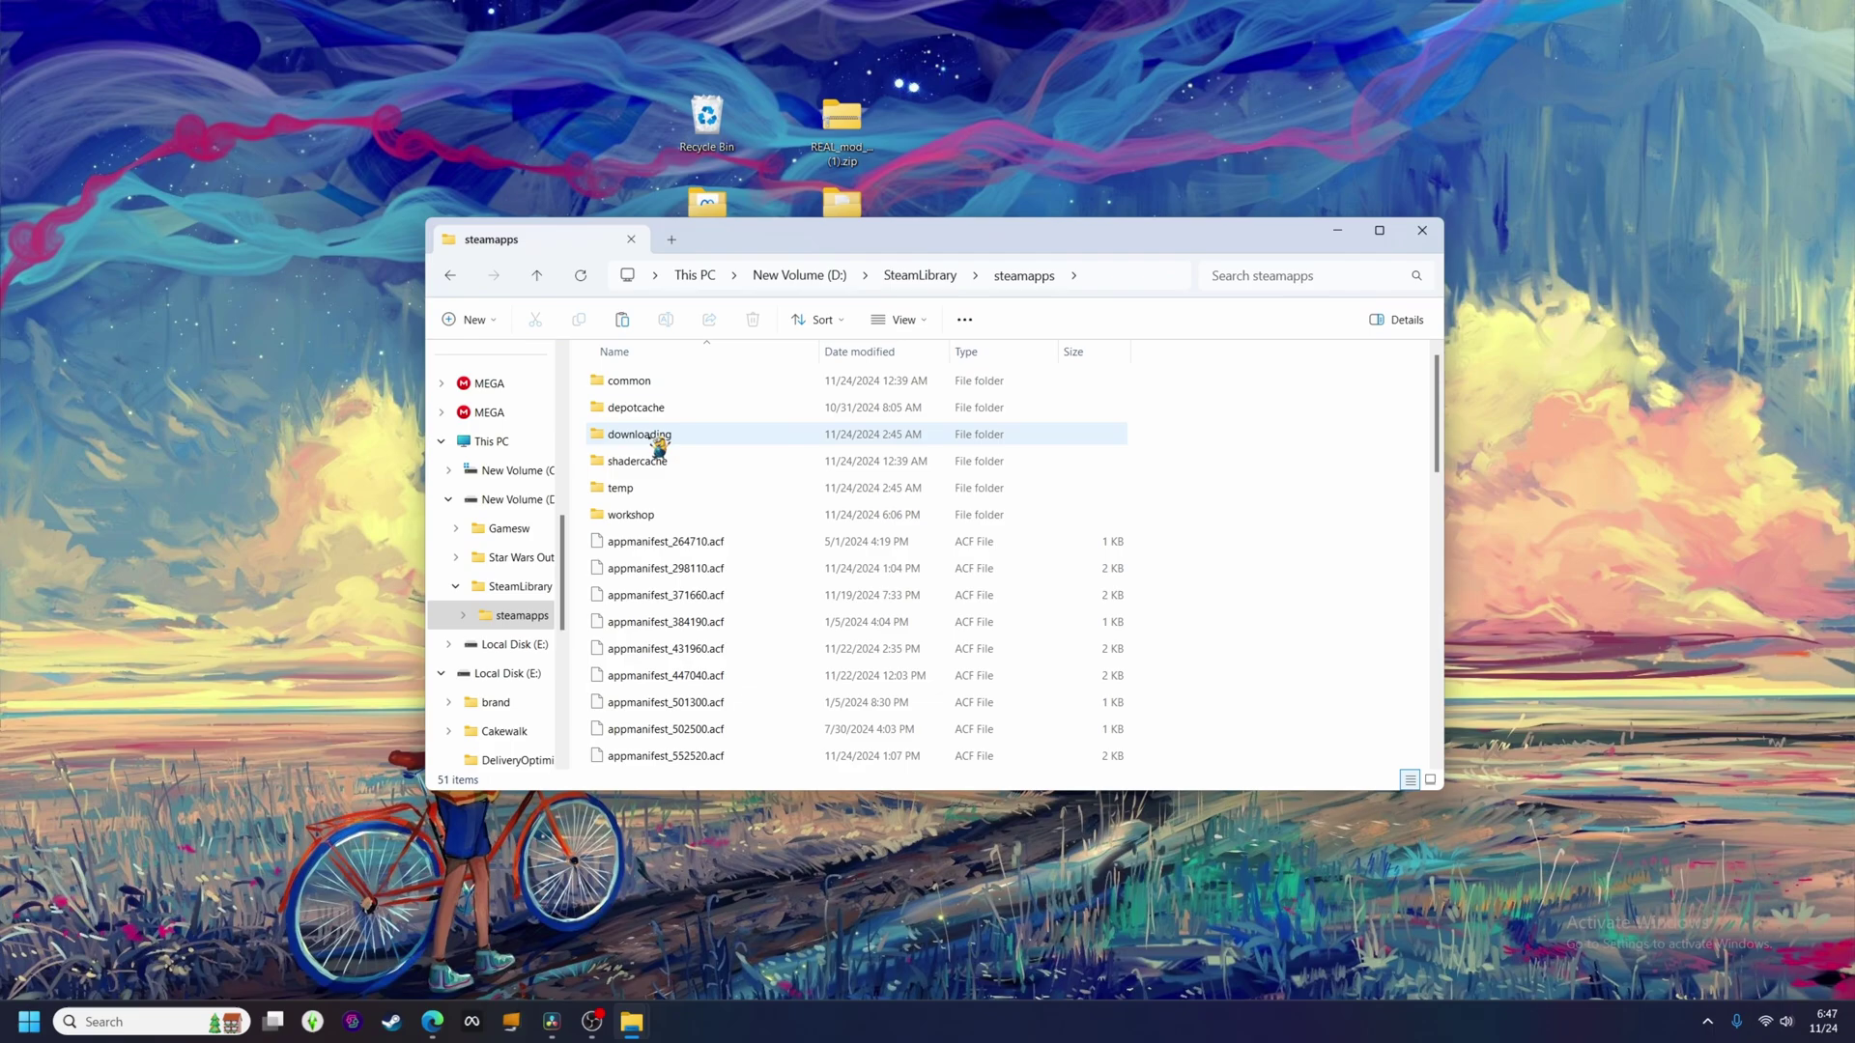
pyautogui.click(663, 385)
pyautogui.doubleClick(667, 388)
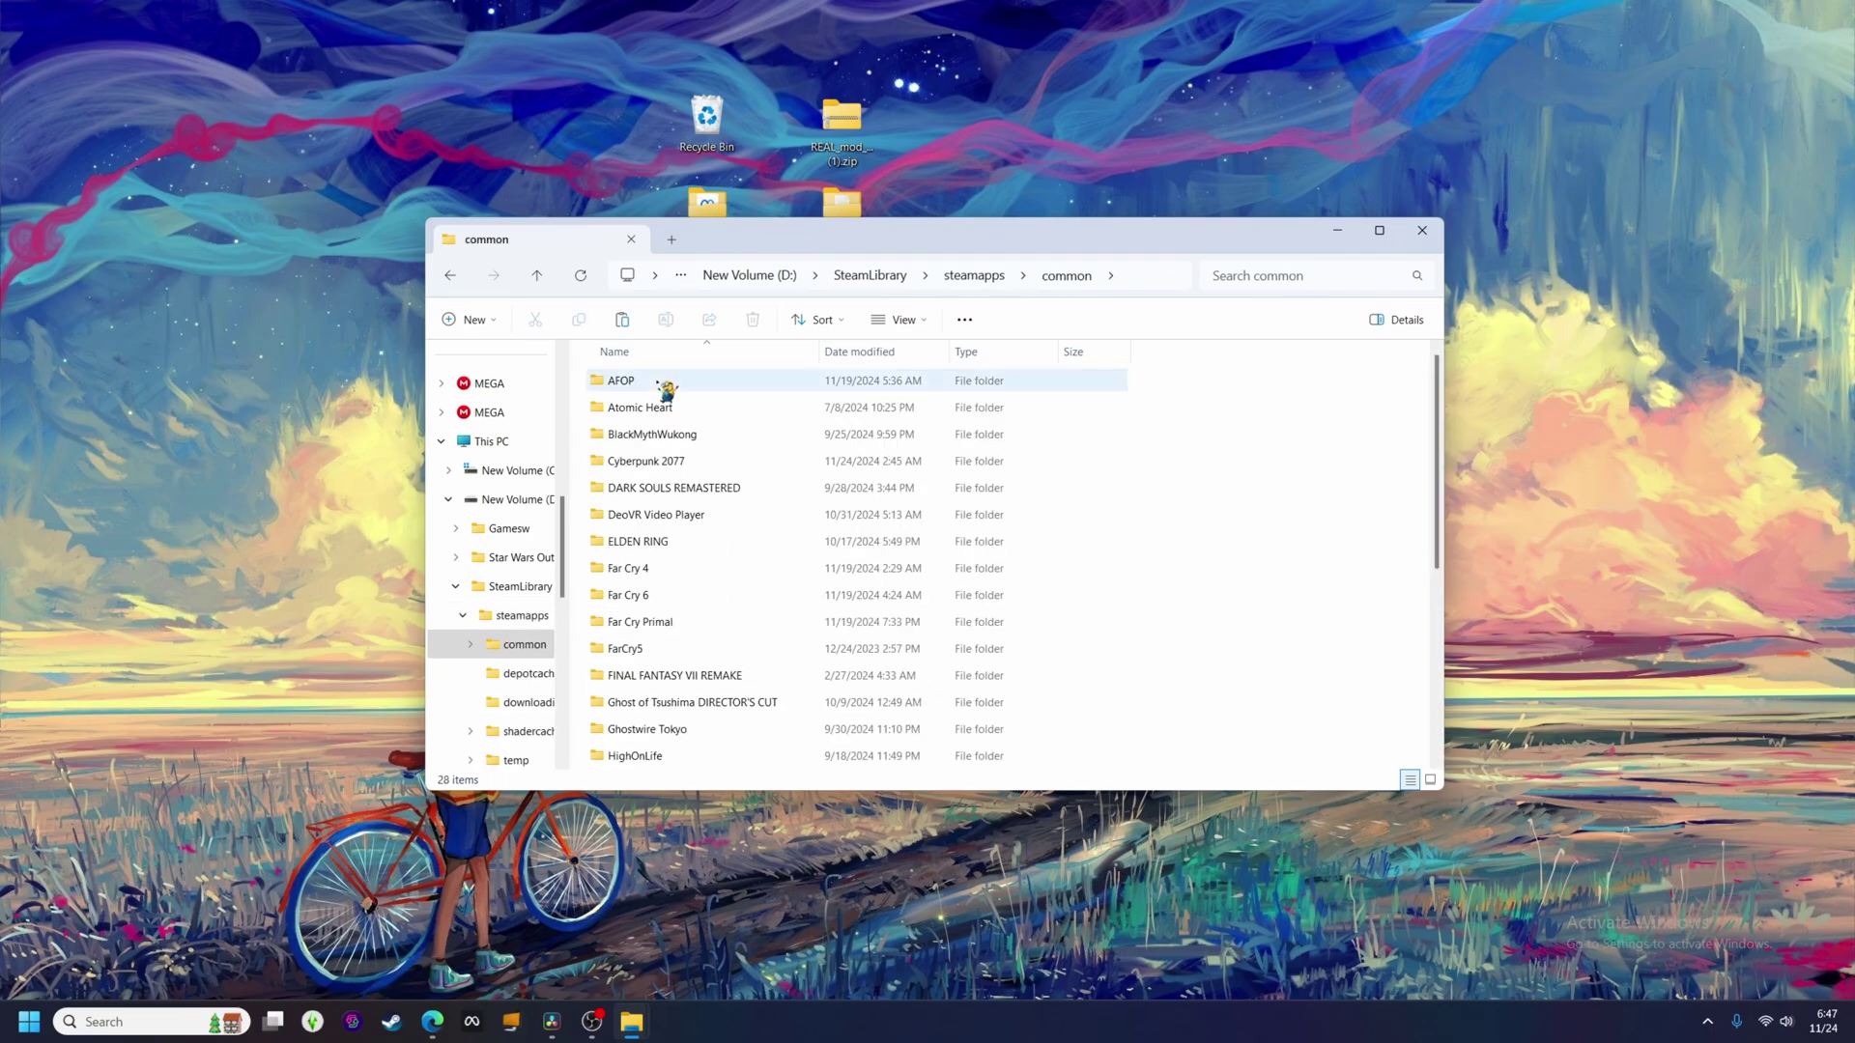
pyautogui.click(666, 463)
pyautogui.doubleClick(665, 463)
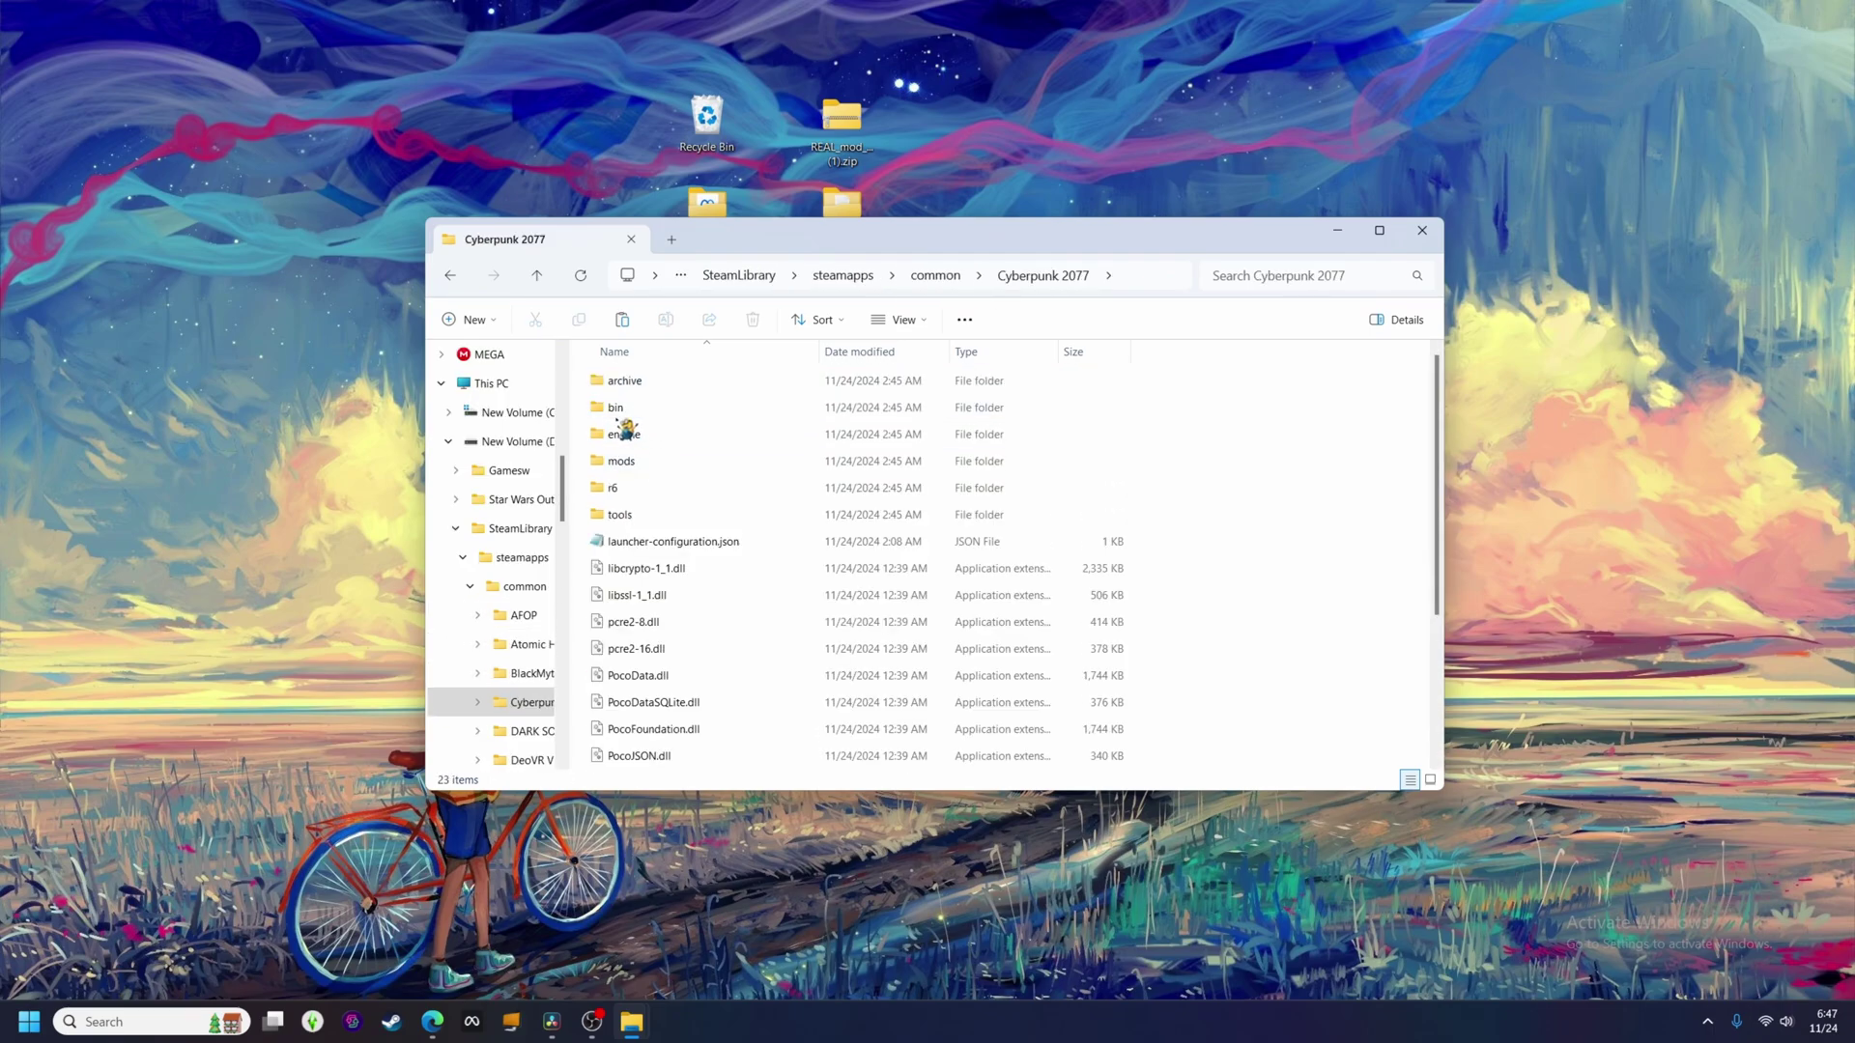
pyautogui.doubleClick(623, 415)
pyautogui.doubleClick(629, 385)
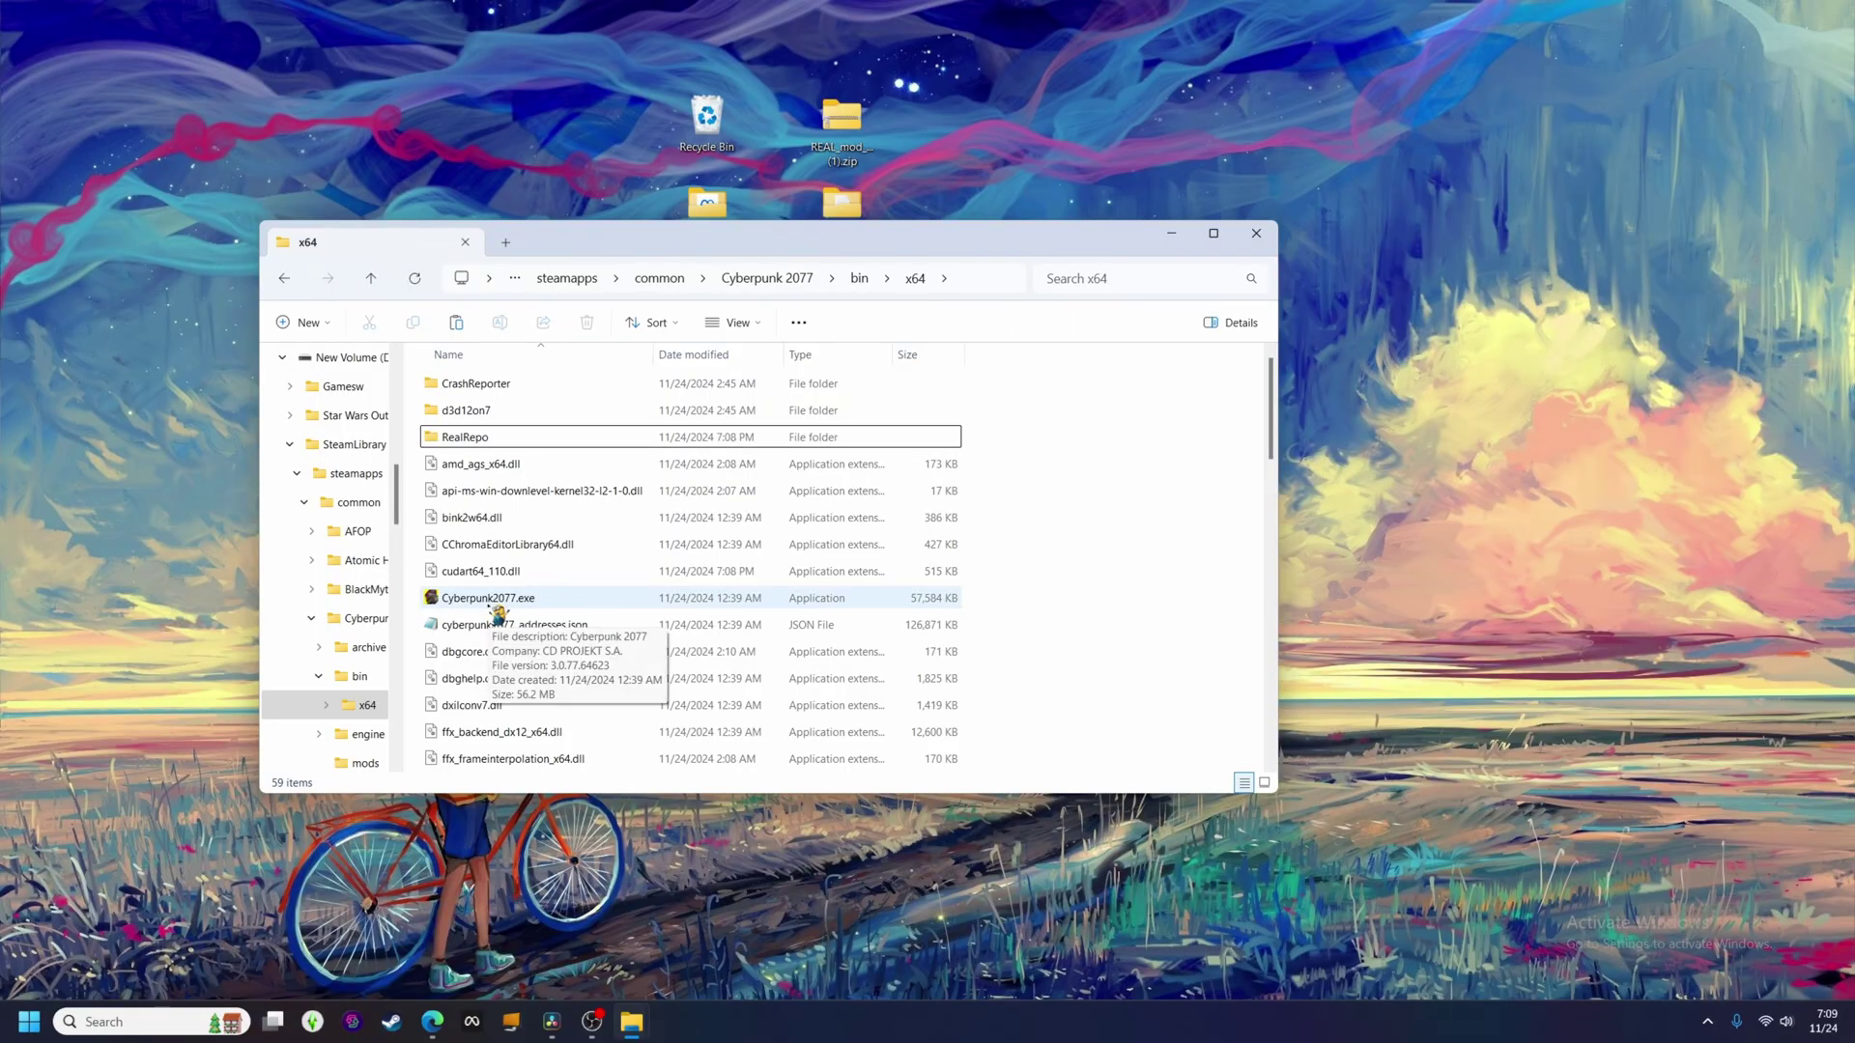
# Drag the REAL_mod zip's four items into x64, replacing the existing files
pyautogui.doubleClick(836, 121)
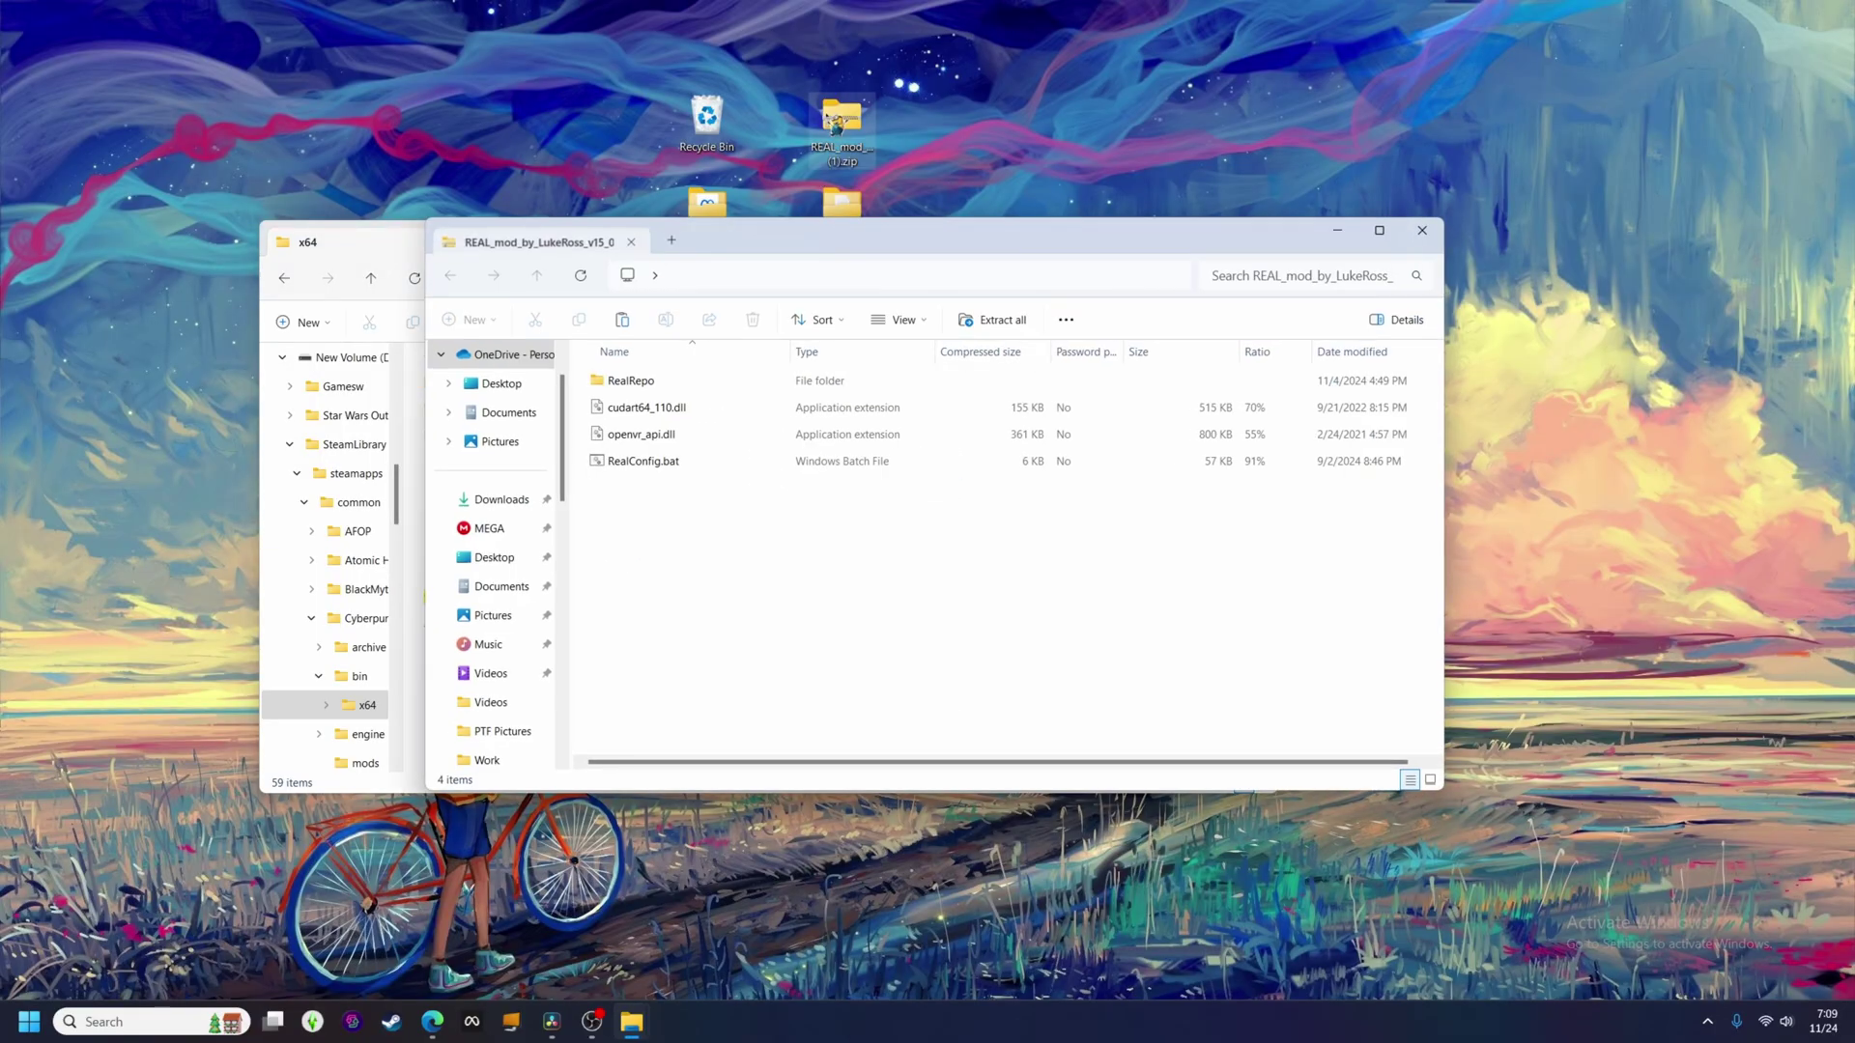
pyautogui.moveTo(833, 247); pyautogui.dragTo(1522, 97)
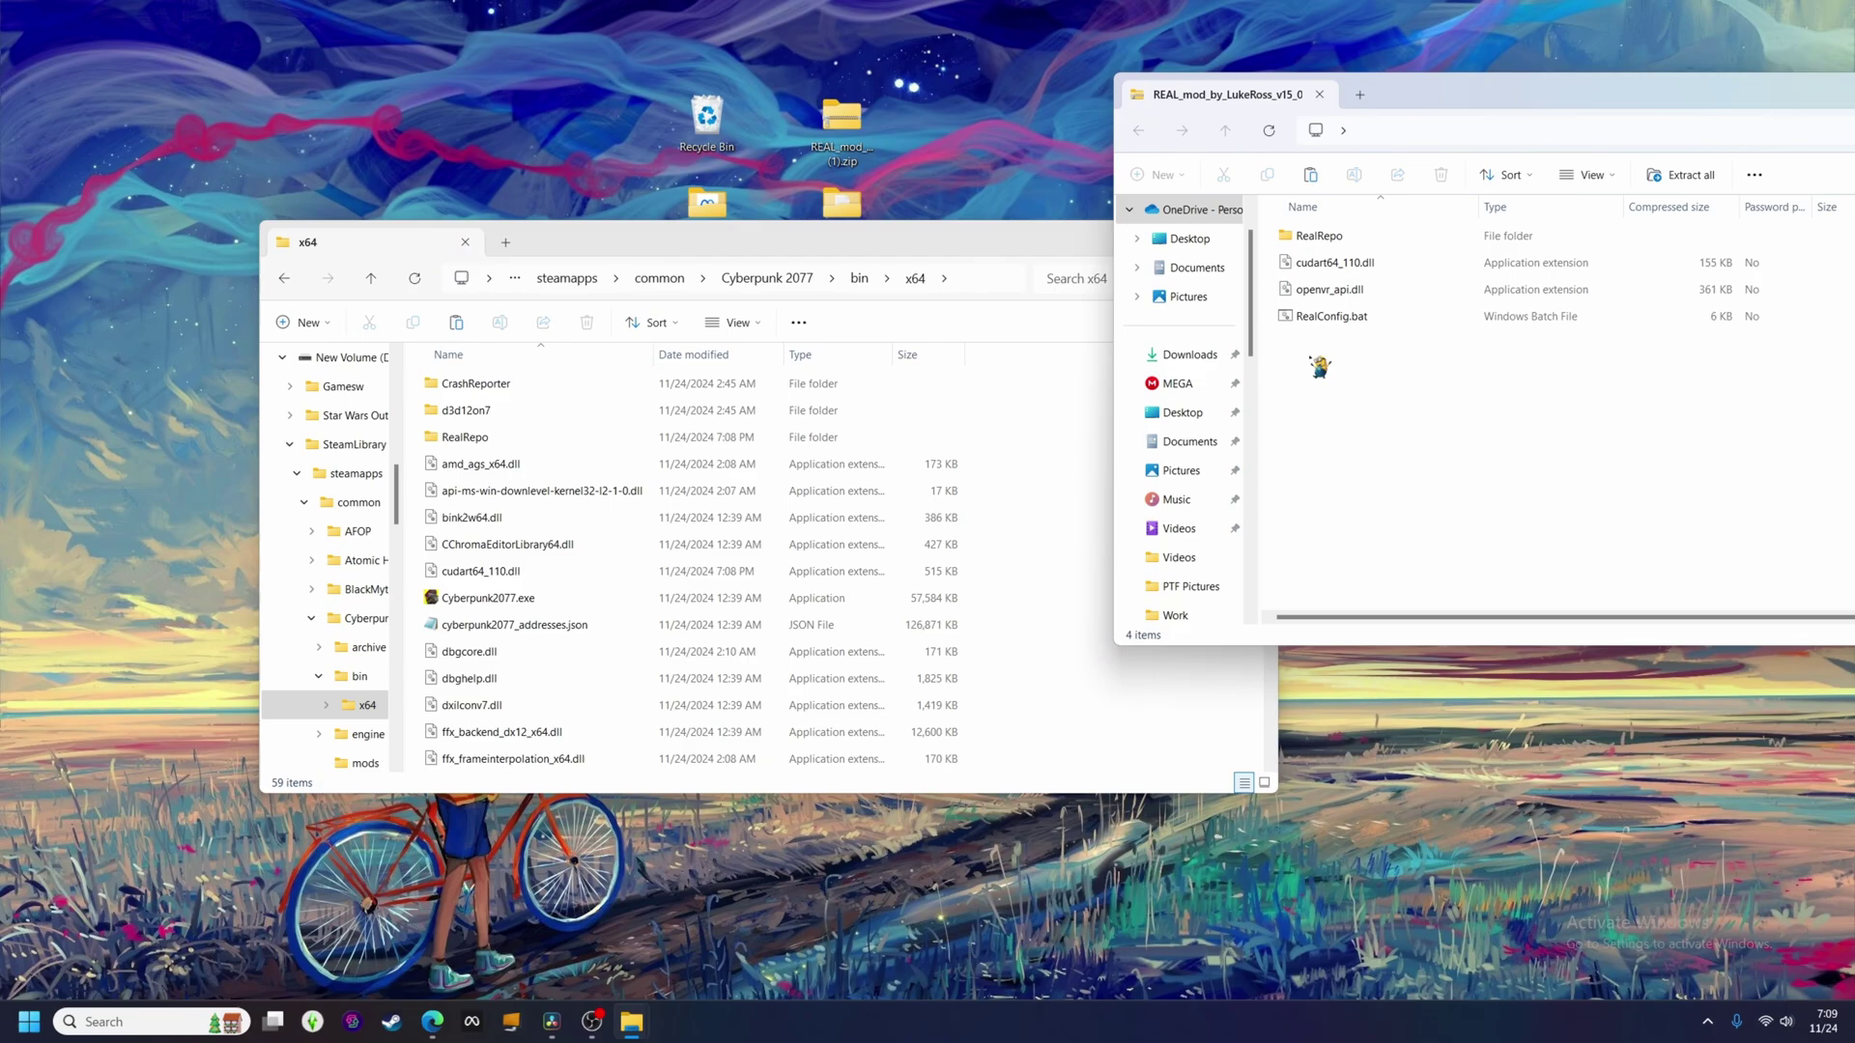
pyautogui.moveTo(1316, 372); pyautogui.dragTo(1072, 693)
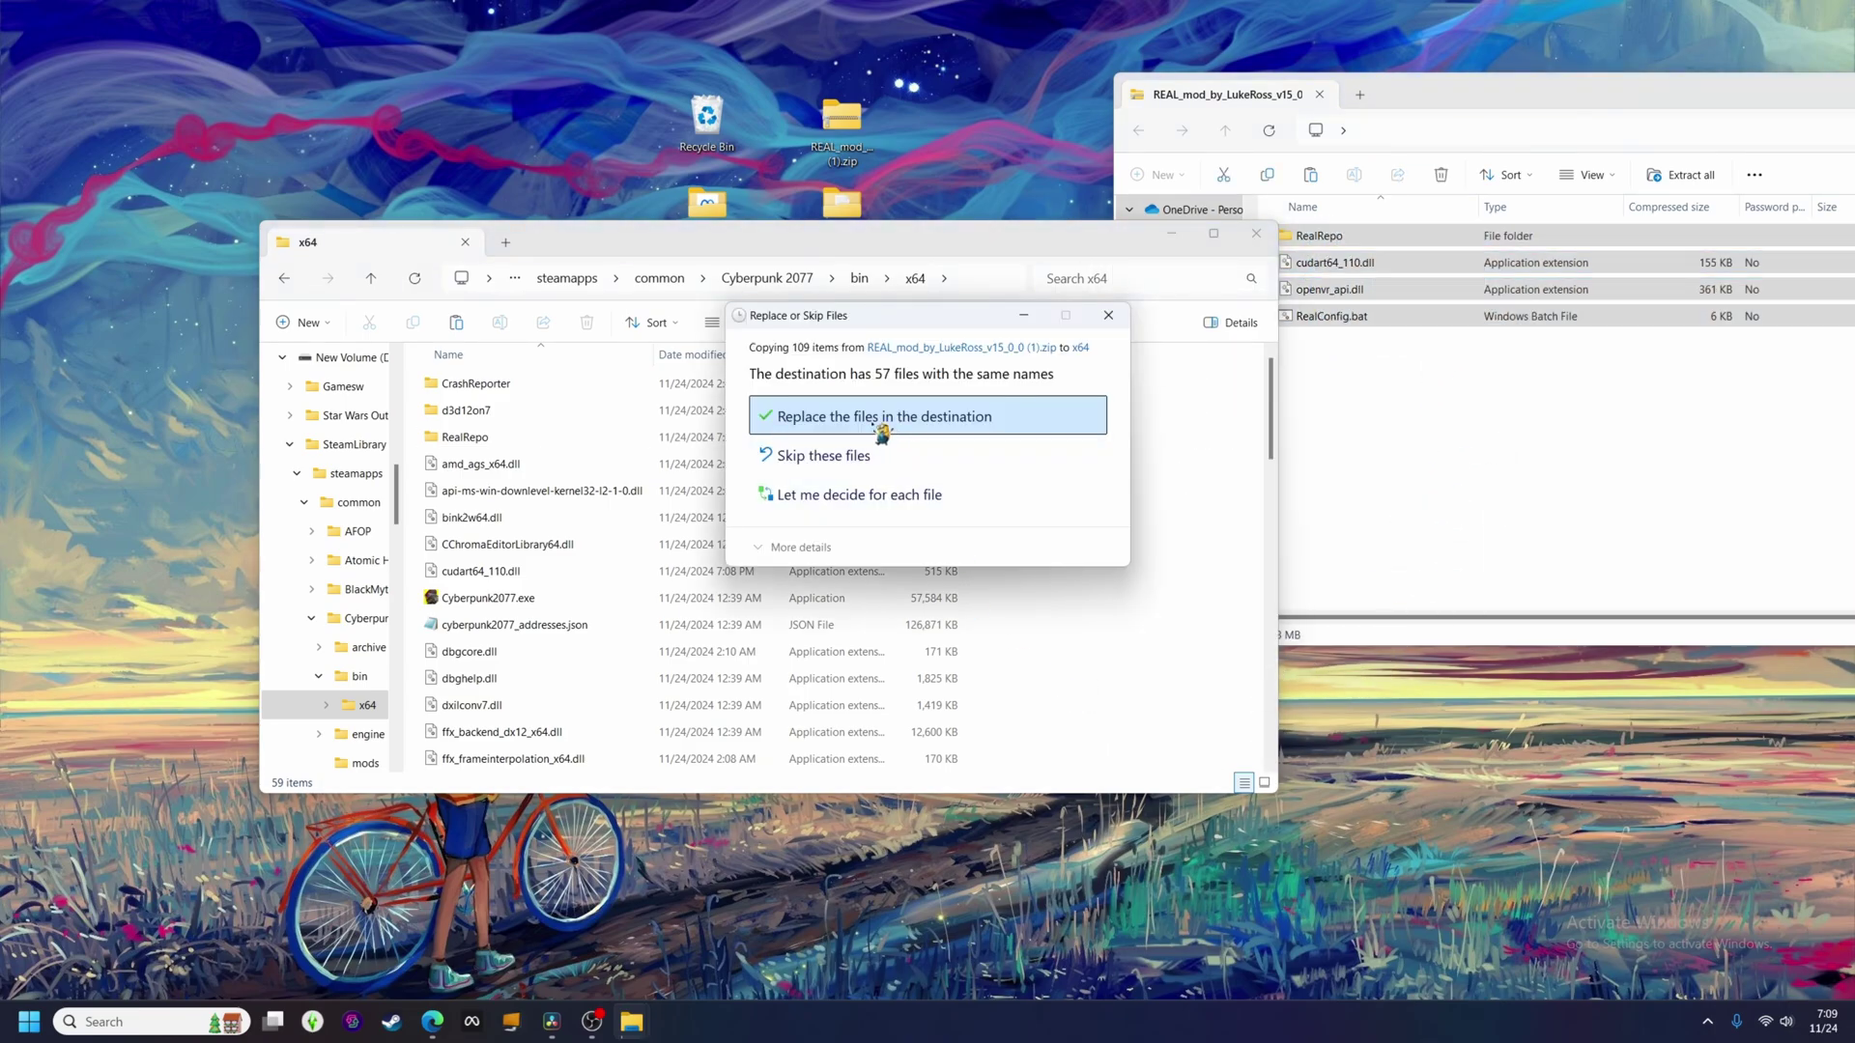
pyautogui.click(884, 425)
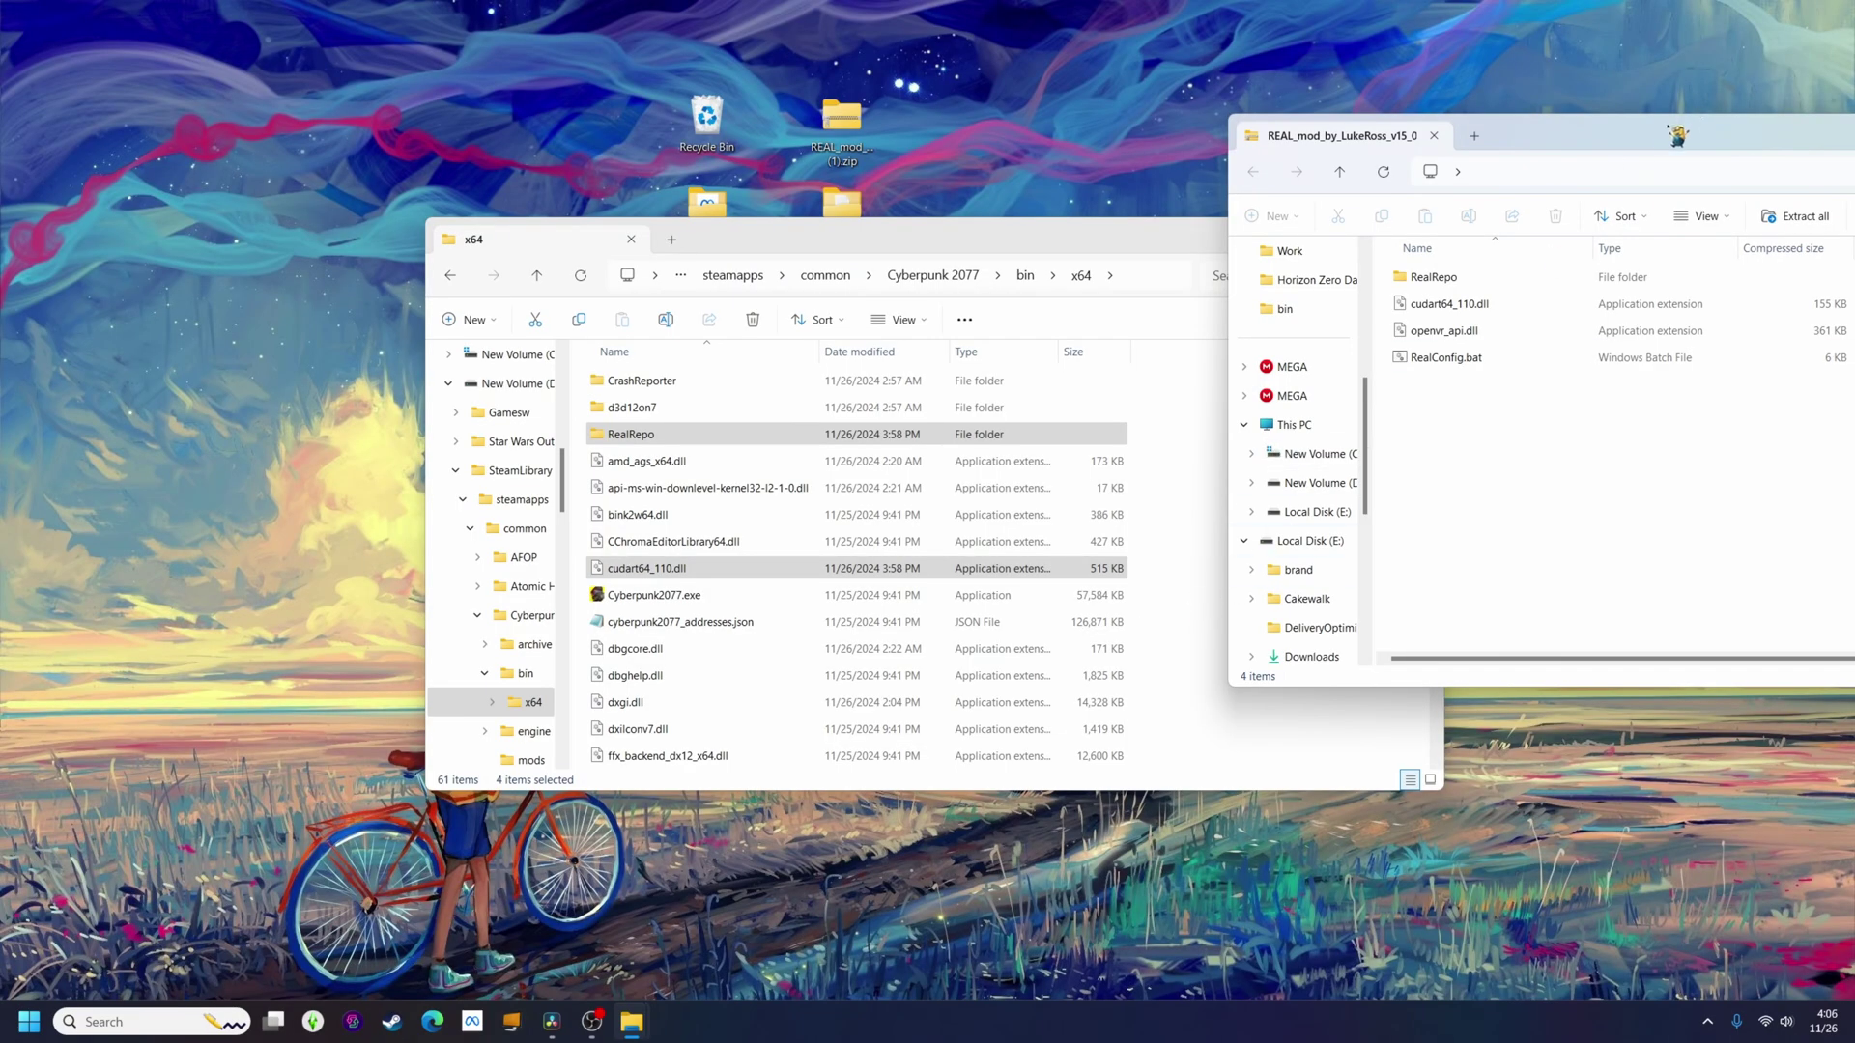
# Navigate from the C: drive to the user's AppData\Local\CD Projekt Red folder
pyautogui.moveTo(1678, 136); pyautogui.dragTo(854, 209)
pyautogui.click(459, 525)
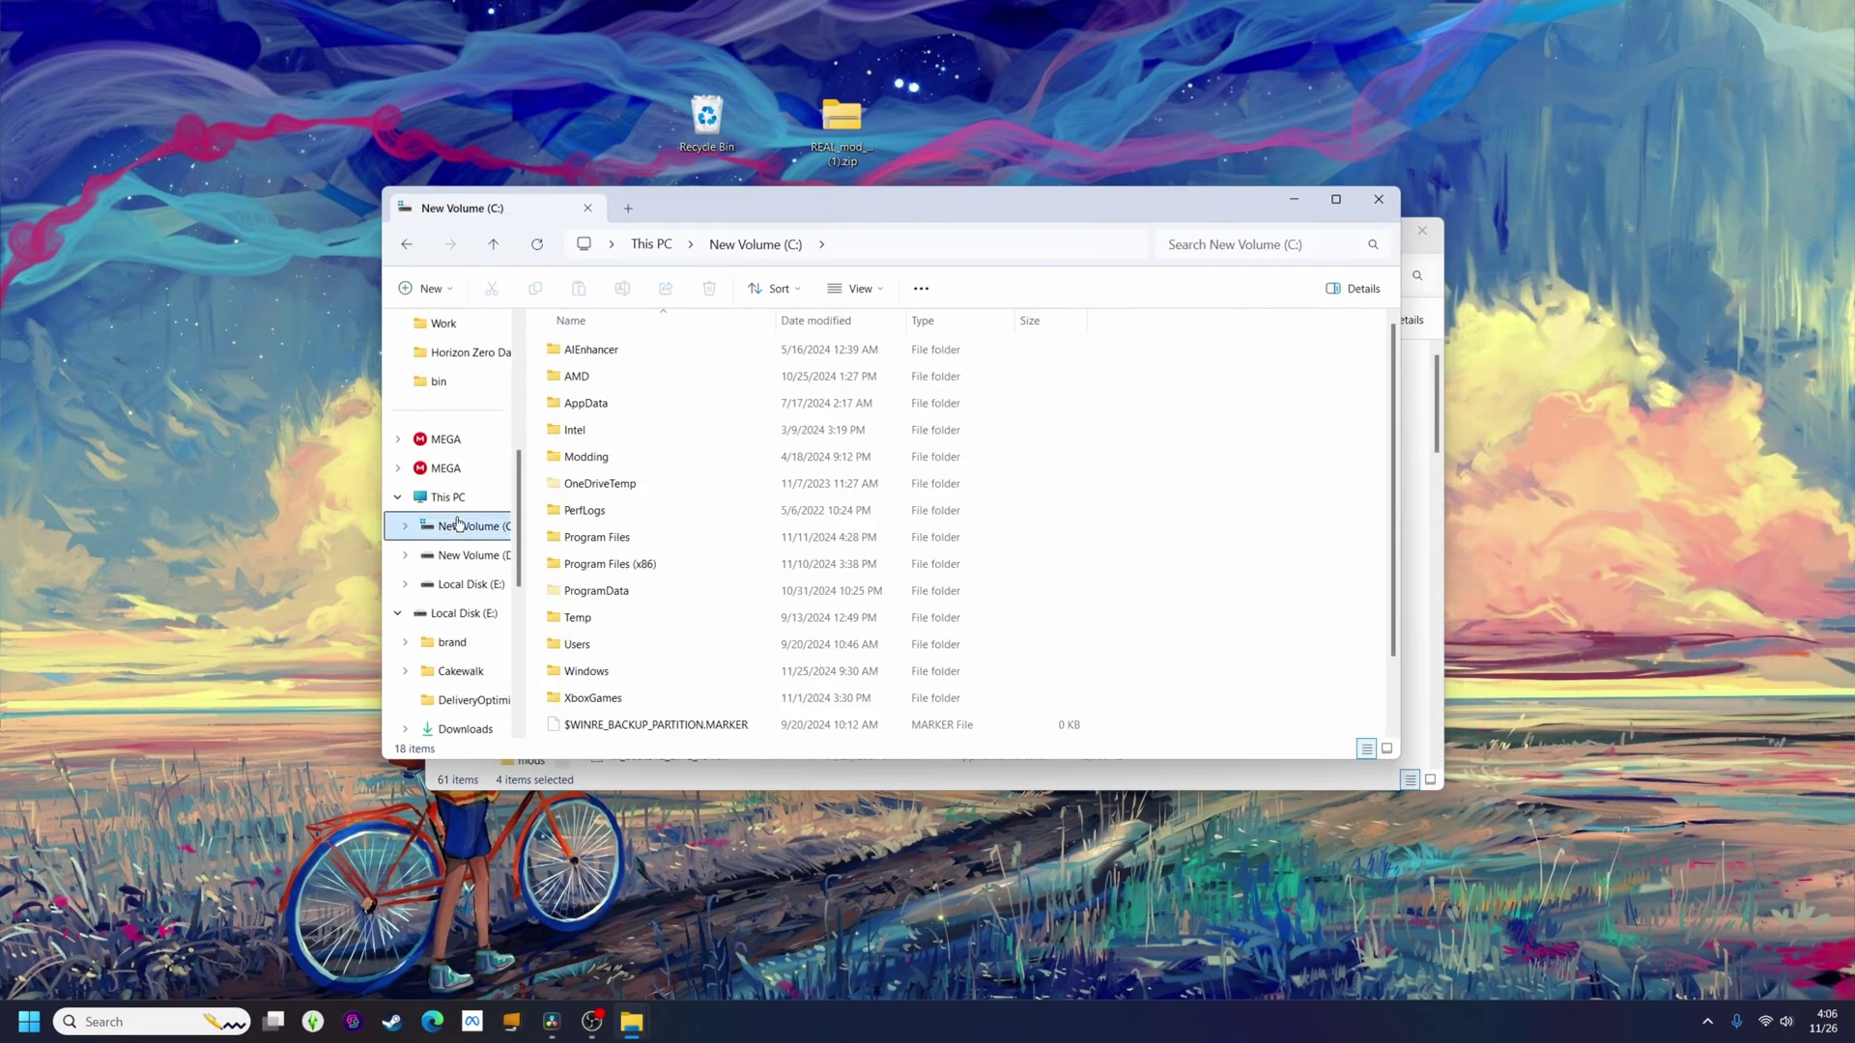
pyautogui.doubleClick(589, 644)
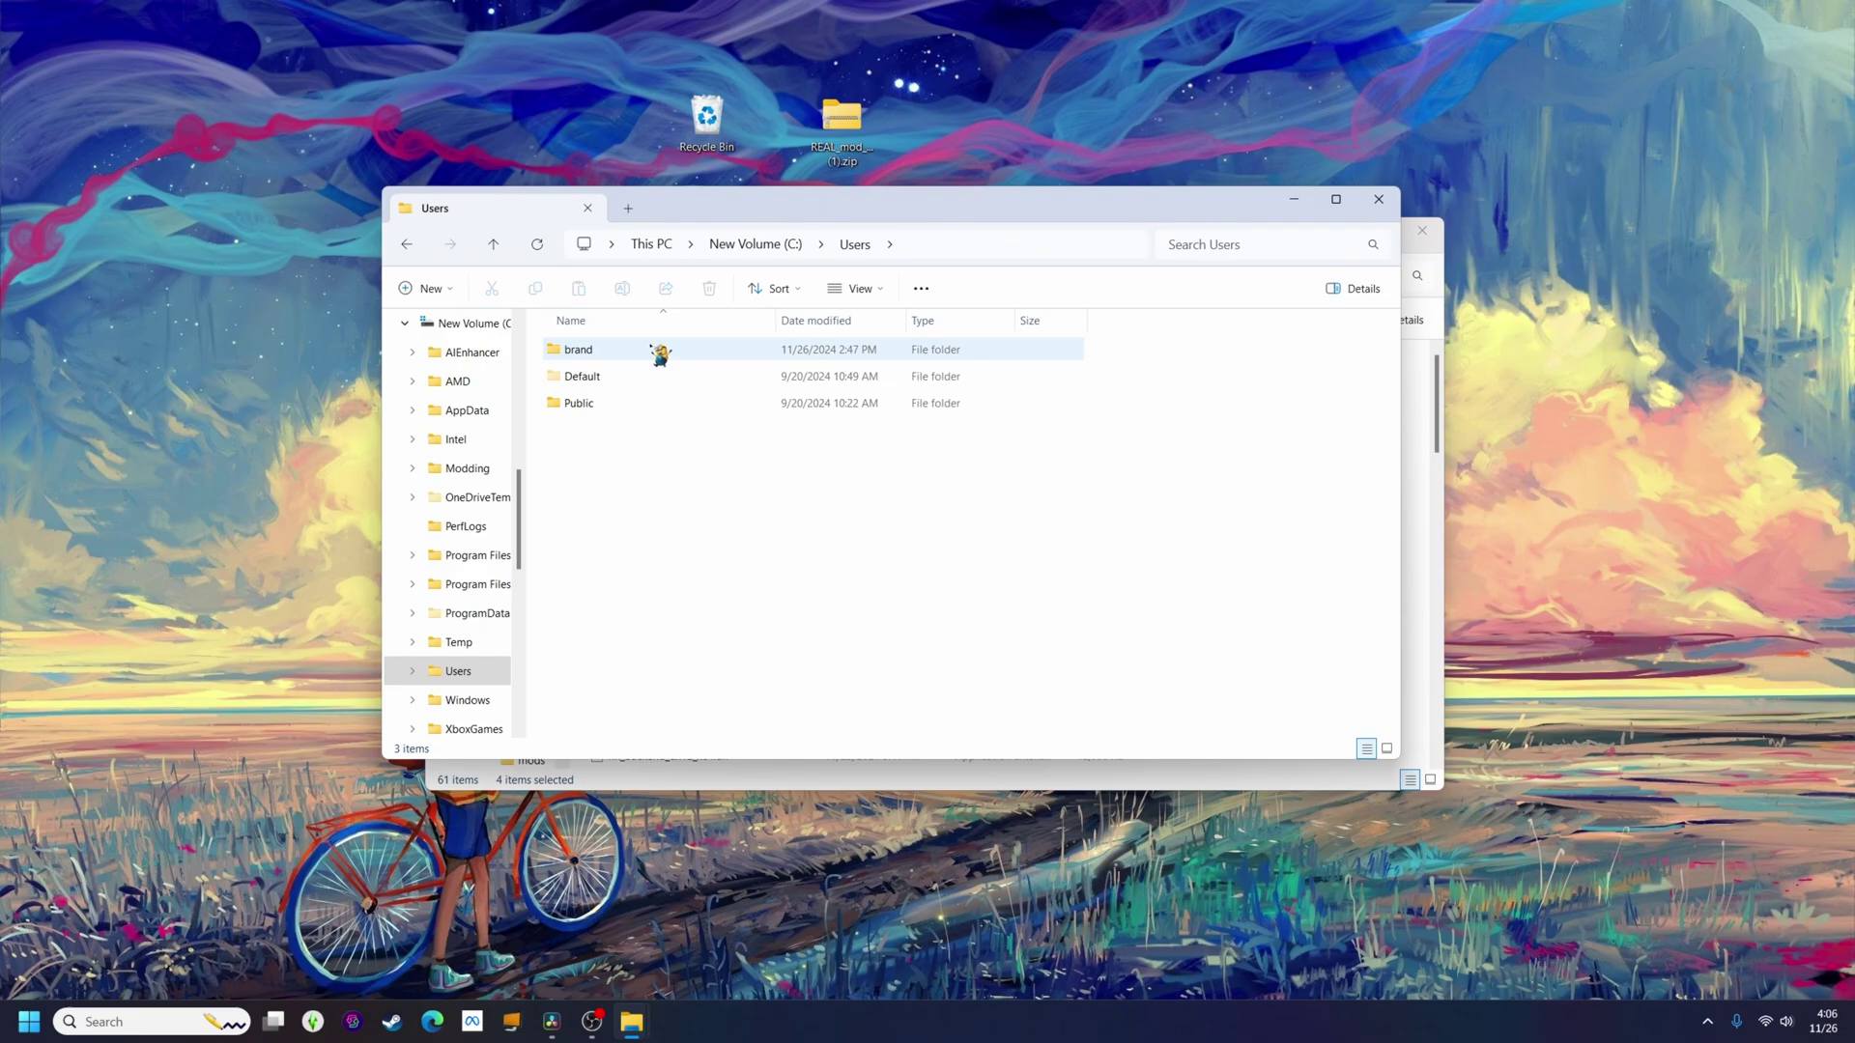
pyautogui.doubleClick(612, 354)
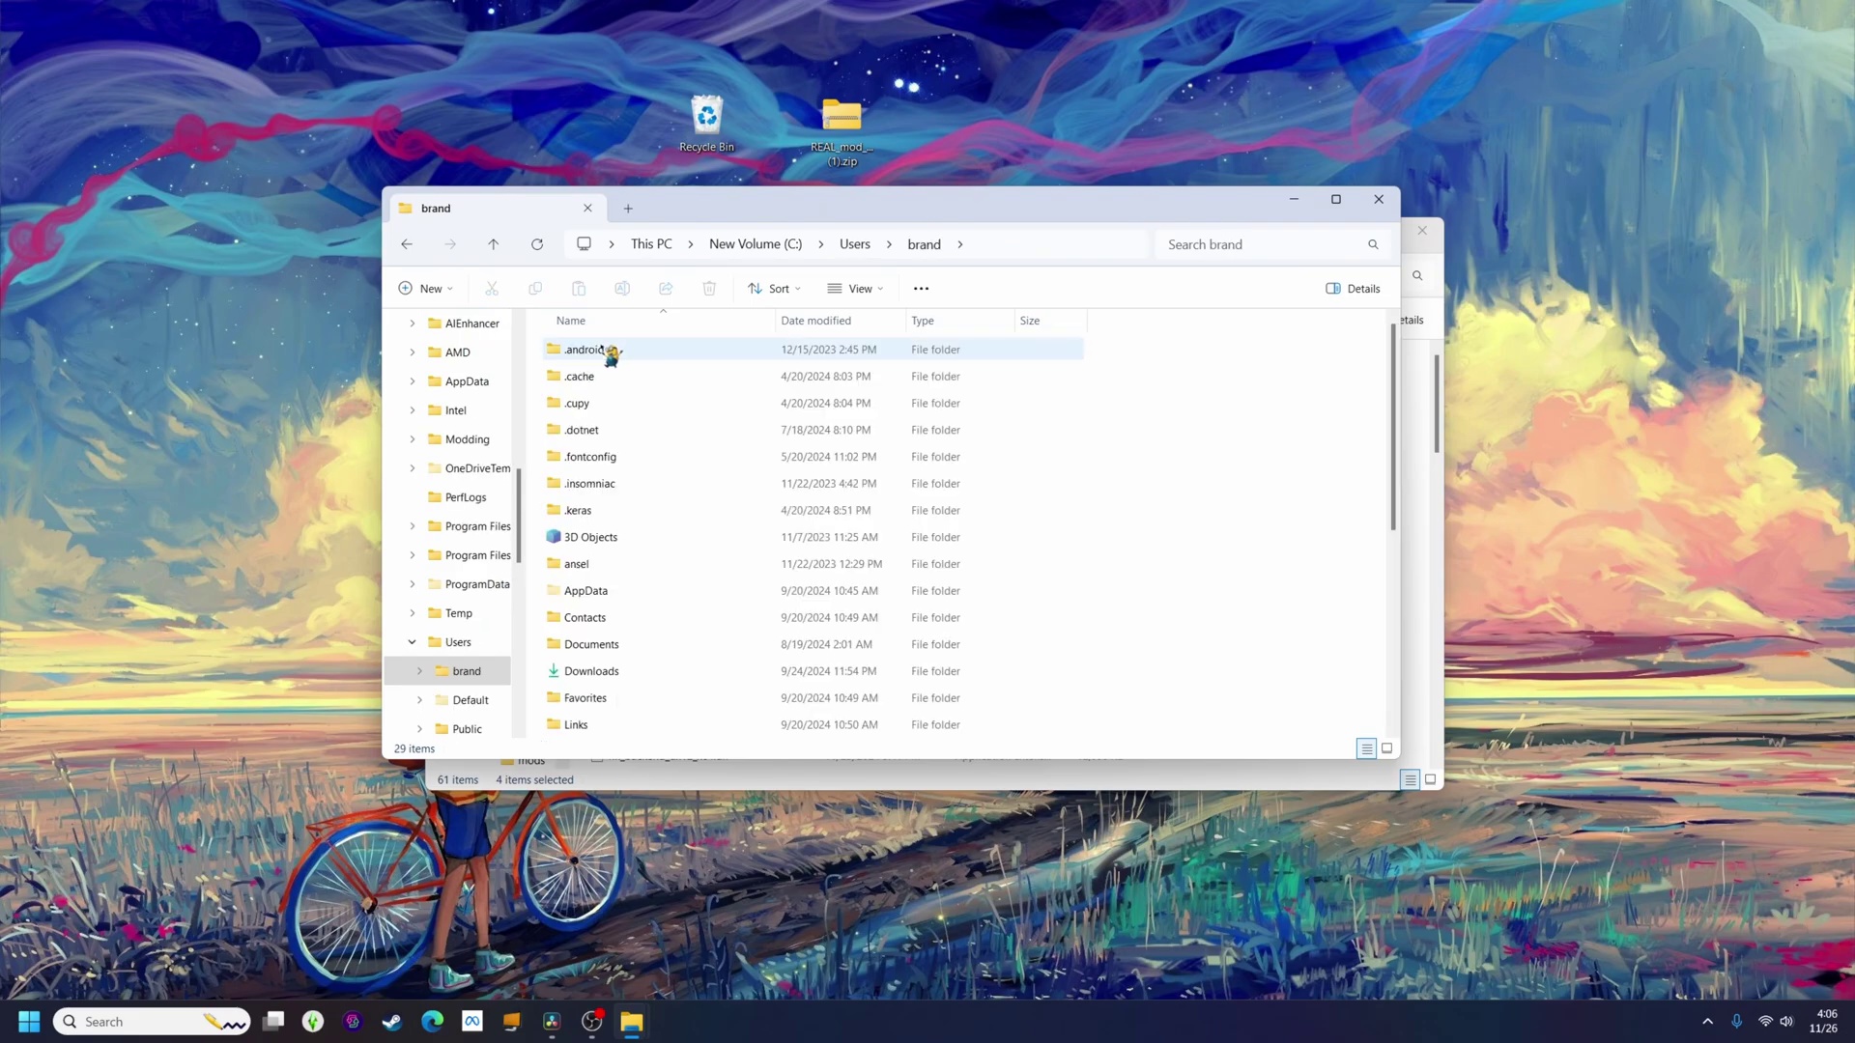
pyautogui.doubleClick(593, 599)
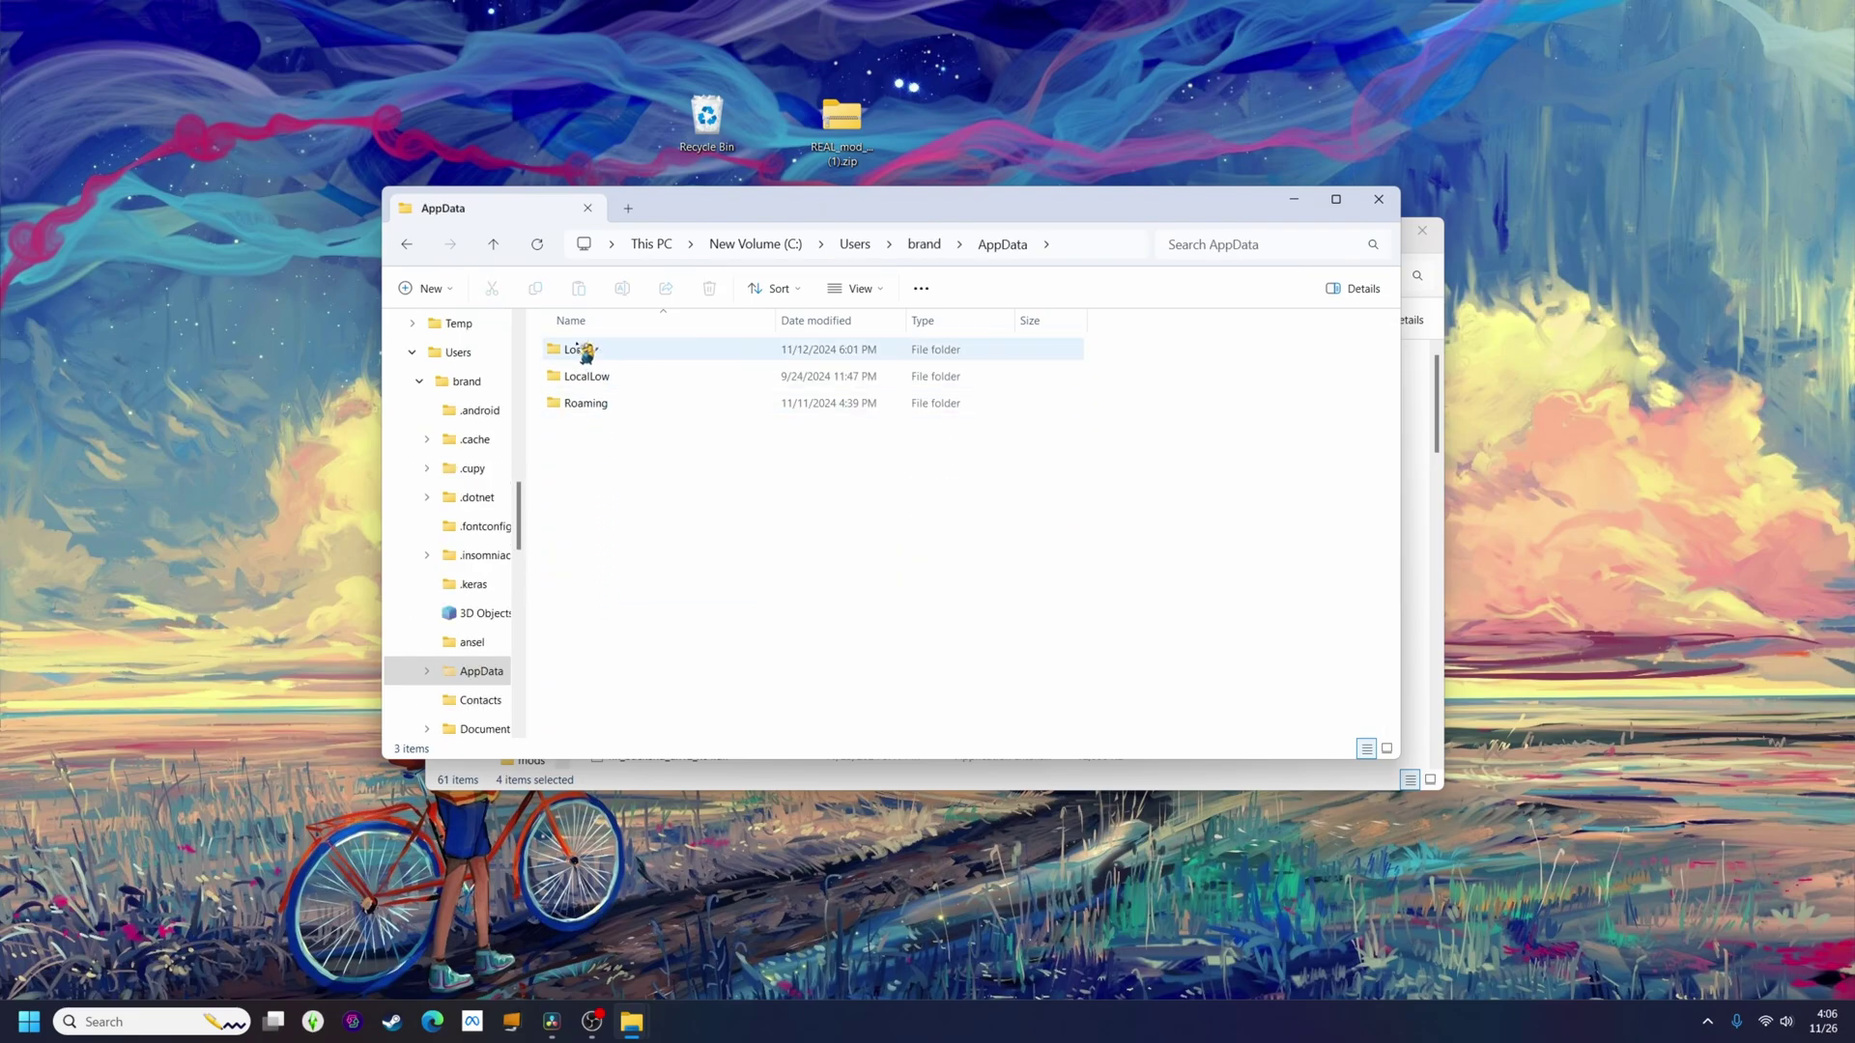
pyautogui.doubleClick(583, 349)
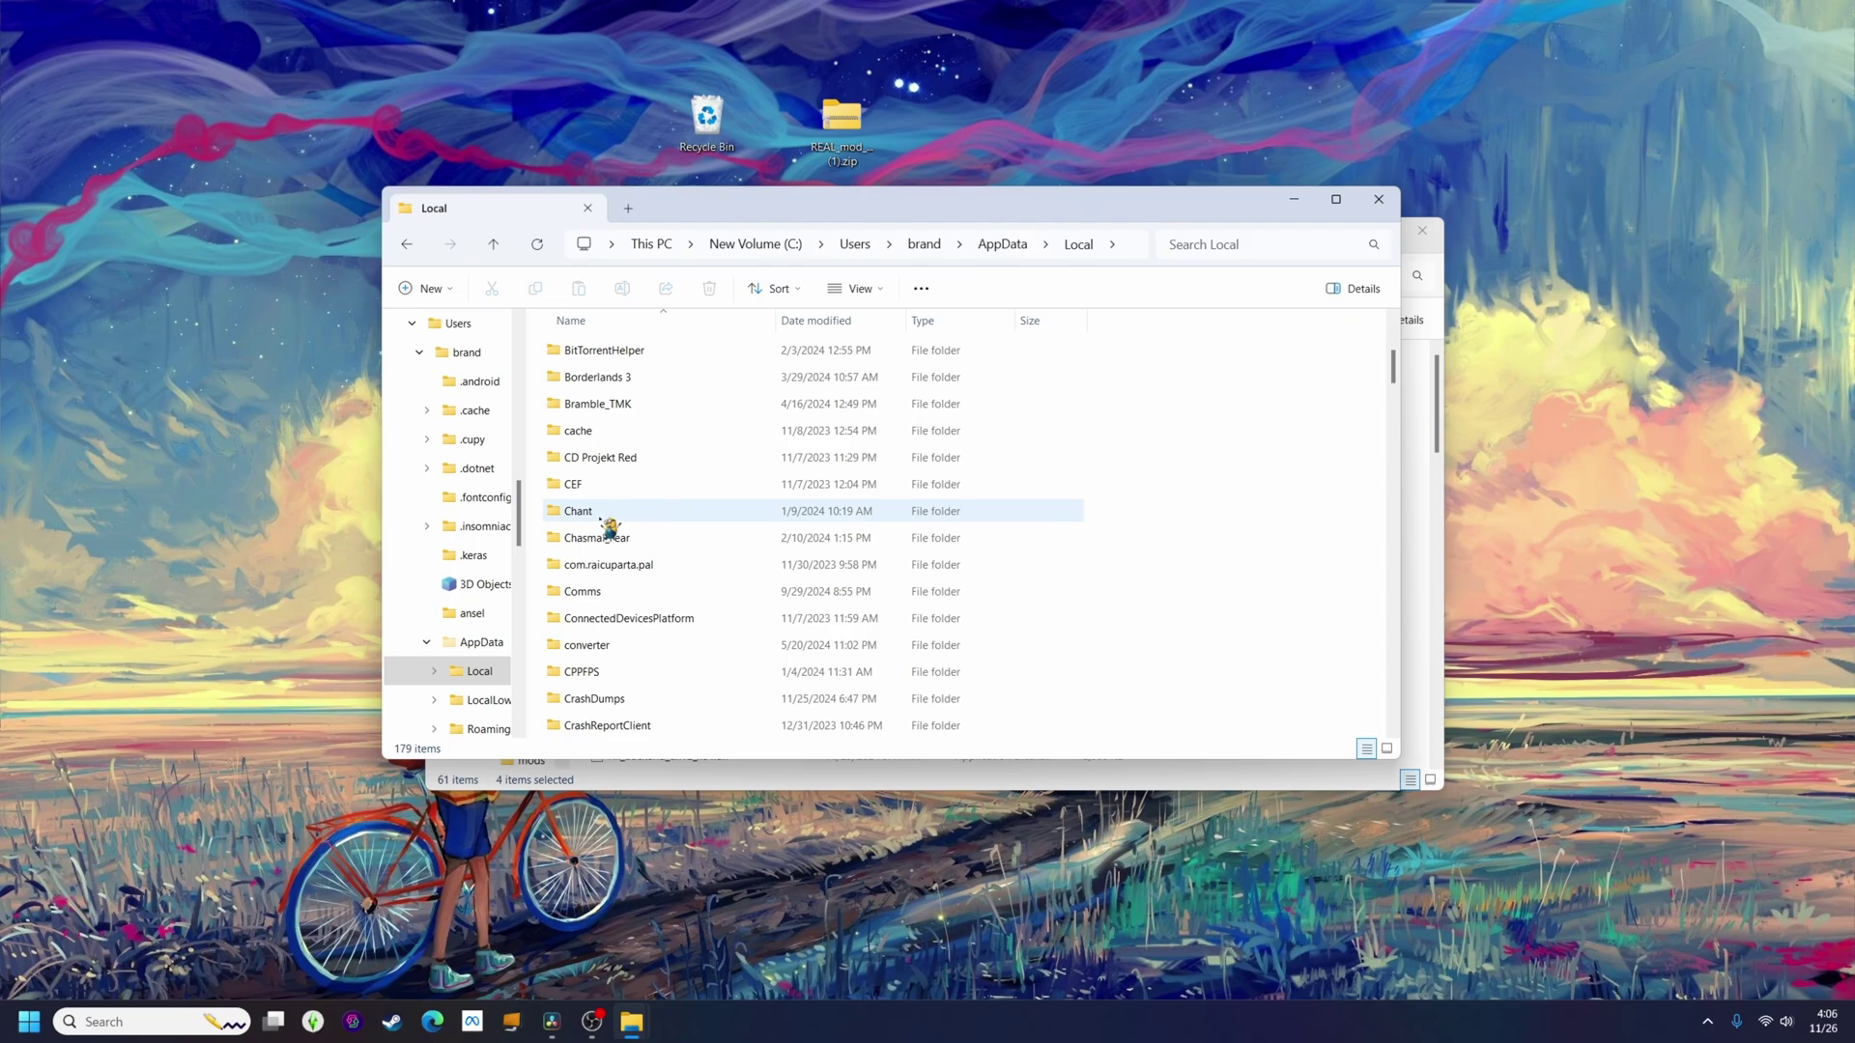
pyautogui.doubleClick(604, 457)
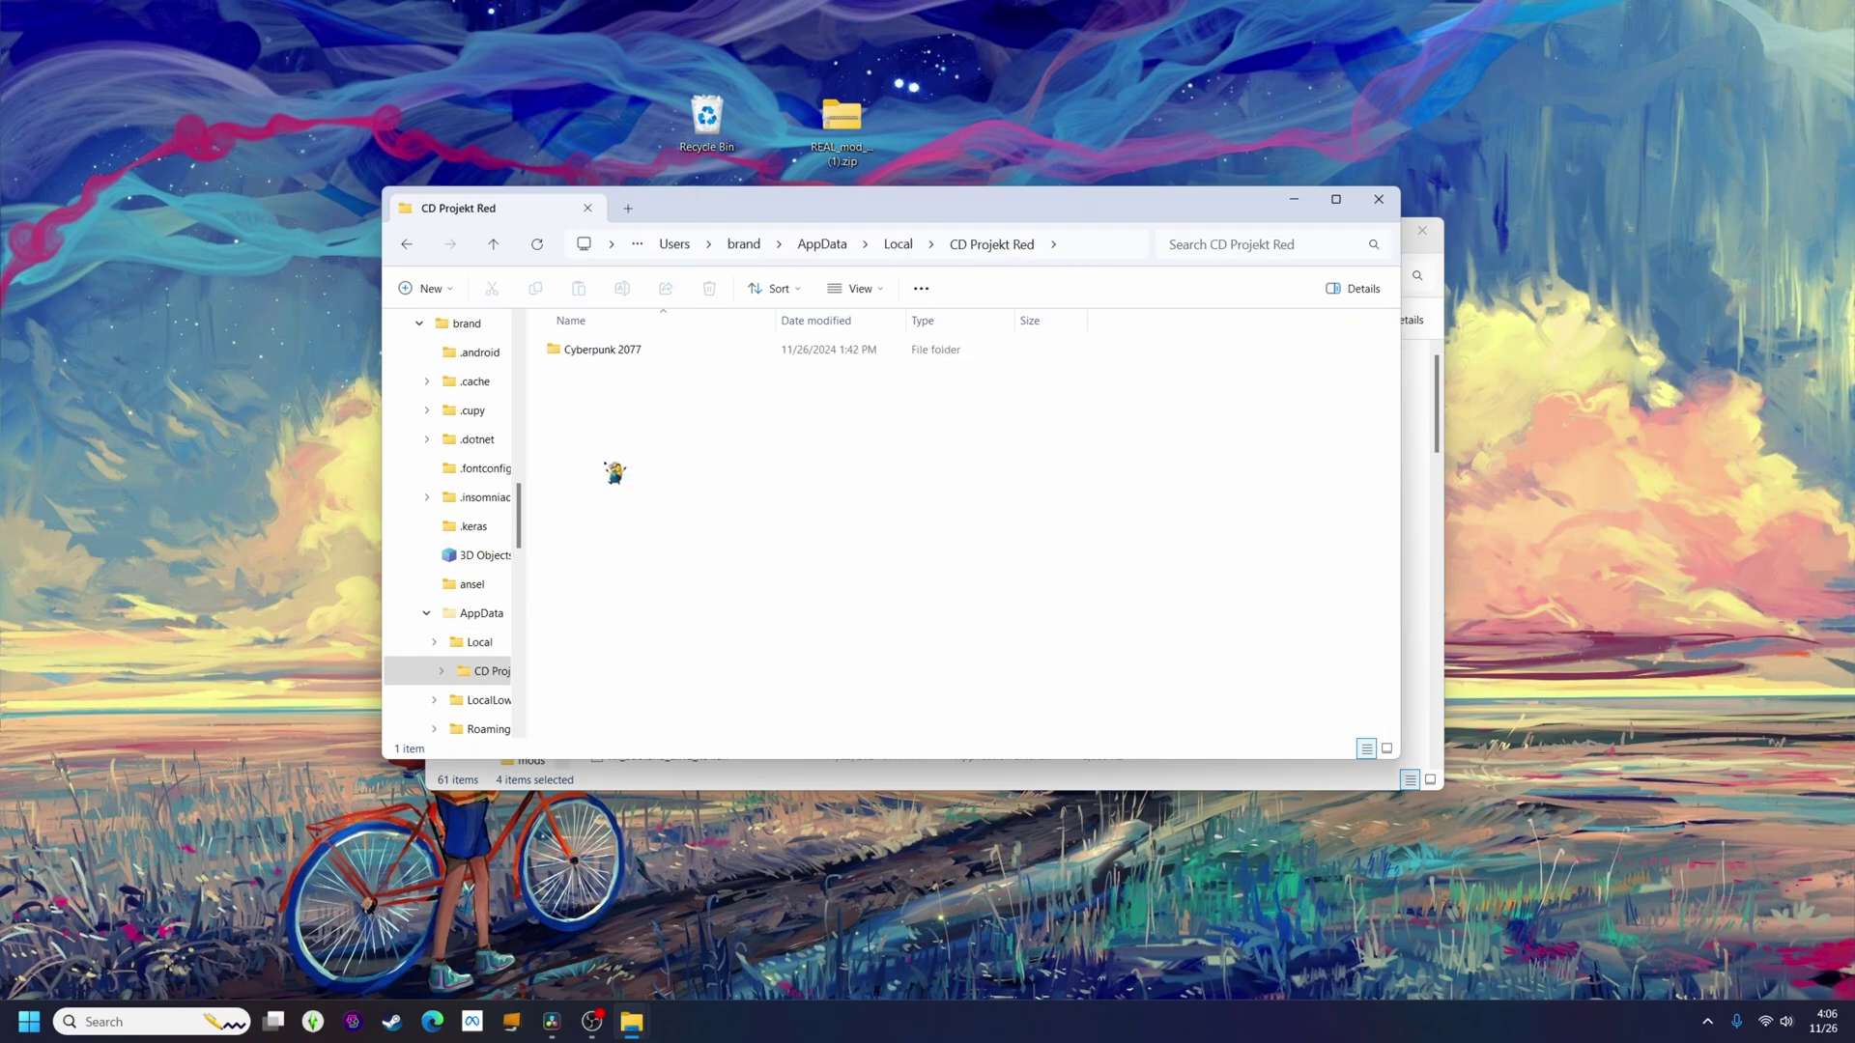
# Check the Cyberpunk 2077 UserSettings folder, then scroll the x64 window to RealConfig.bat
pyautogui.doubleClick(639, 351)
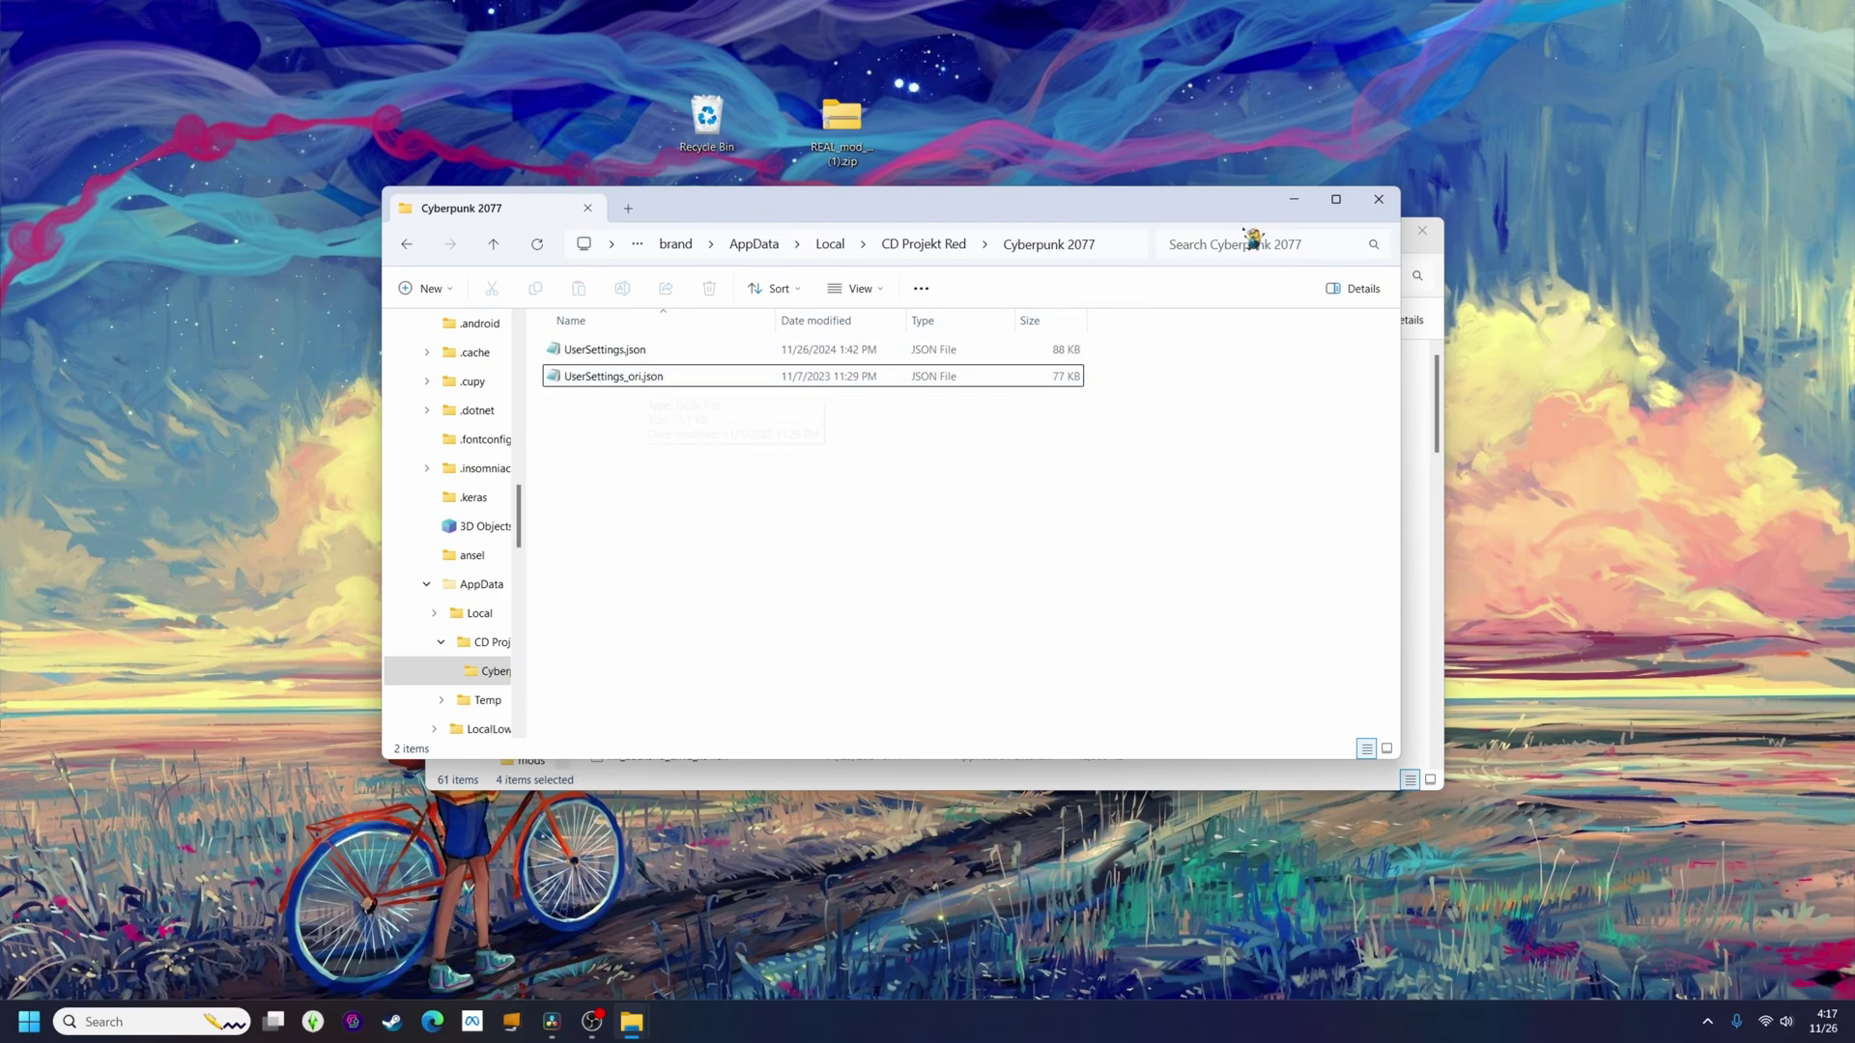
pyautogui.click(1293, 201)
pyautogui.scroll(-10, 1159, 621)
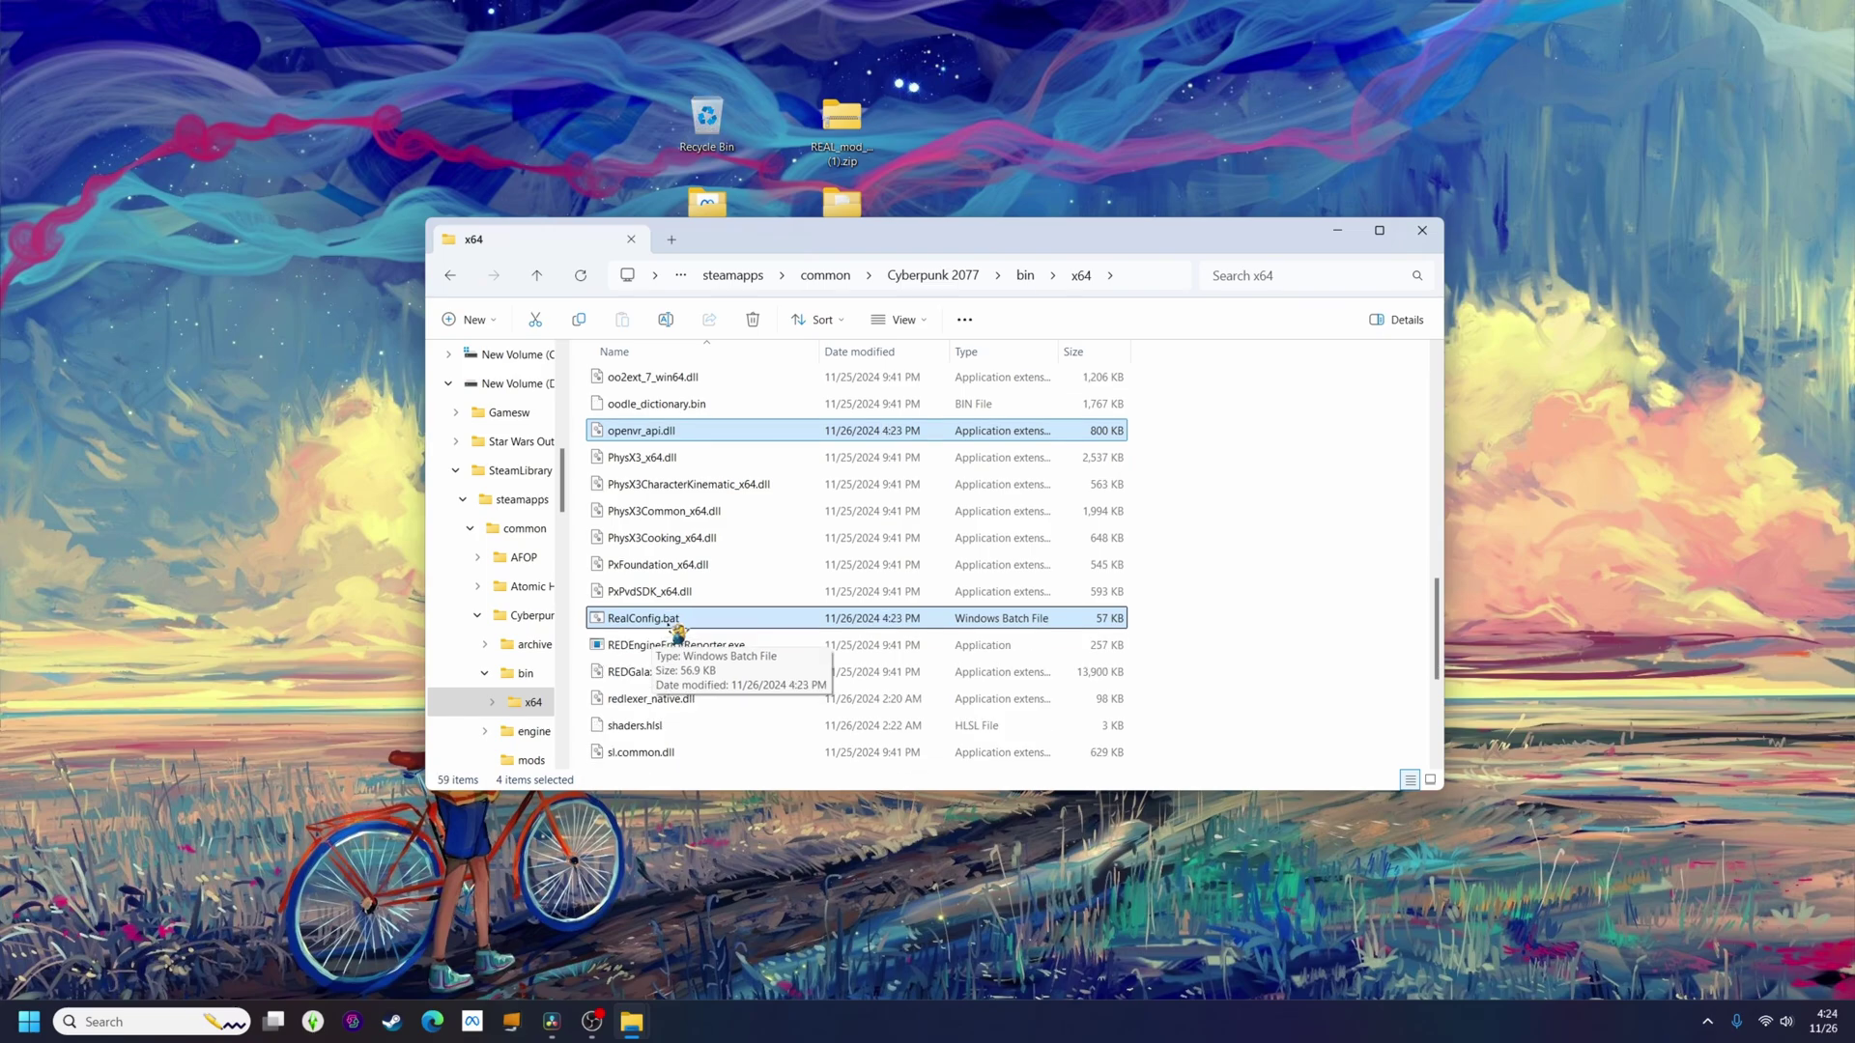
# Run RealConfig.bat past the SmartScreen warning and close its console once finished
pyautogui.doubleClick(671, 620)
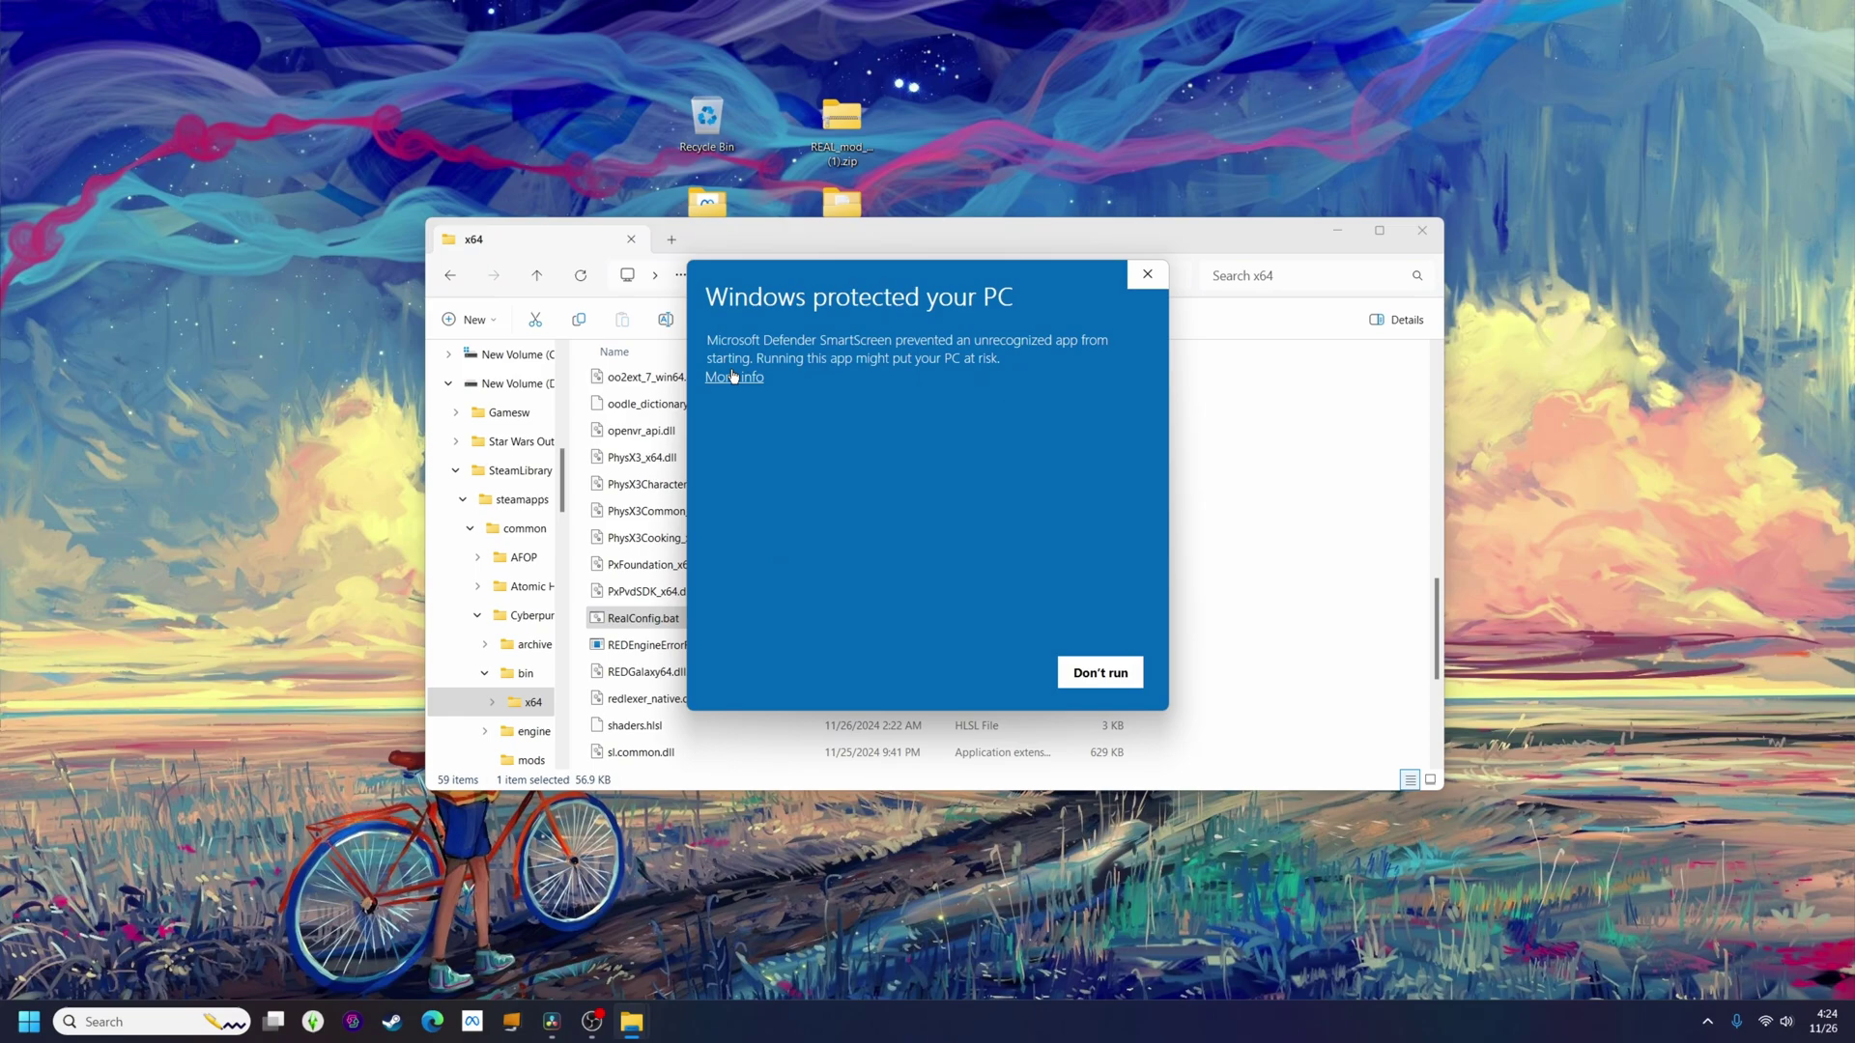
pyautogui.click(733, 376)
pyautogui.click(740, 378)
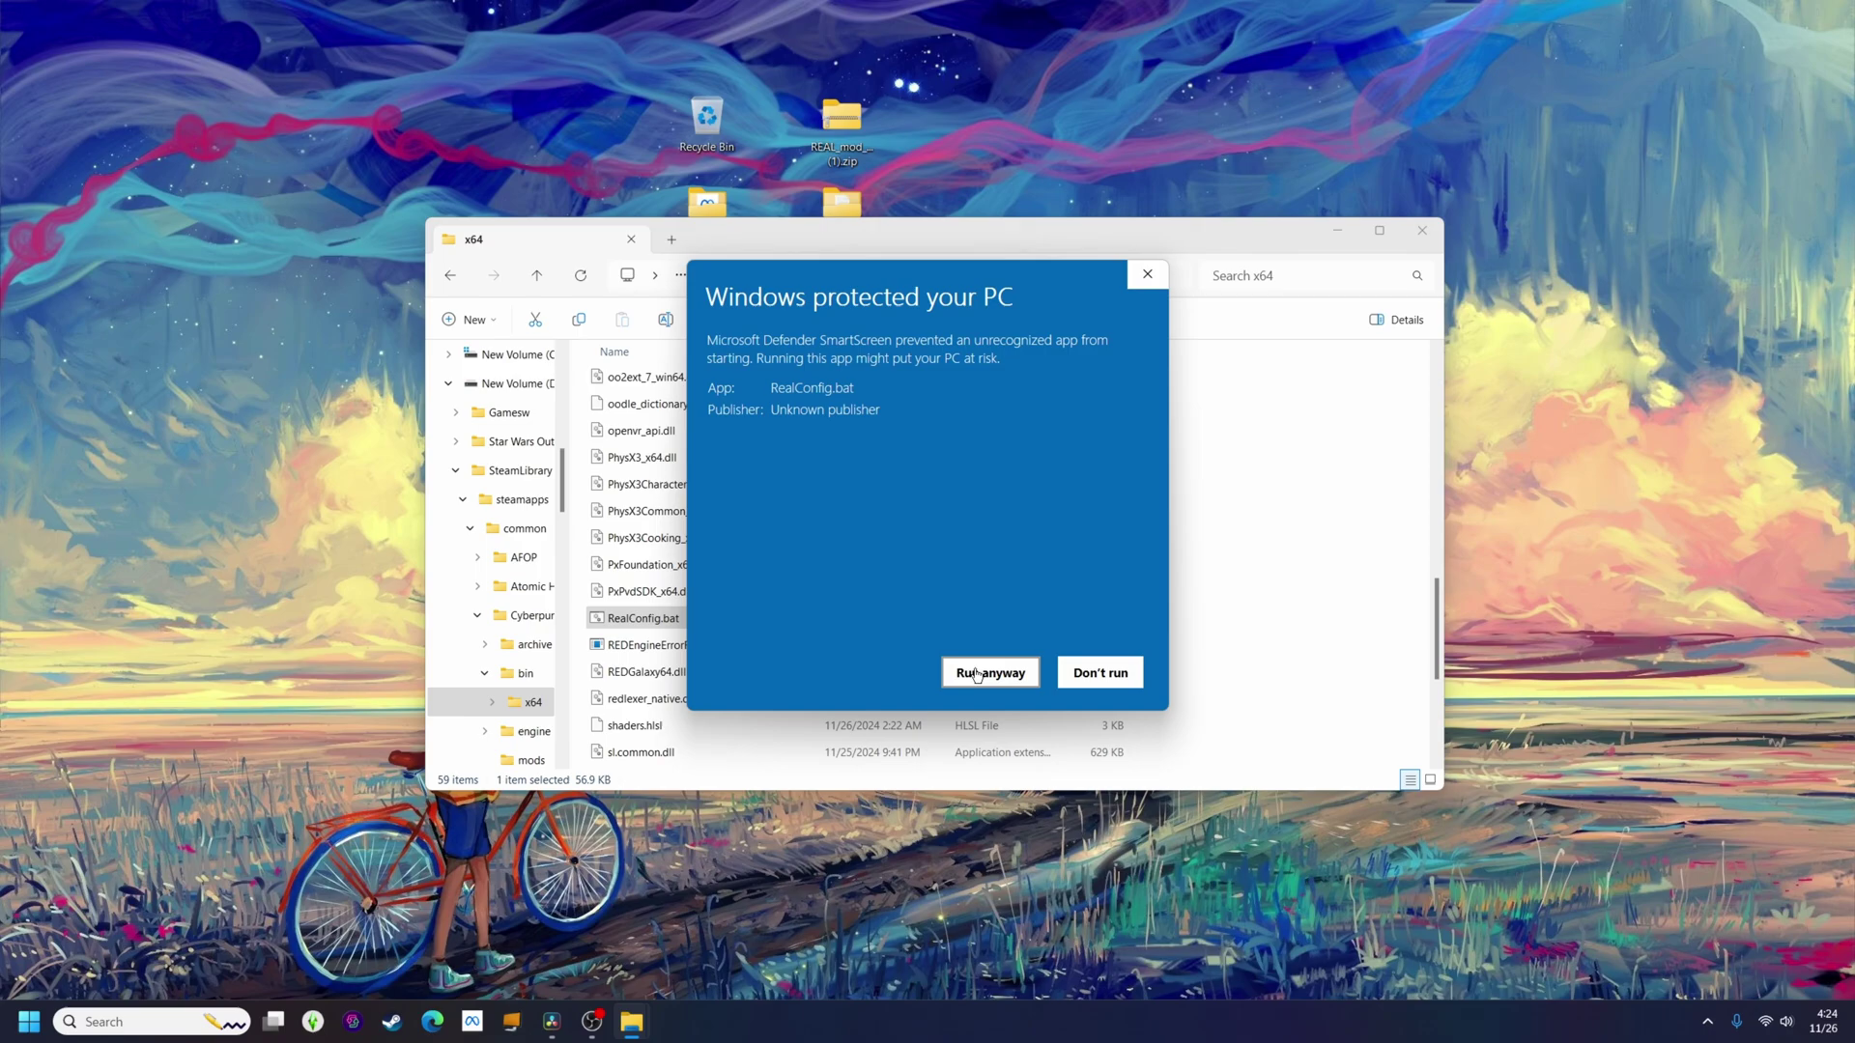
pyautogui.click(977, 674)
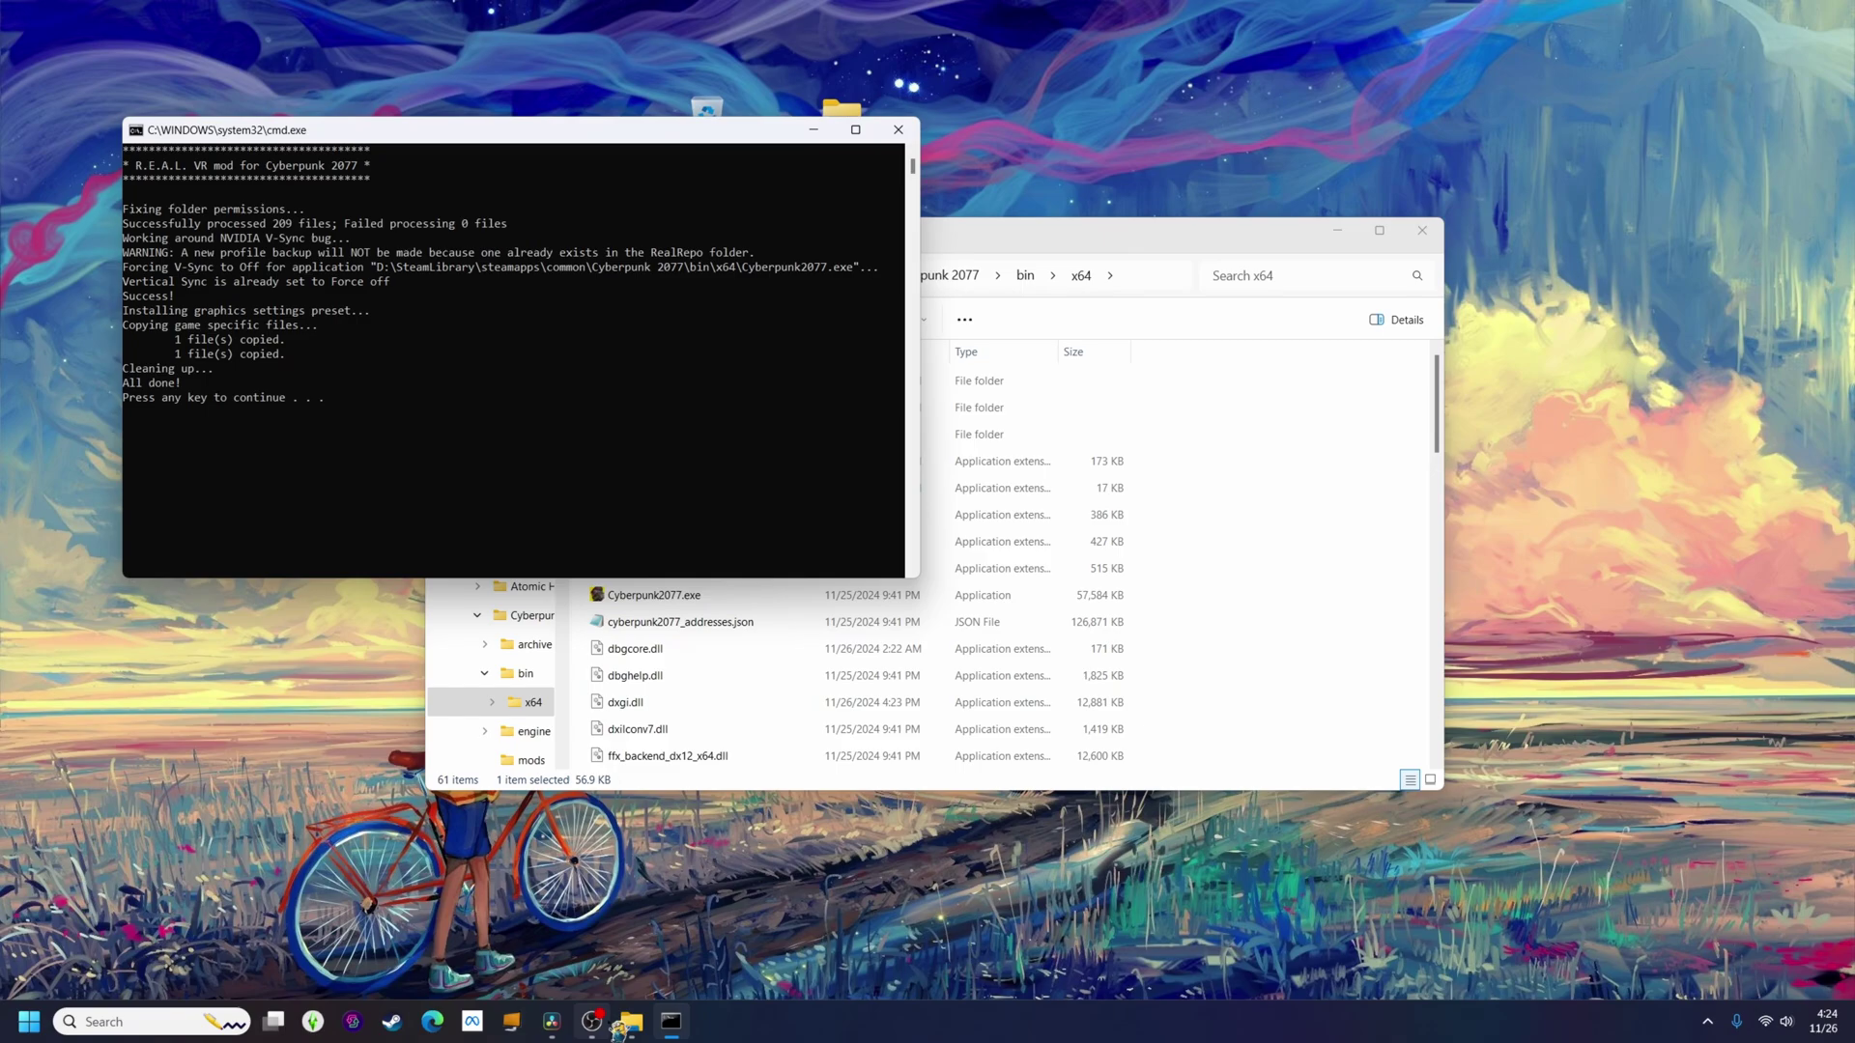
pyautogui.press('Return')
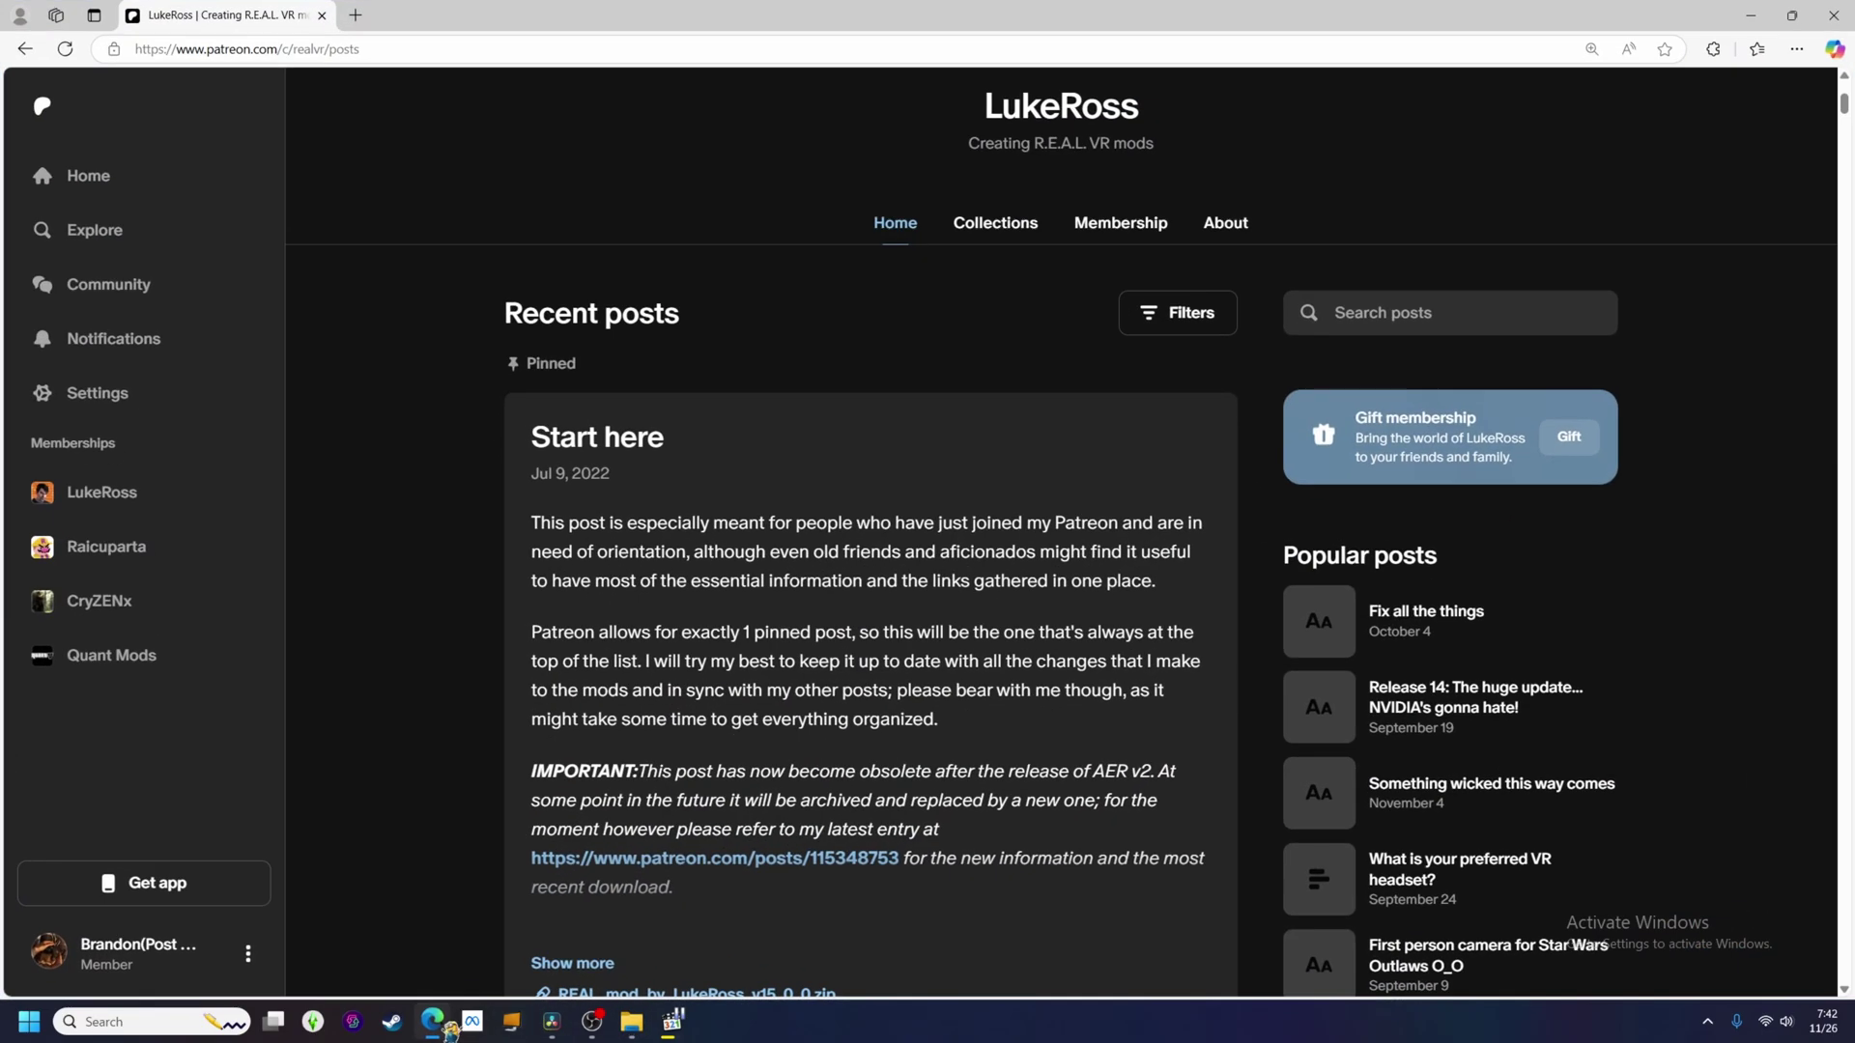
# Back on the Patreon page, search the creator's posts for 'hogwarts'
pyautogui.click(432, 1021)
pyautogui.scroll(-1, 480, 745)
pyautogui.click(1407, 230)
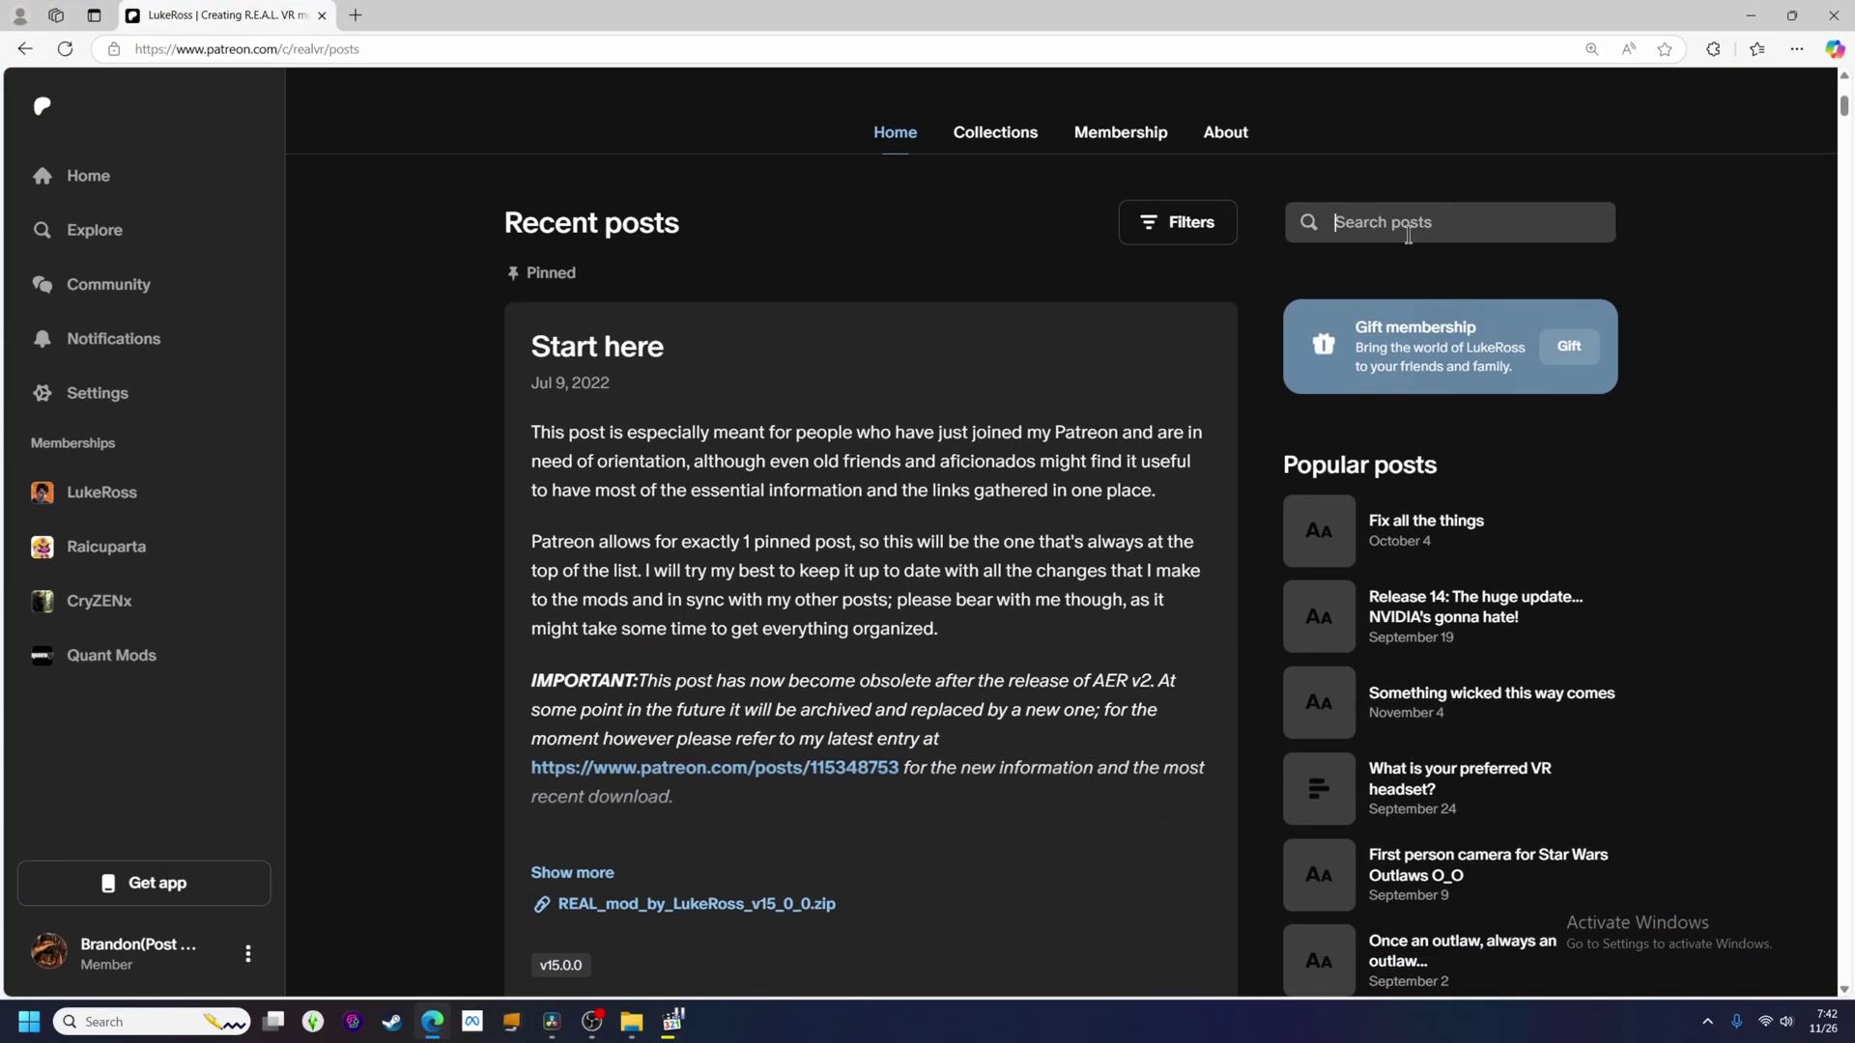
pyautogui.write('hogwarts')
pyautogui.press('Return')
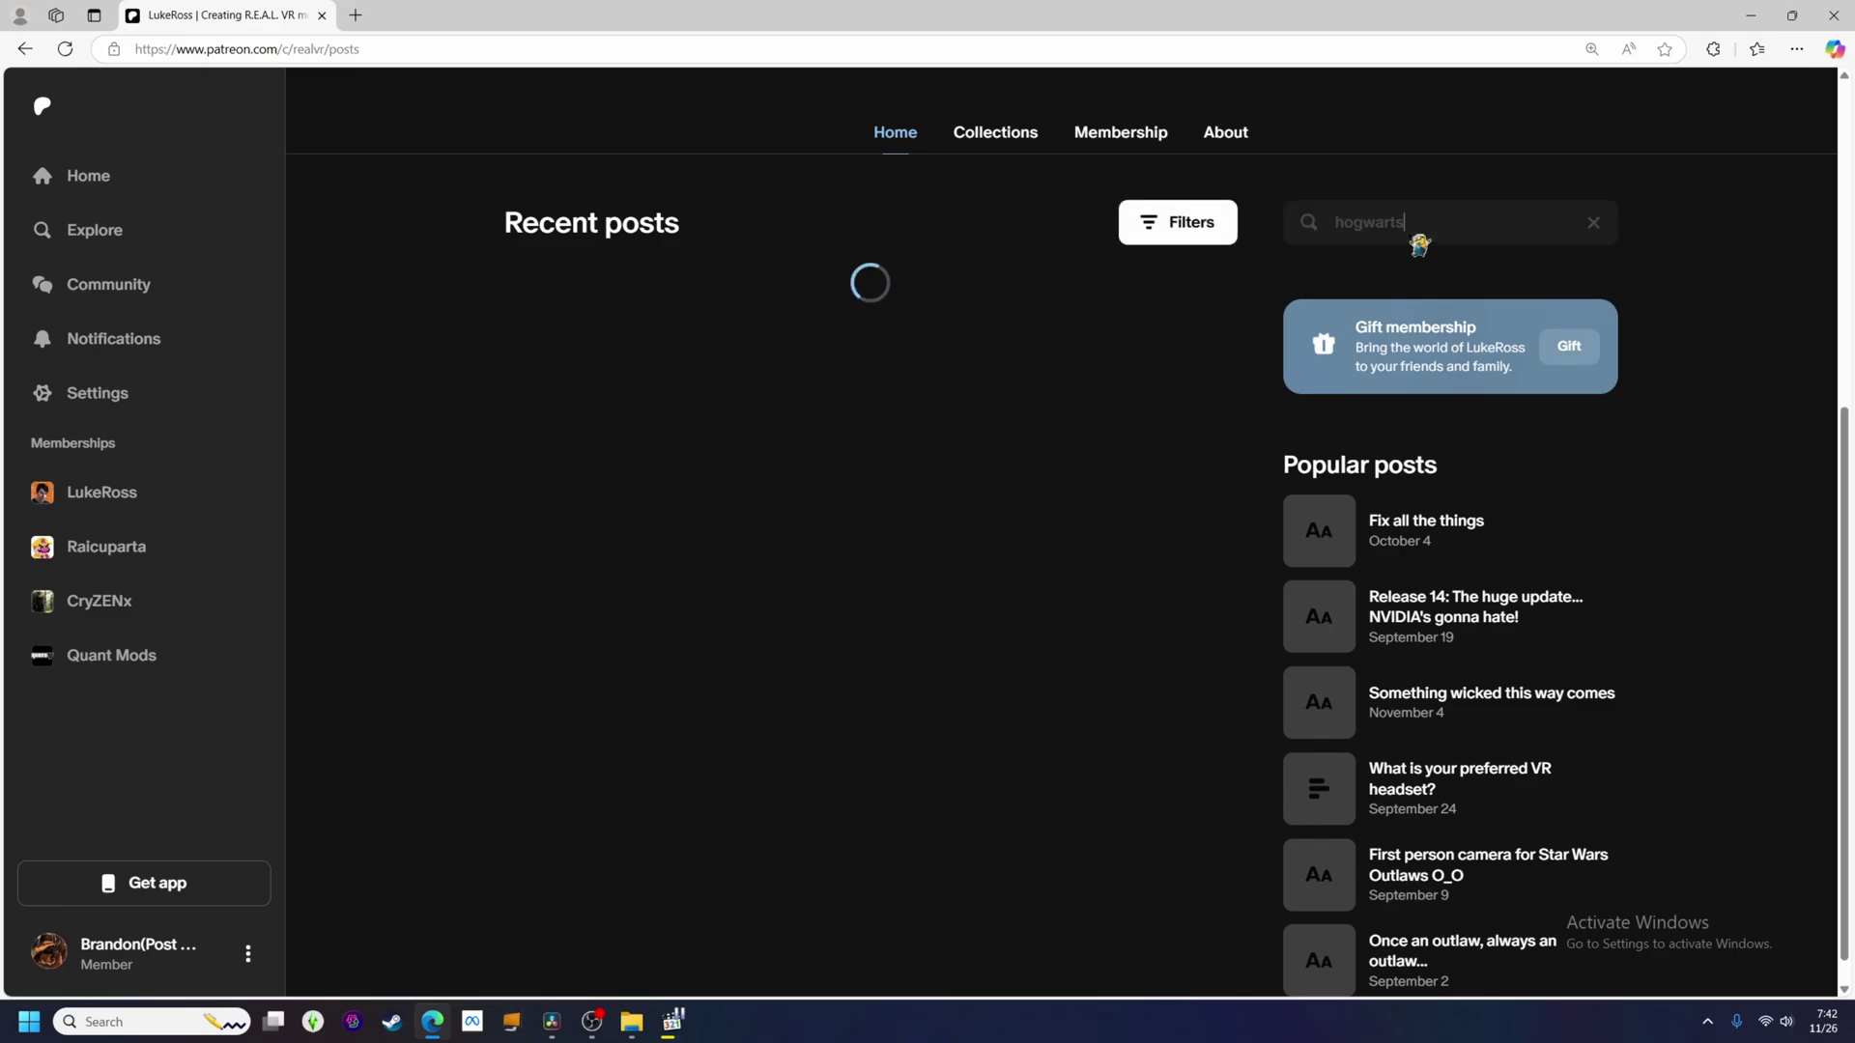
# Expand the Hogwarts Legacy?!? post and mark its Phoenix\Binaries\Win64 install path
pyautogui.scroll(-20, 473, 667)
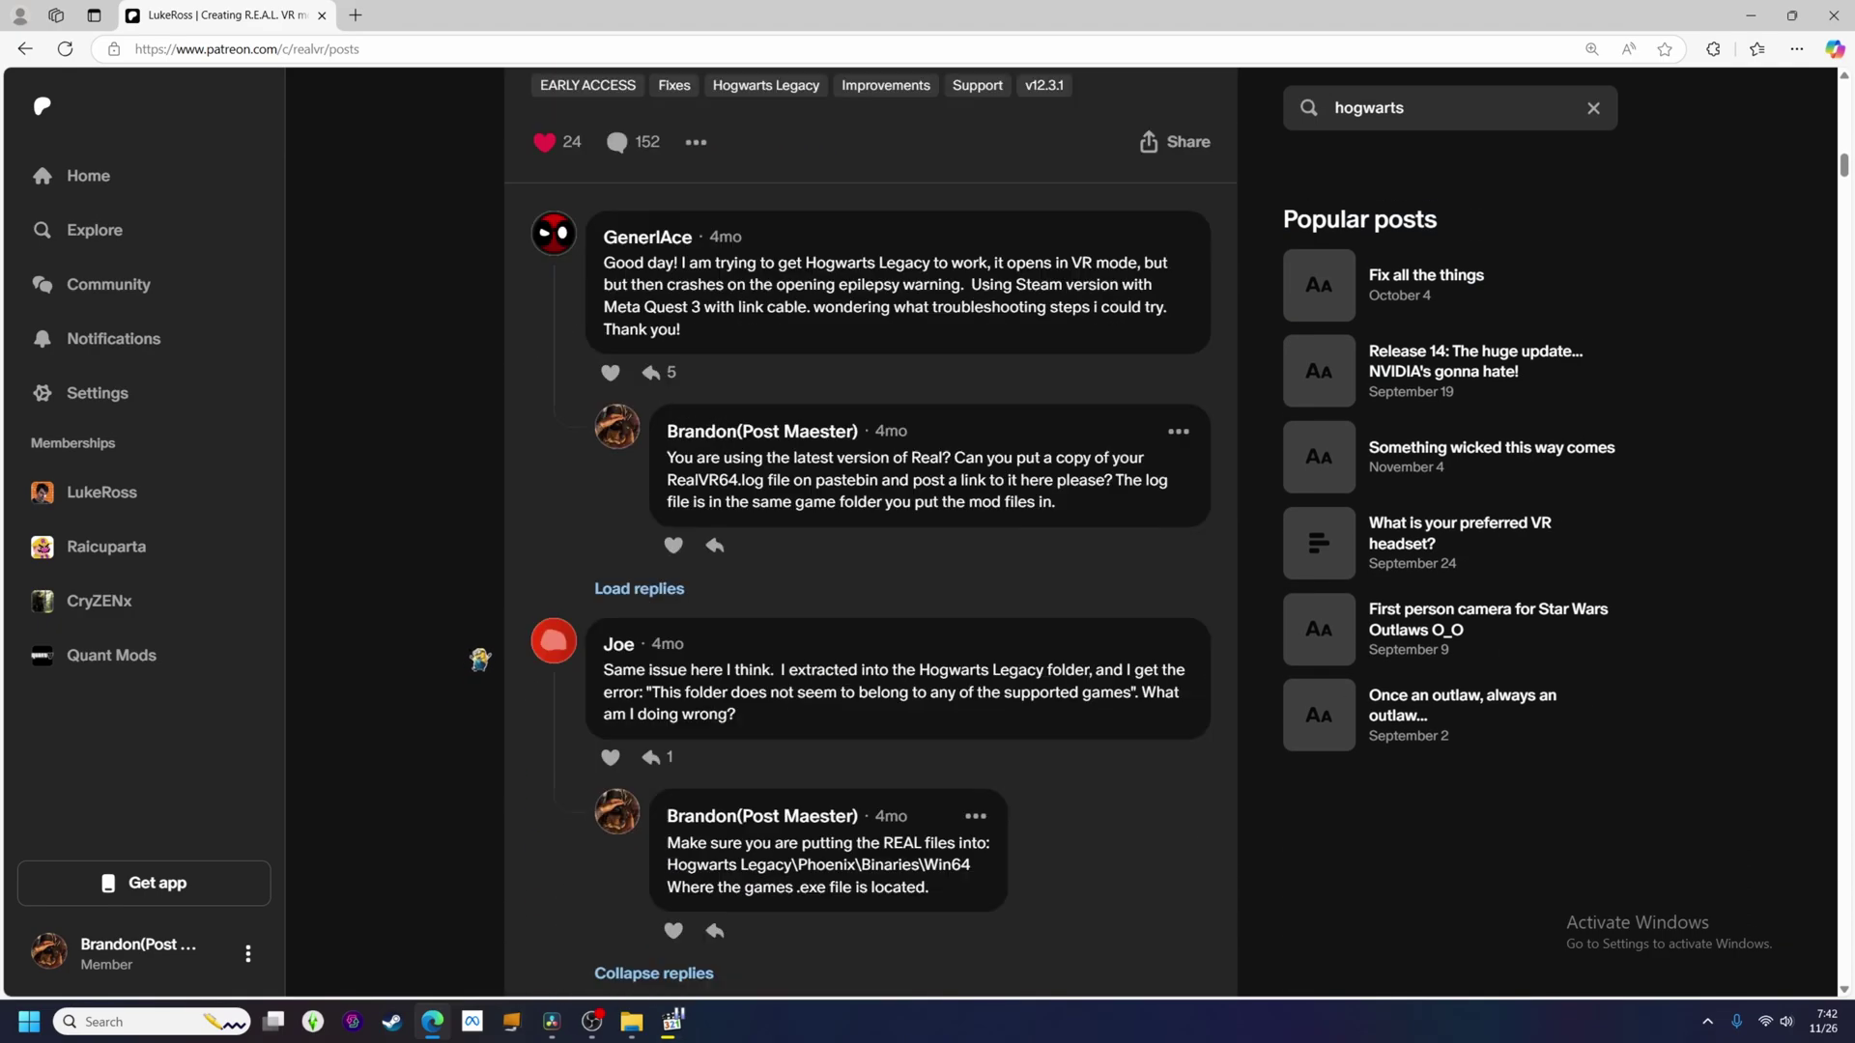
pyautogui.scroll(-15, 479, 659)
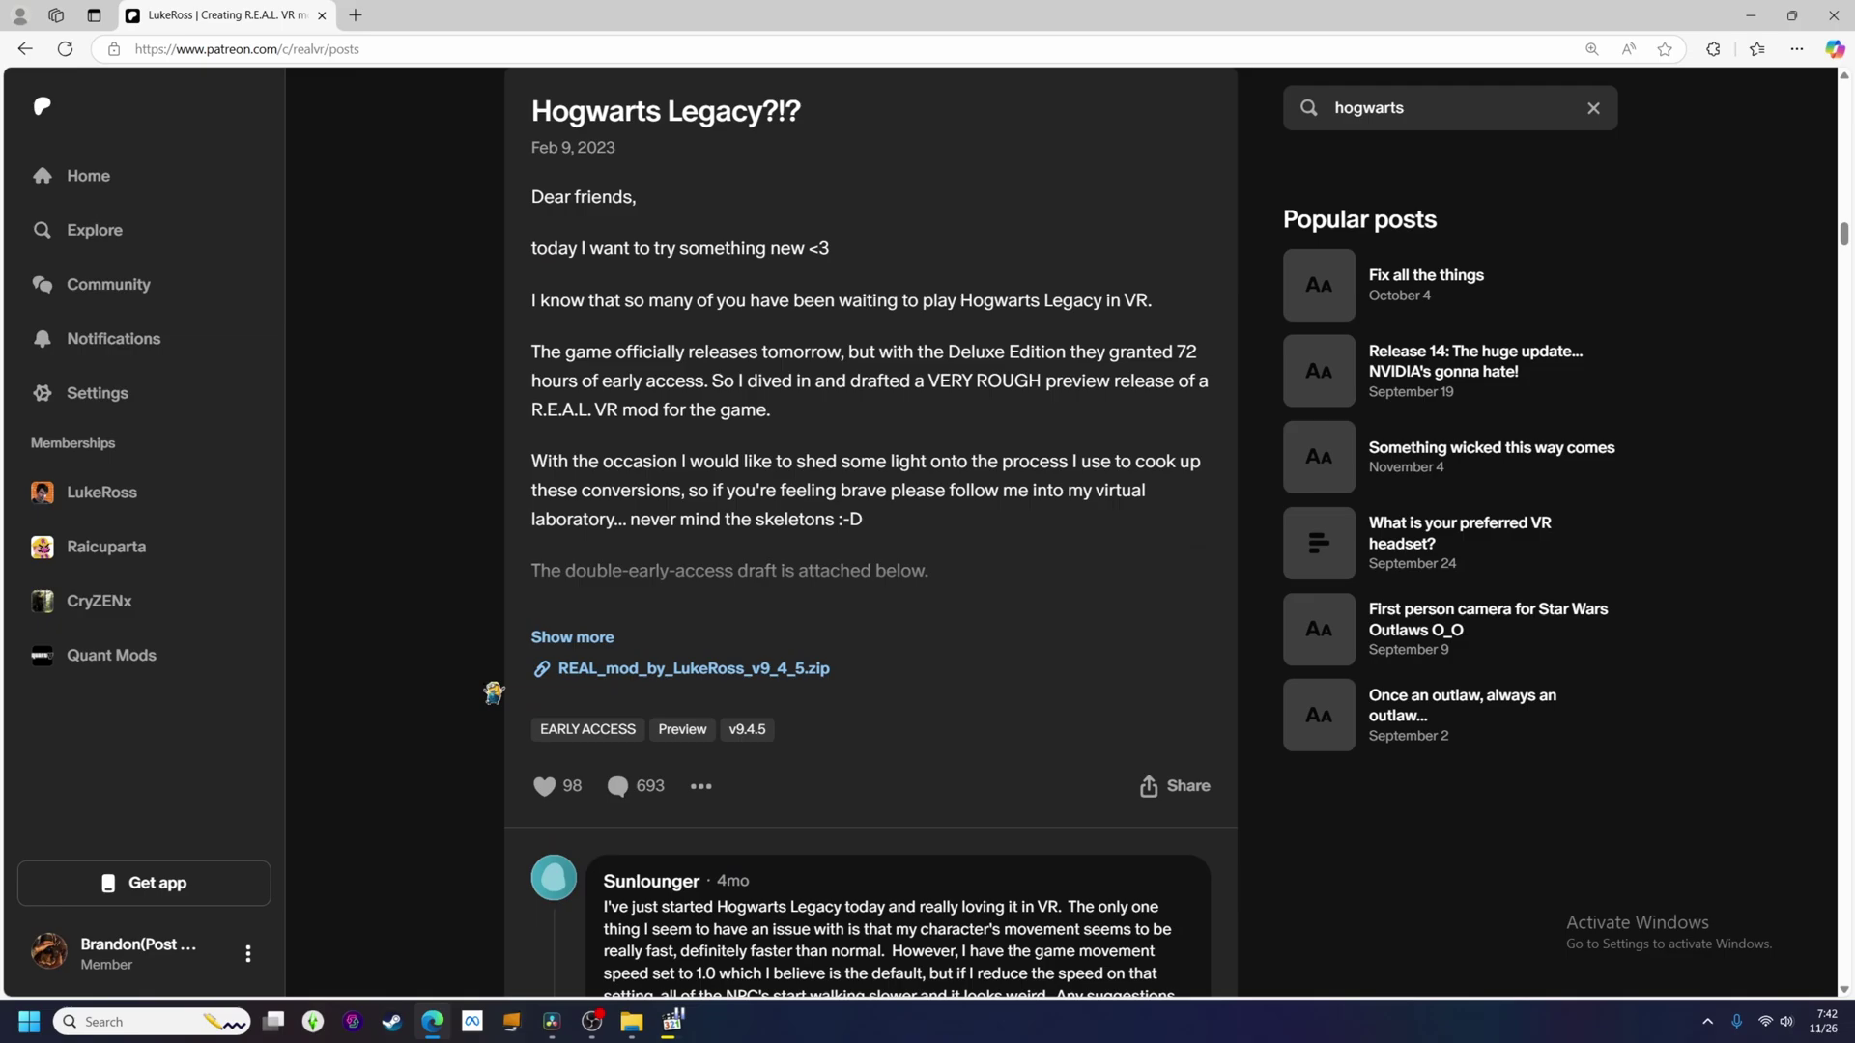
pyautogui.click(565, 638)
pyautogui.scroll(-1, 489, 673)
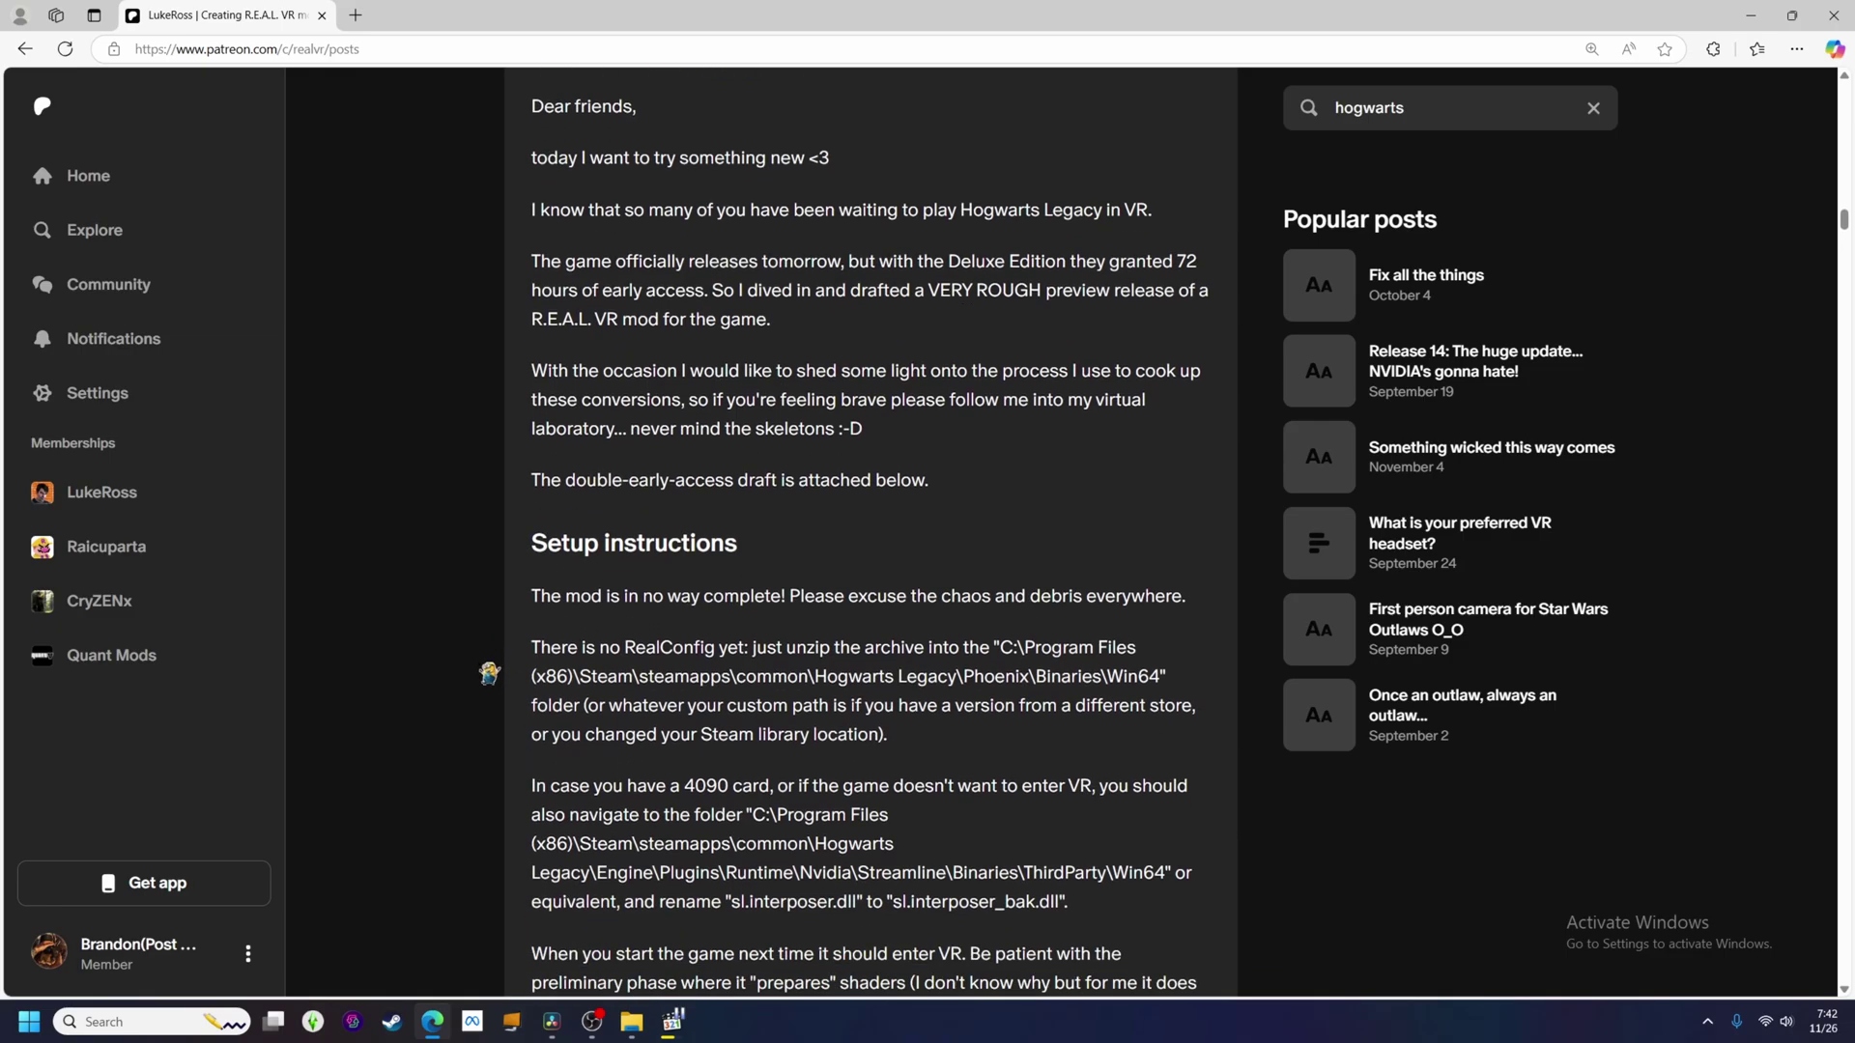
pyautogui.moveTo(999, 647); pyautogui.dragTo(1159, 678)
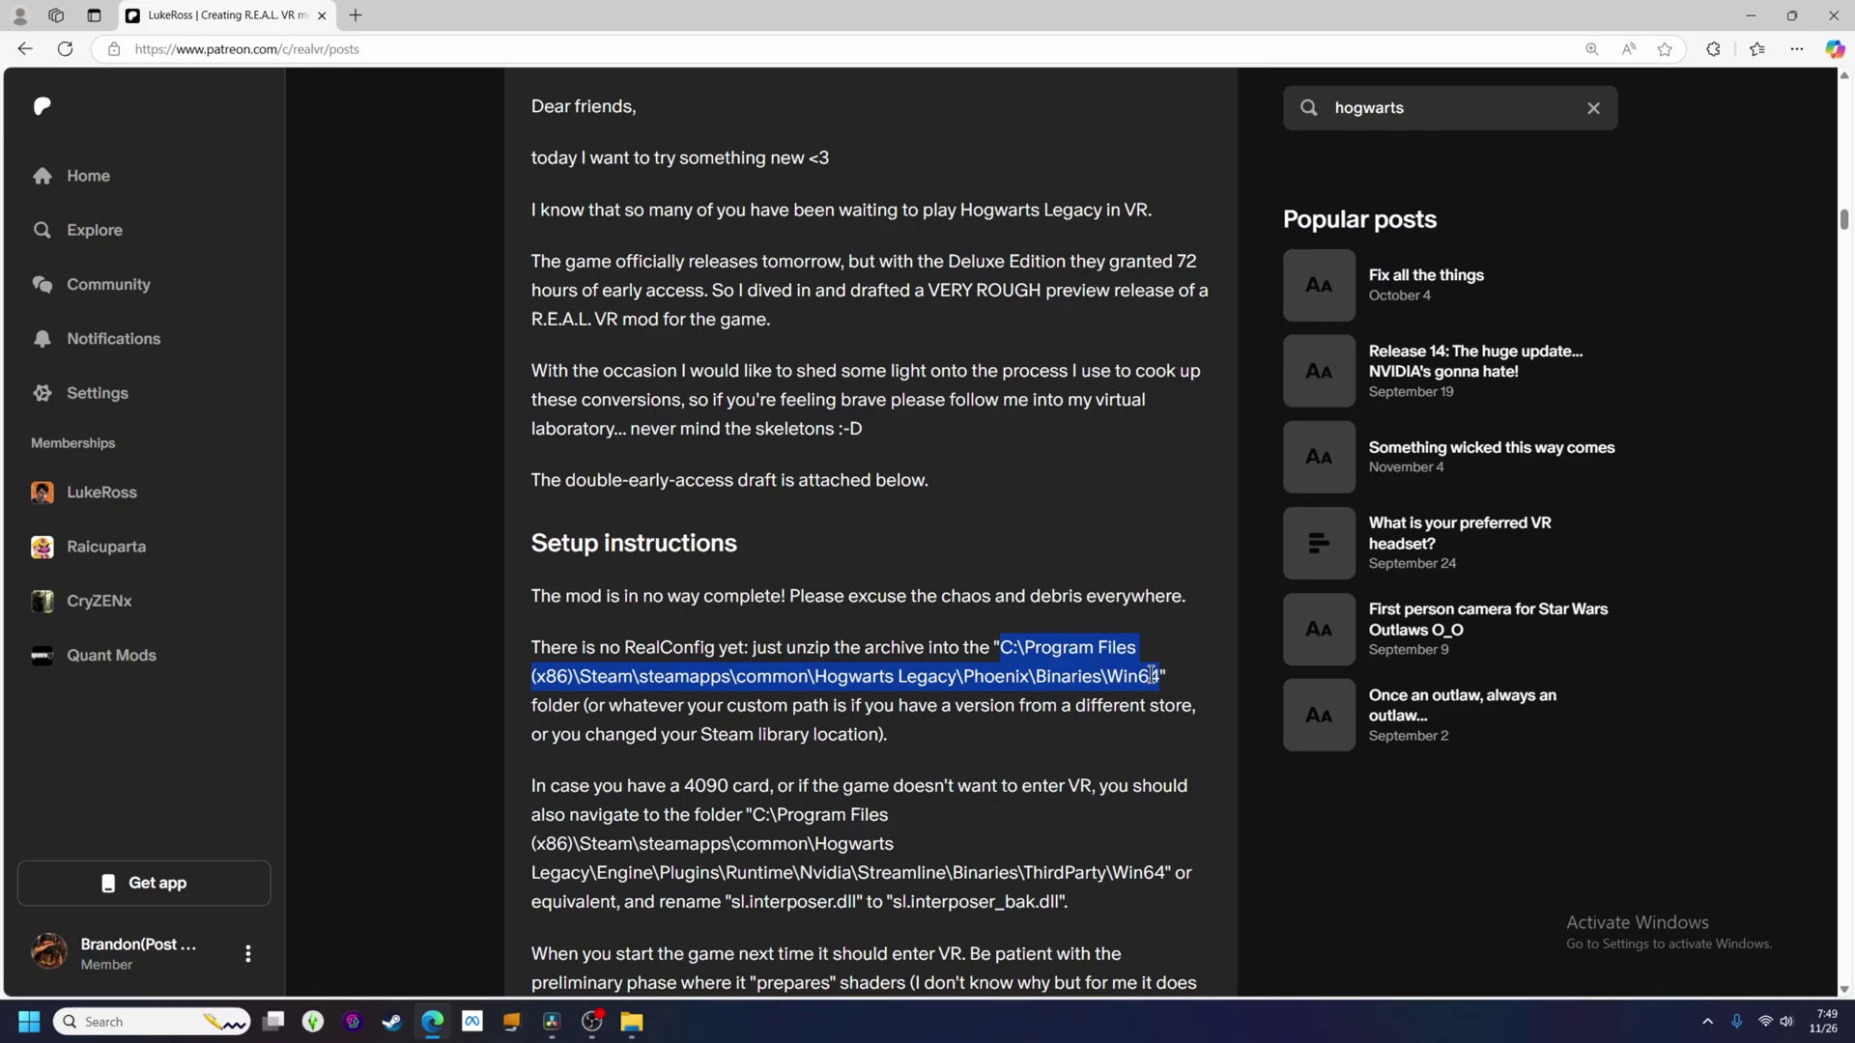
# From the desktop Main folder, open D:\SteamLibrary\steamapps\common
pyautogui.click(1750, 14)
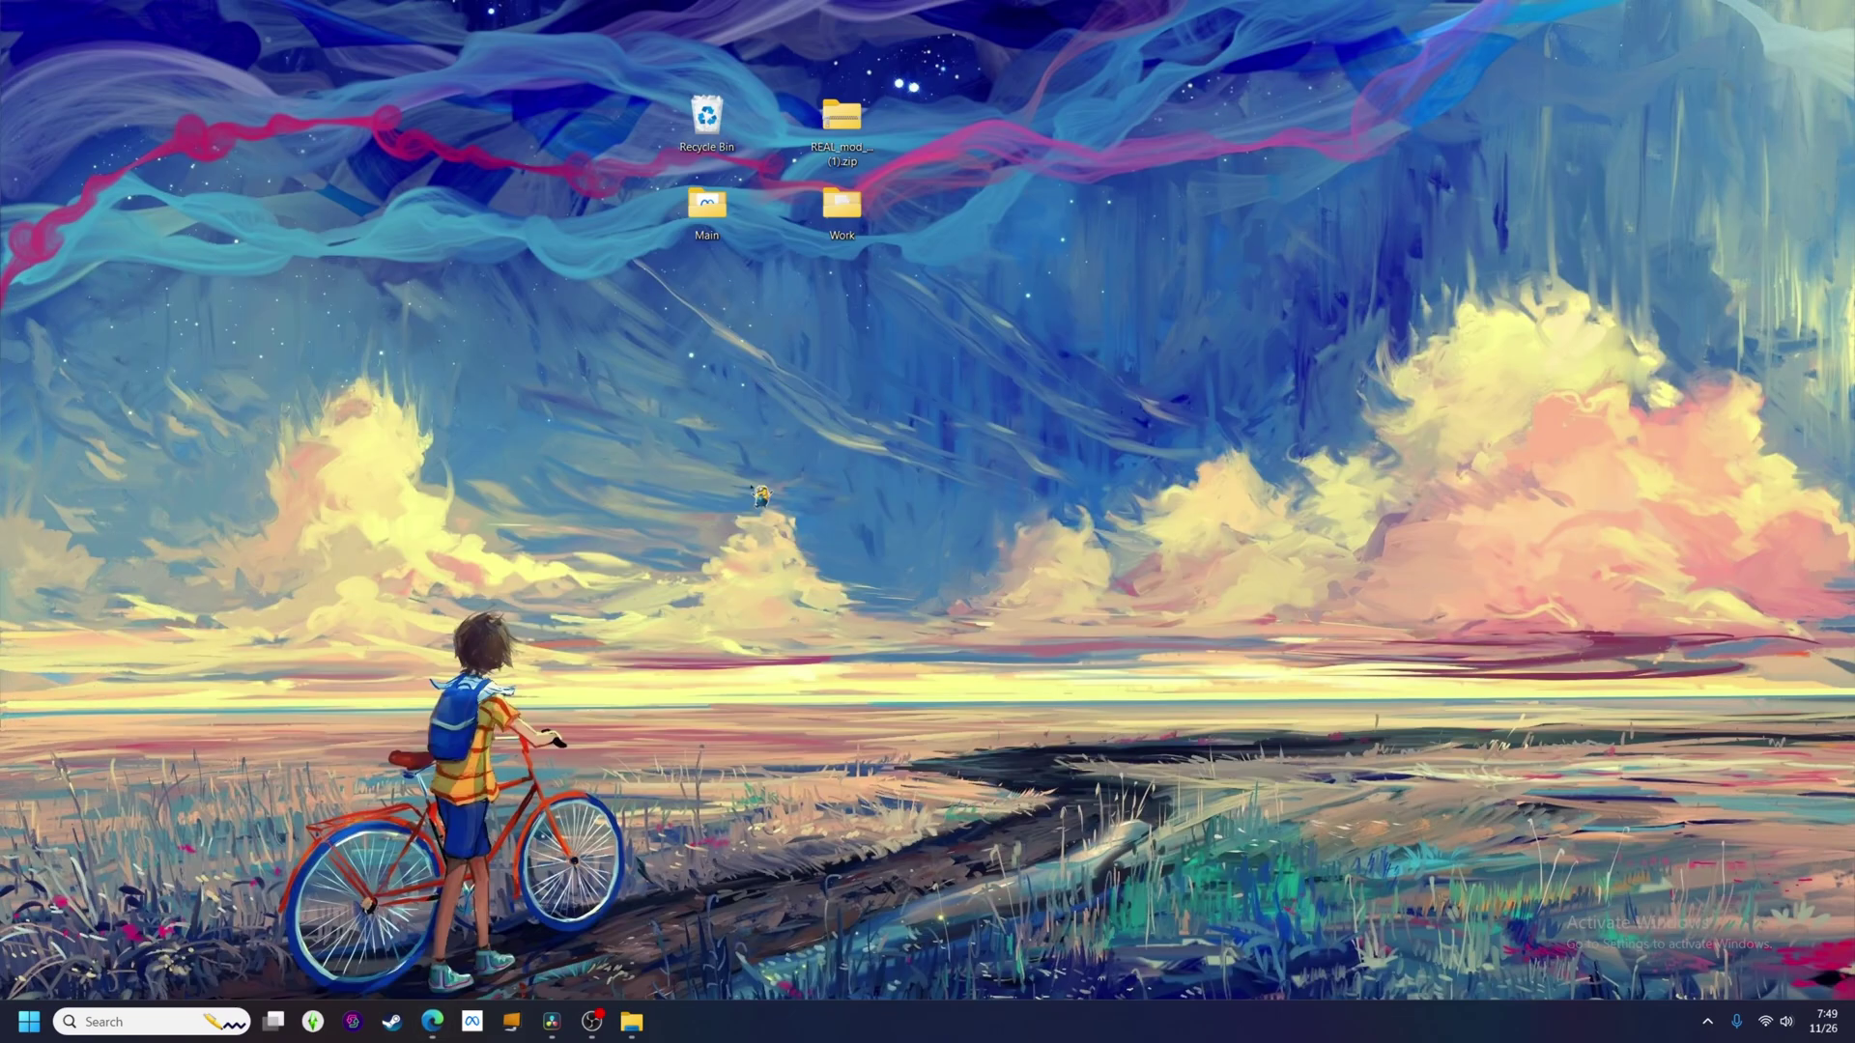
pyautogui.doubleClick(726, 227)
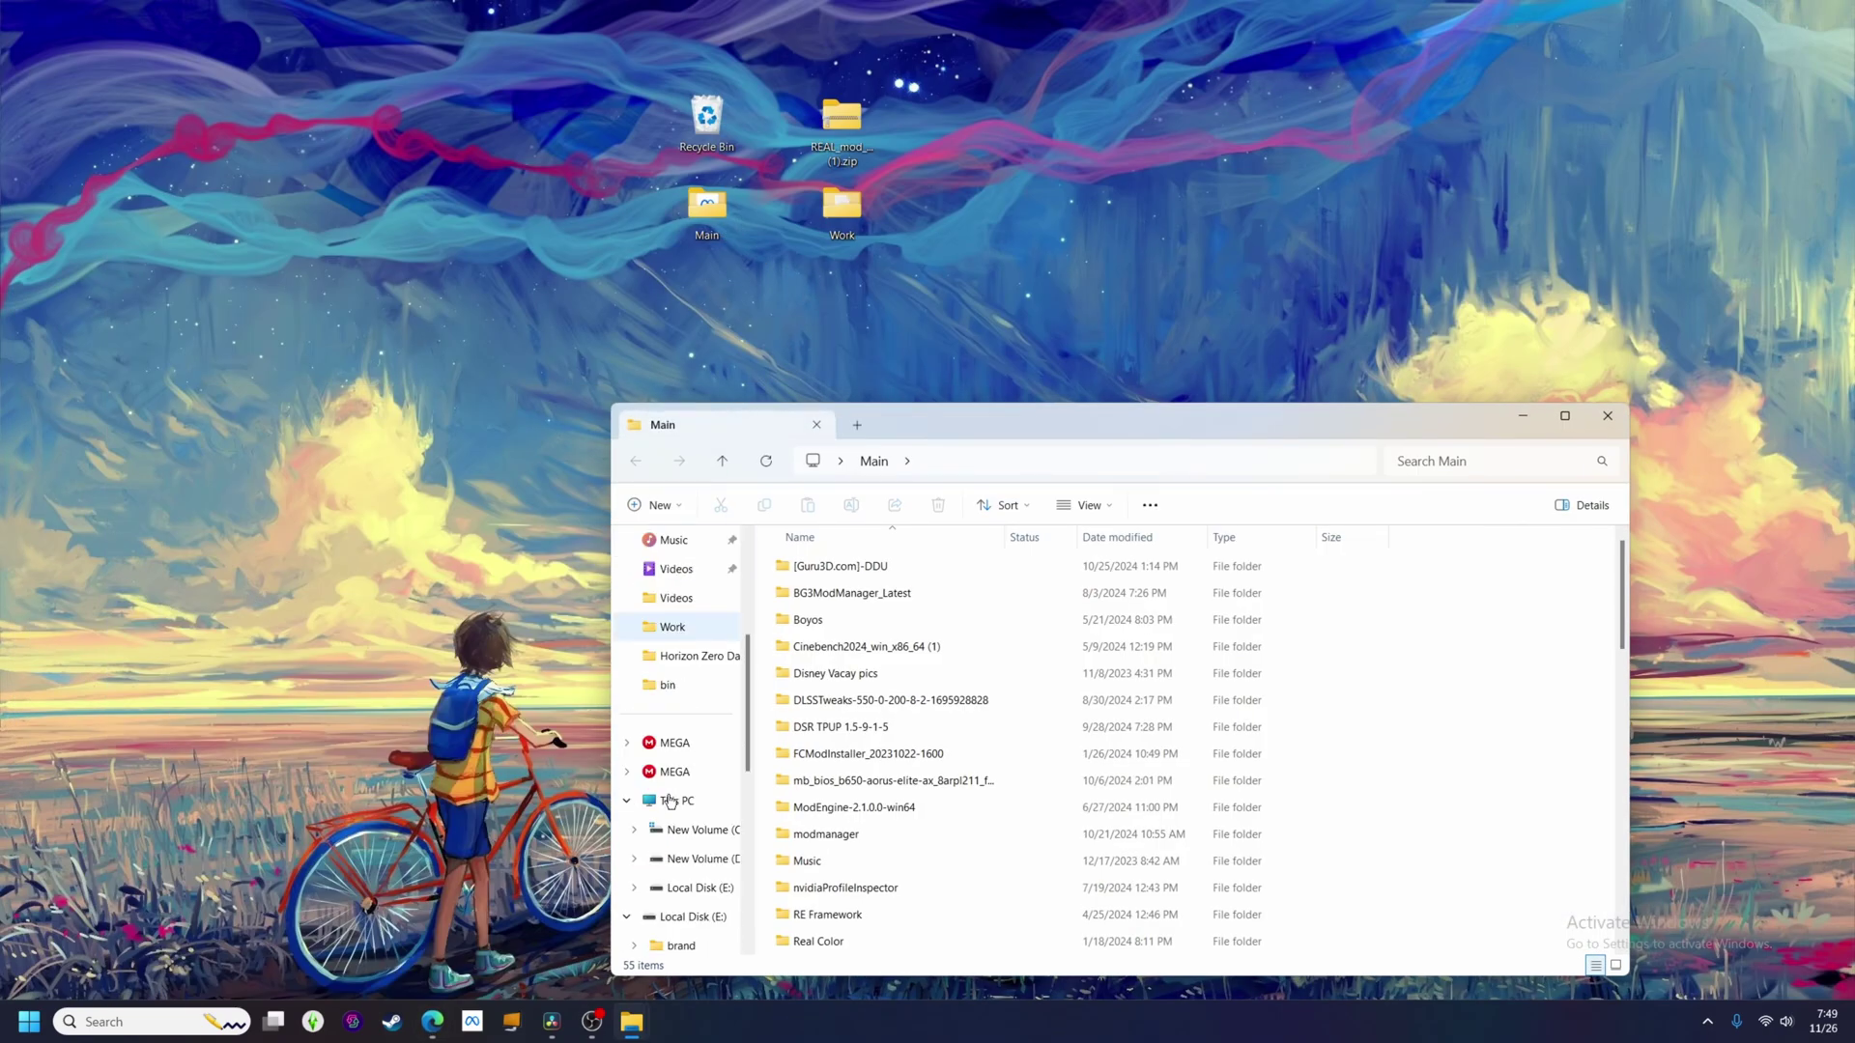
pyautogui.click(697, 859)
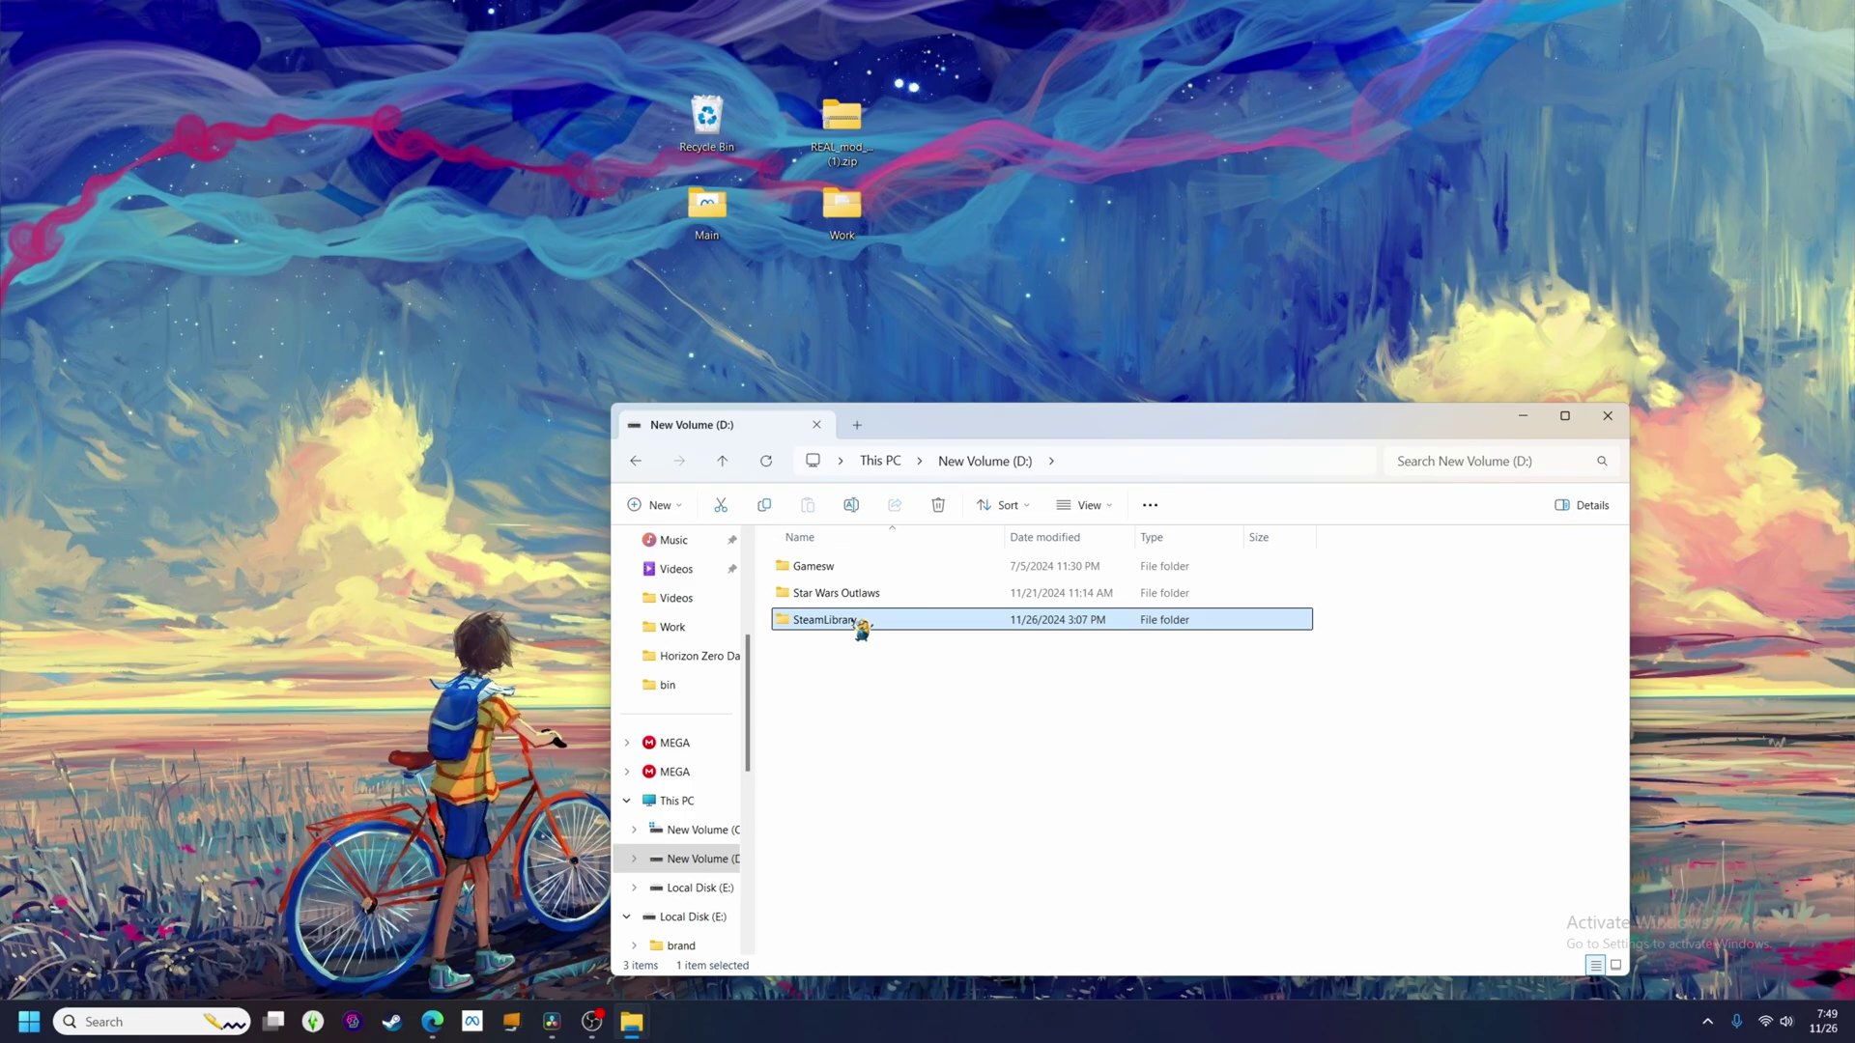
pyautogui.doubleClick(856, 623)
pyautogui.doubleClick(857, 623)
pyautogui.doubleClick(850, 568)
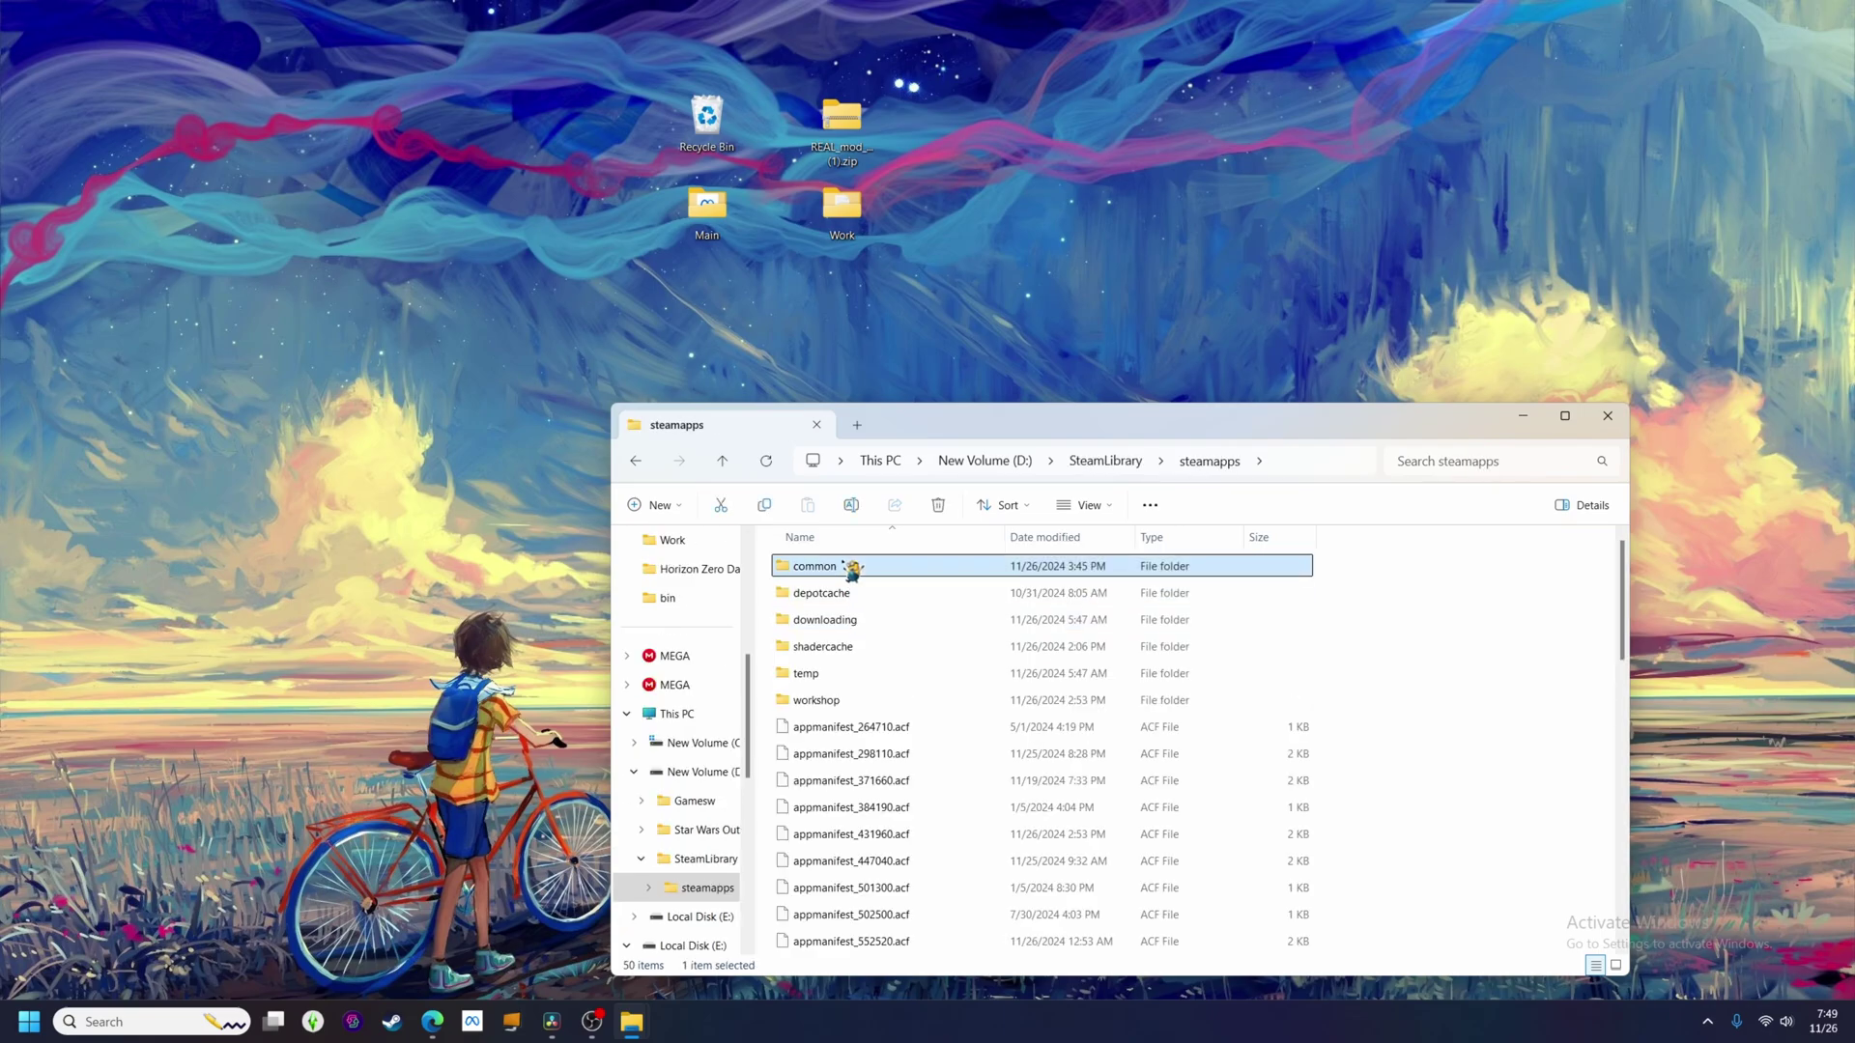
# Open the Hogwarts Legacy\Phoenix\Binaries\Win64 folder
pyautogui.scroll(-1, 852, 649)
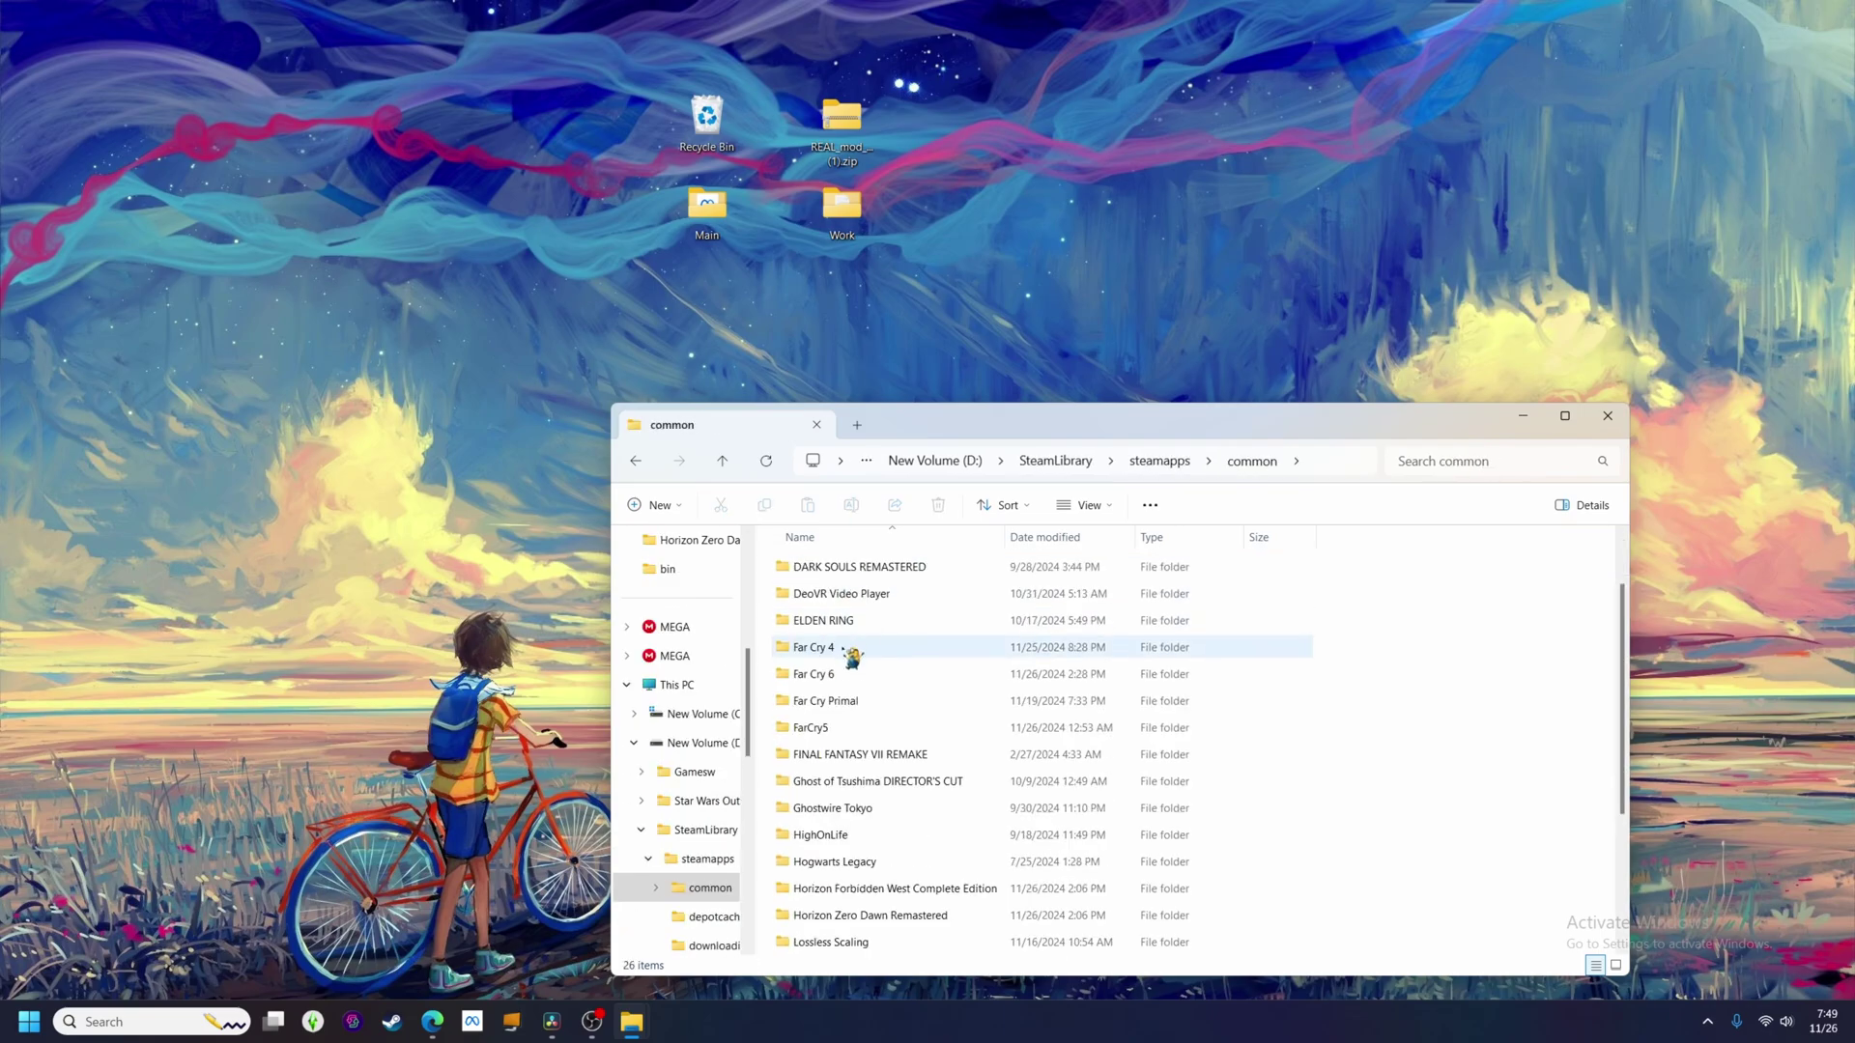
pyautogui.scroll(-1, 865, 925)
pyautogui.doubleClick(861, 783)
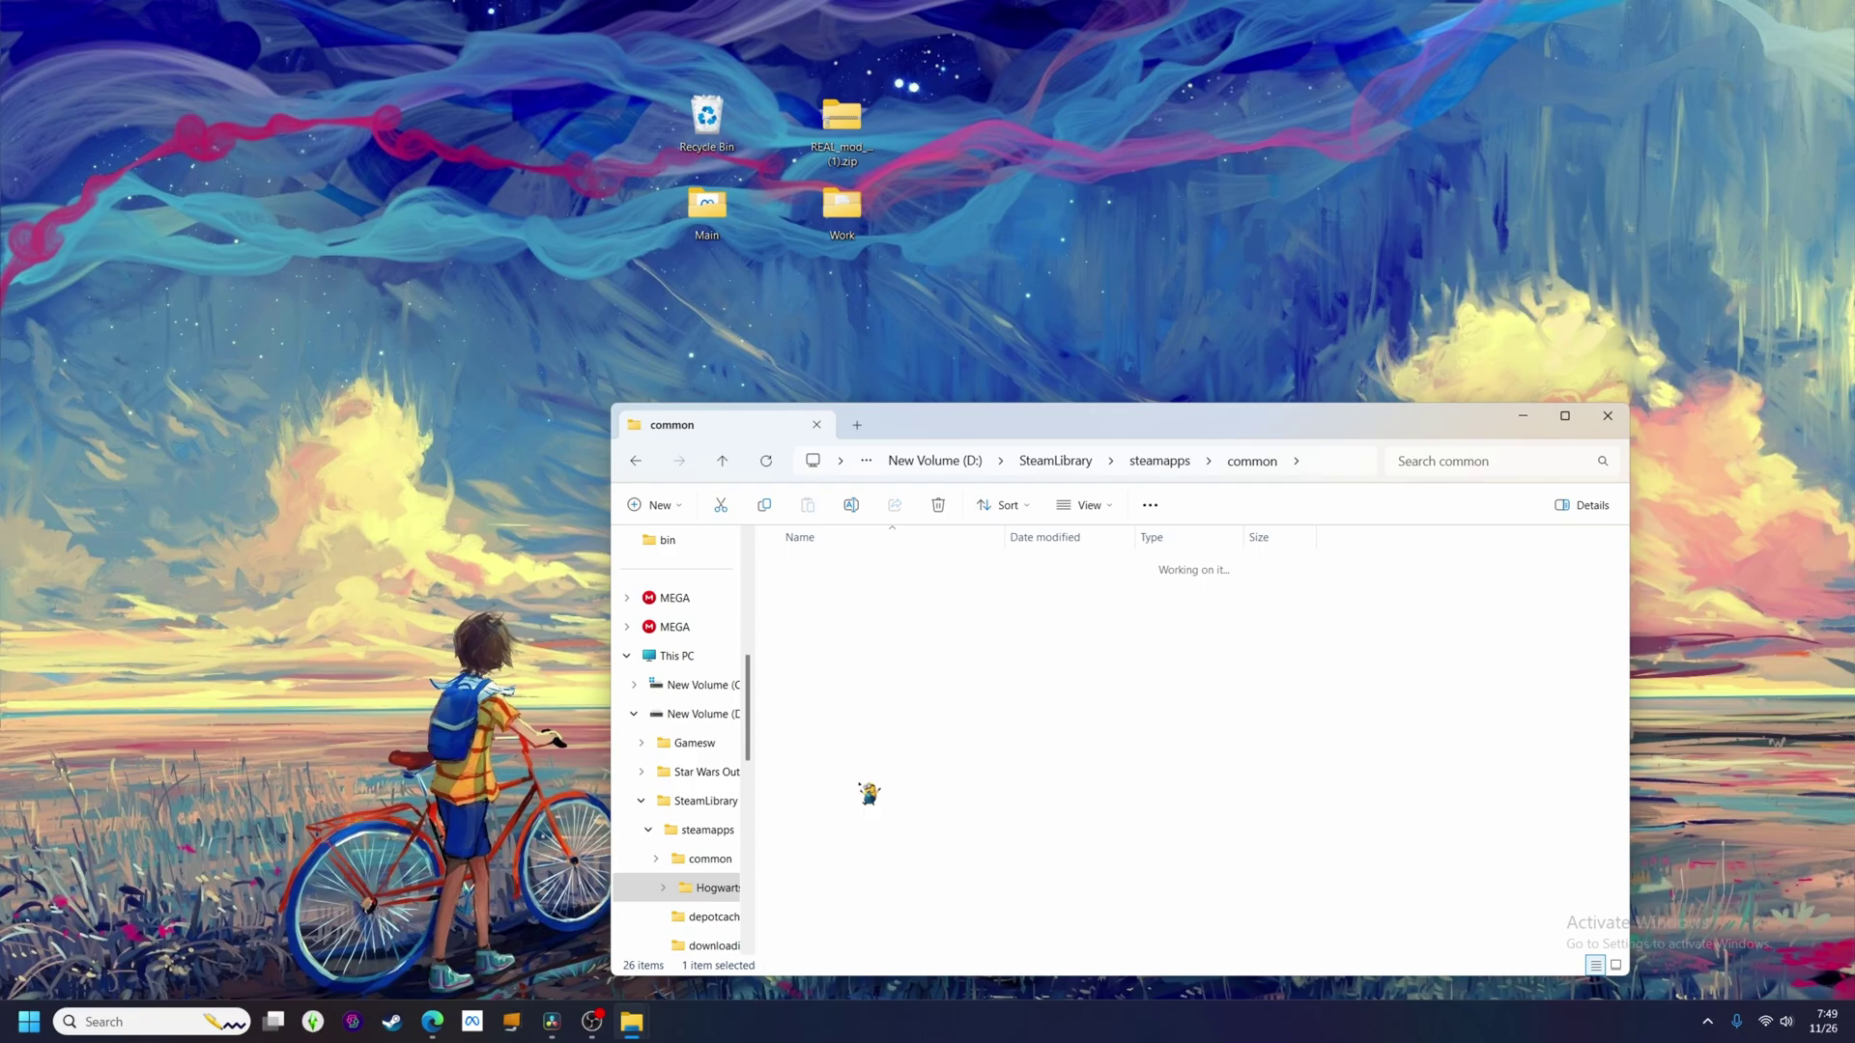
pyautogui.doubleClick(819, 593)
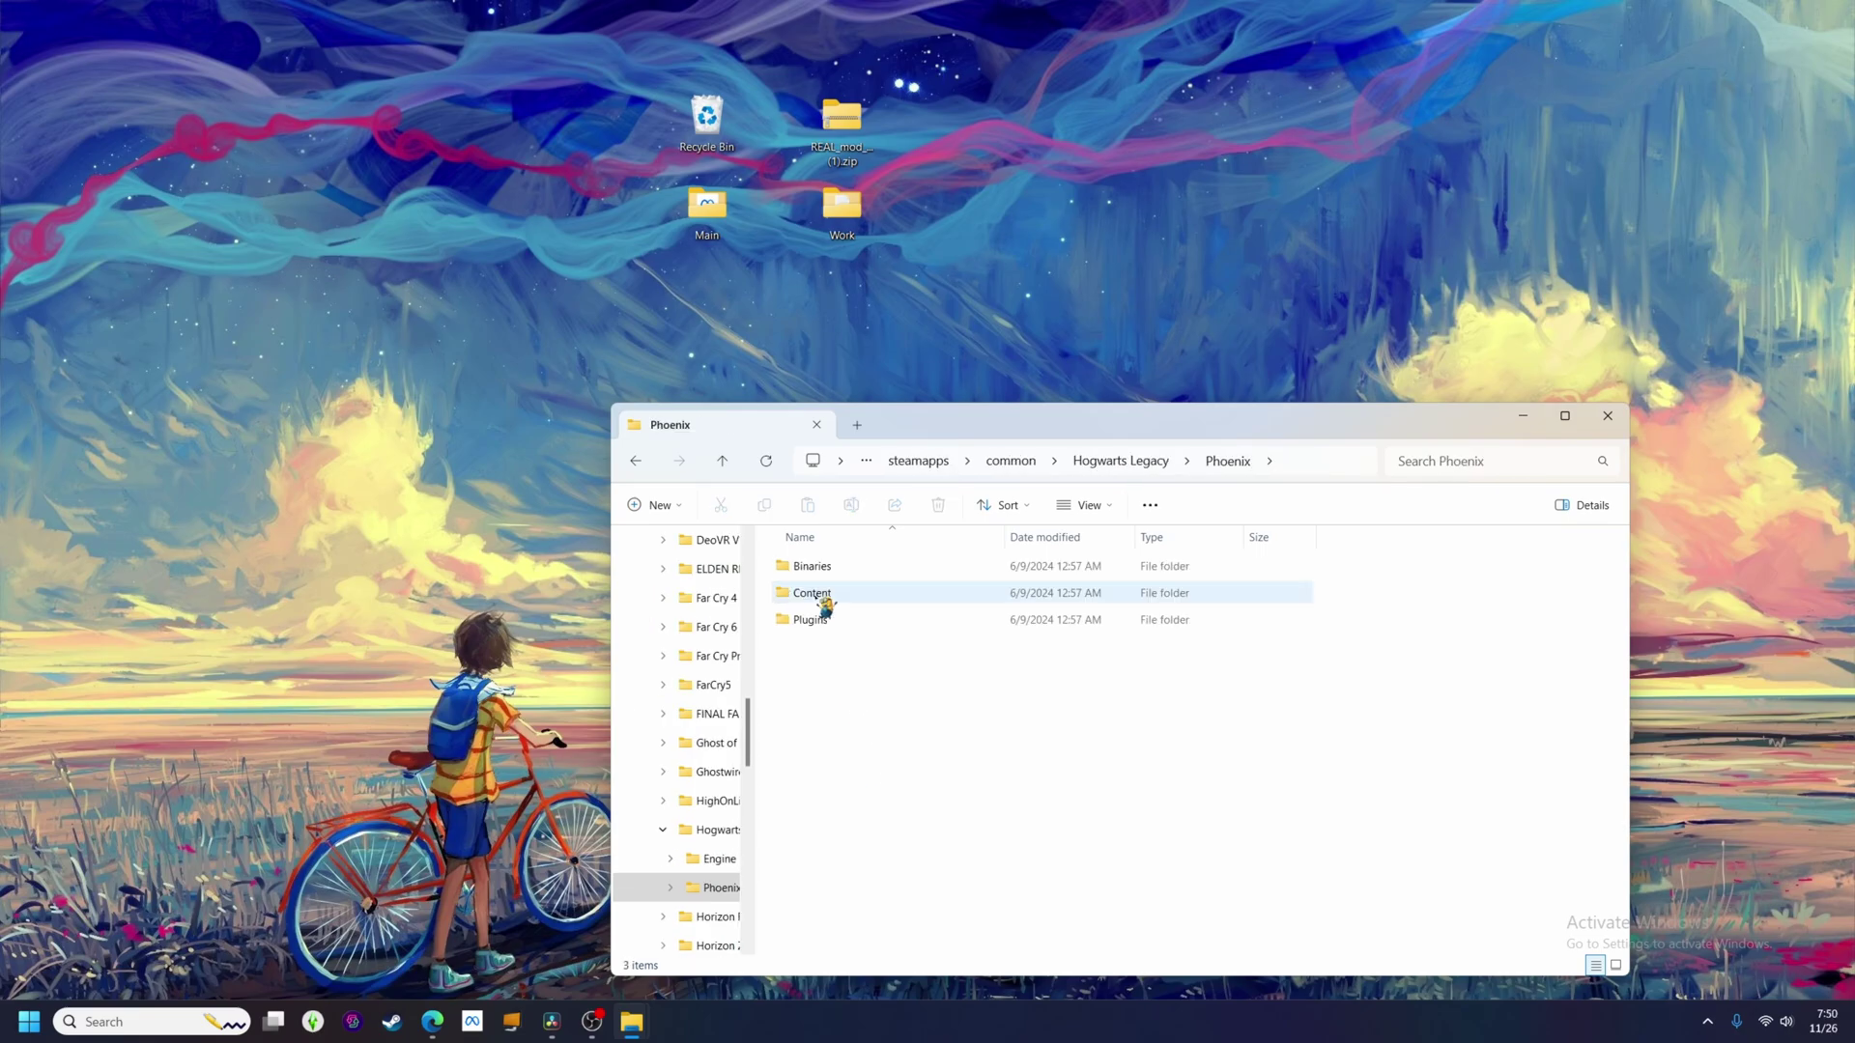
pyautogui.click(823, 566)
pyautogui.doubleClick(828, 570)
pyautogui.click(827, 570)
pyautogui.doubleClick(827, 570)
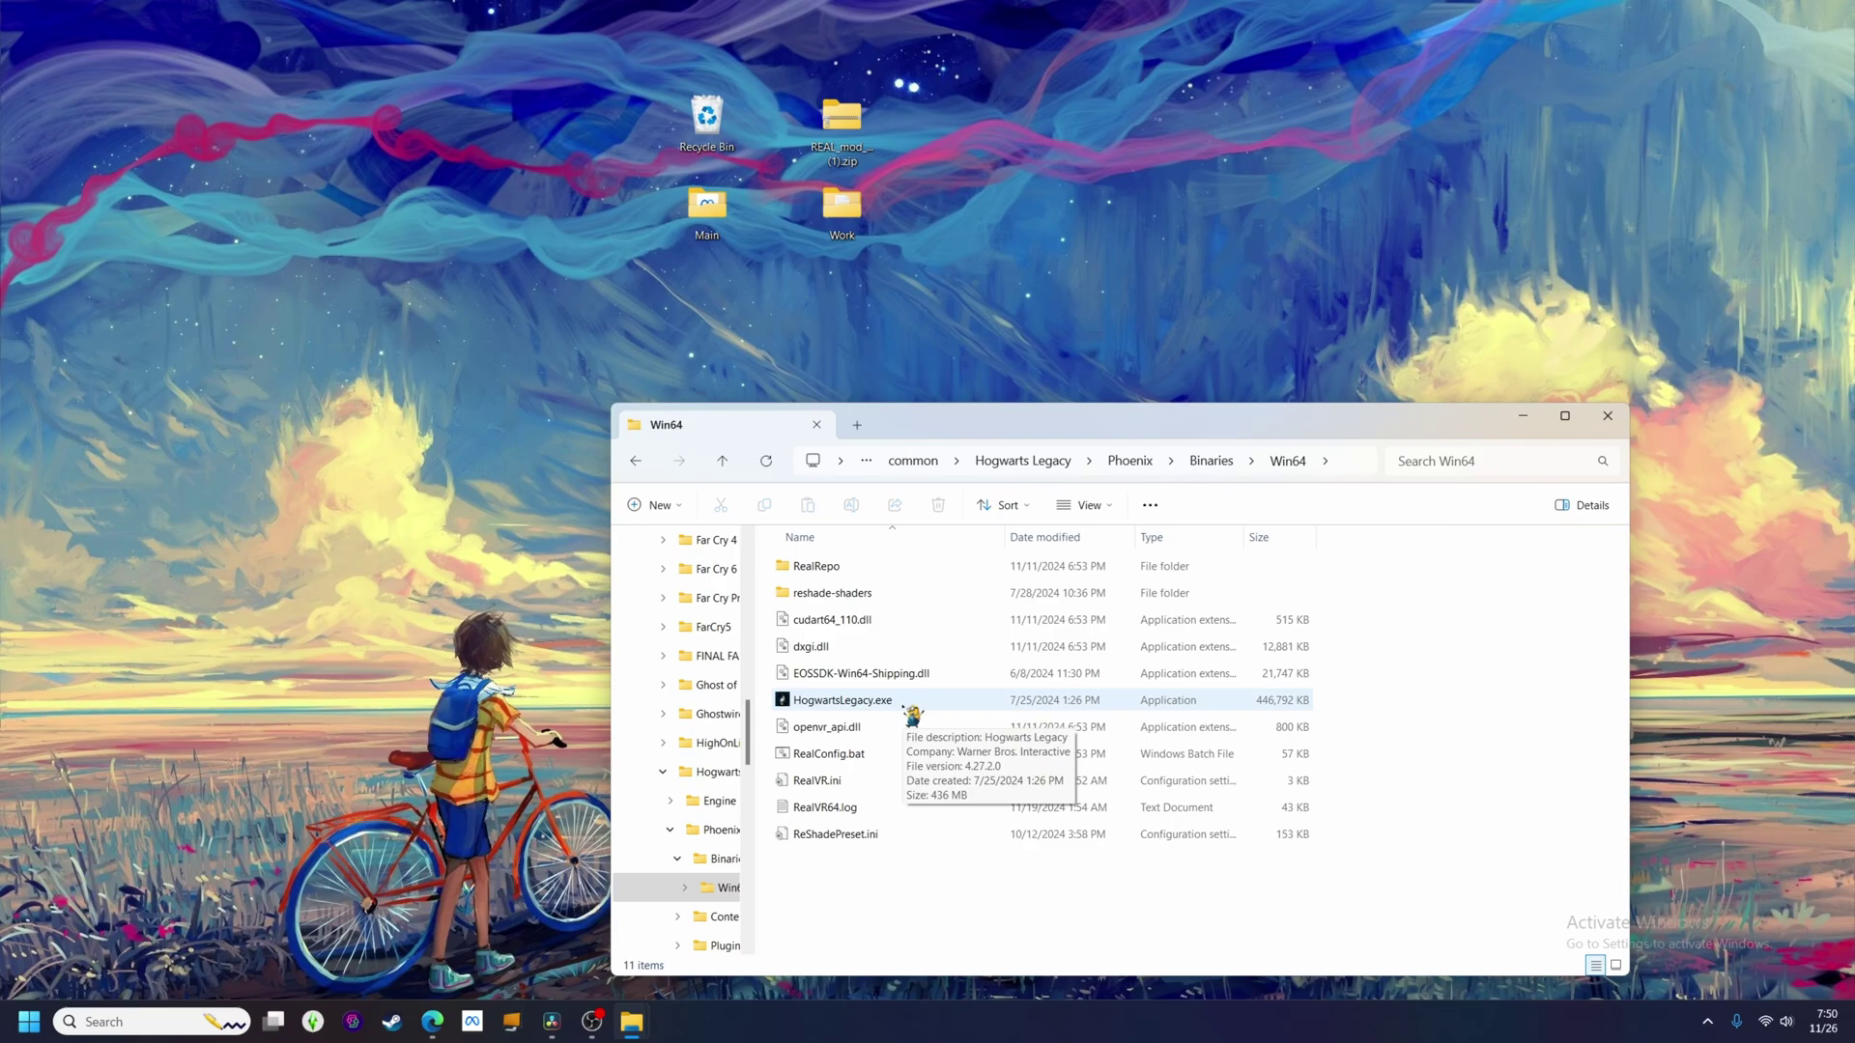
# Drag the REAL mod zip's four items into Win64, replacing the older copies
pyautogui.moveTo(1184, 426); pyautogui.dragTo(763, 377)
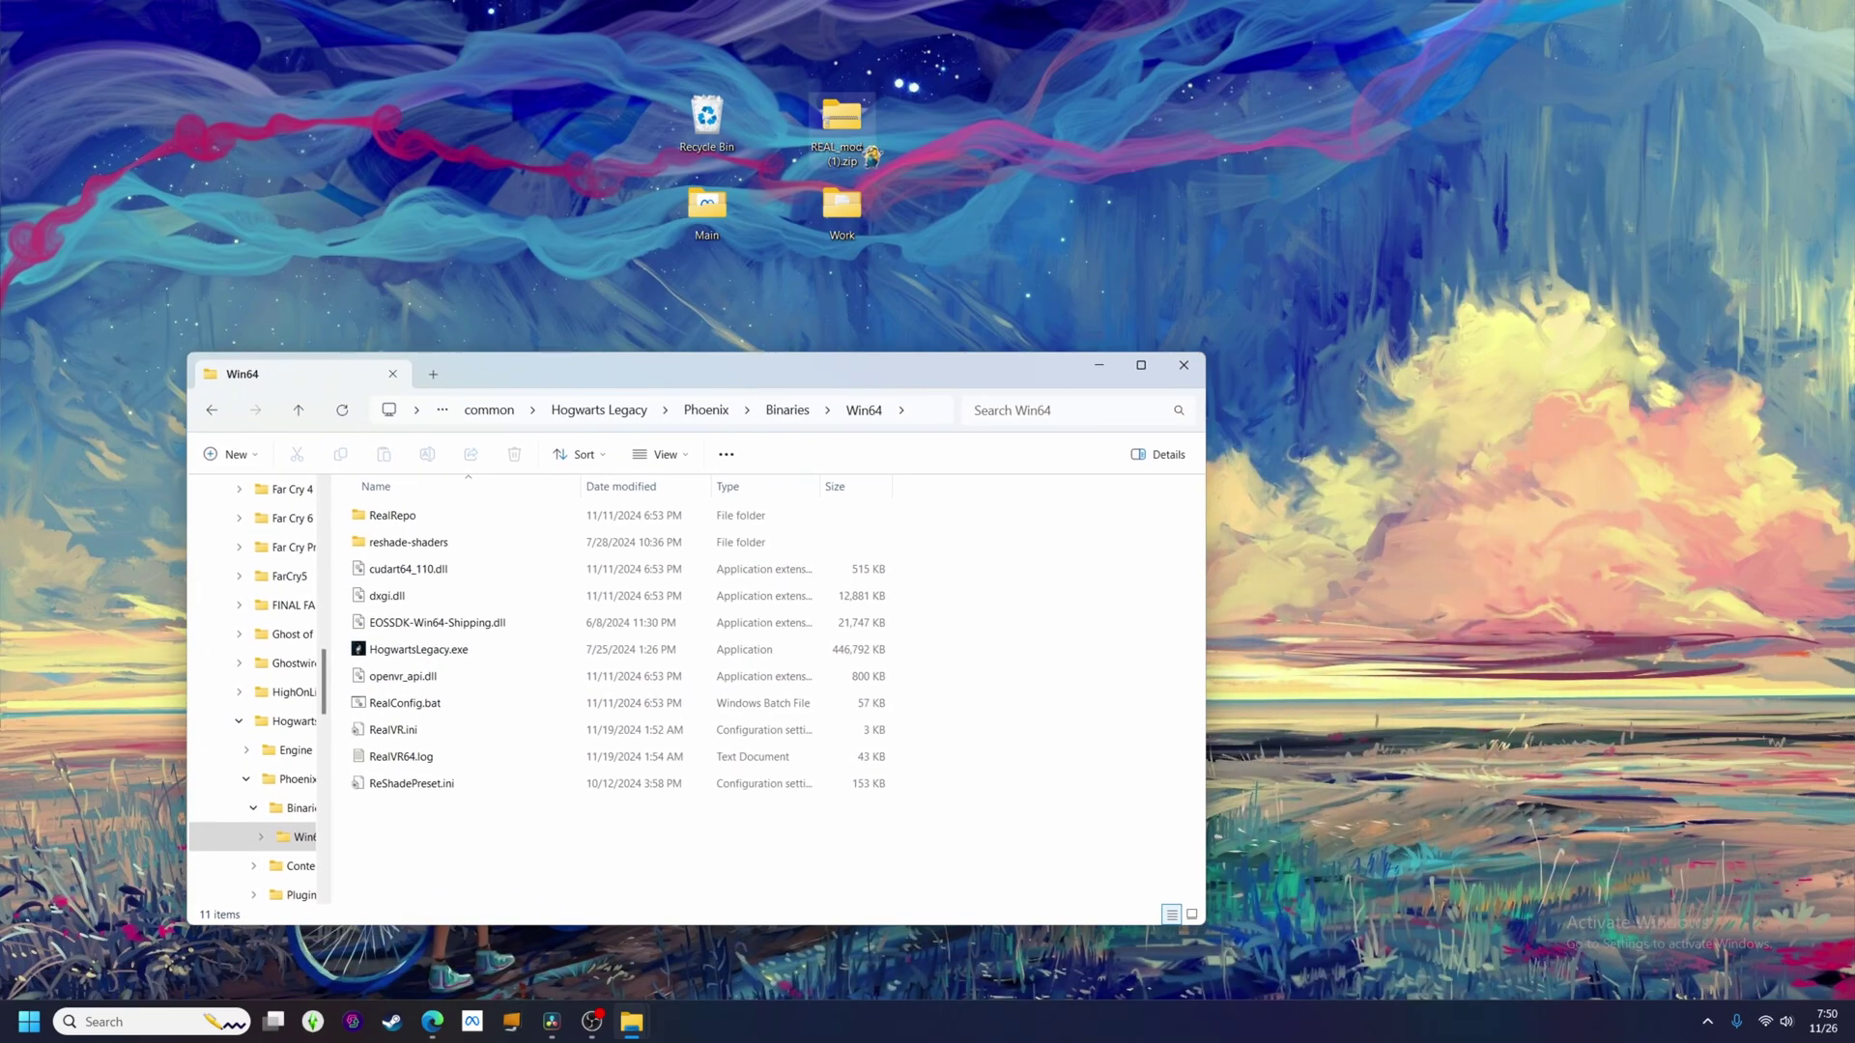
pyautogui.doubleClick(841, 118)
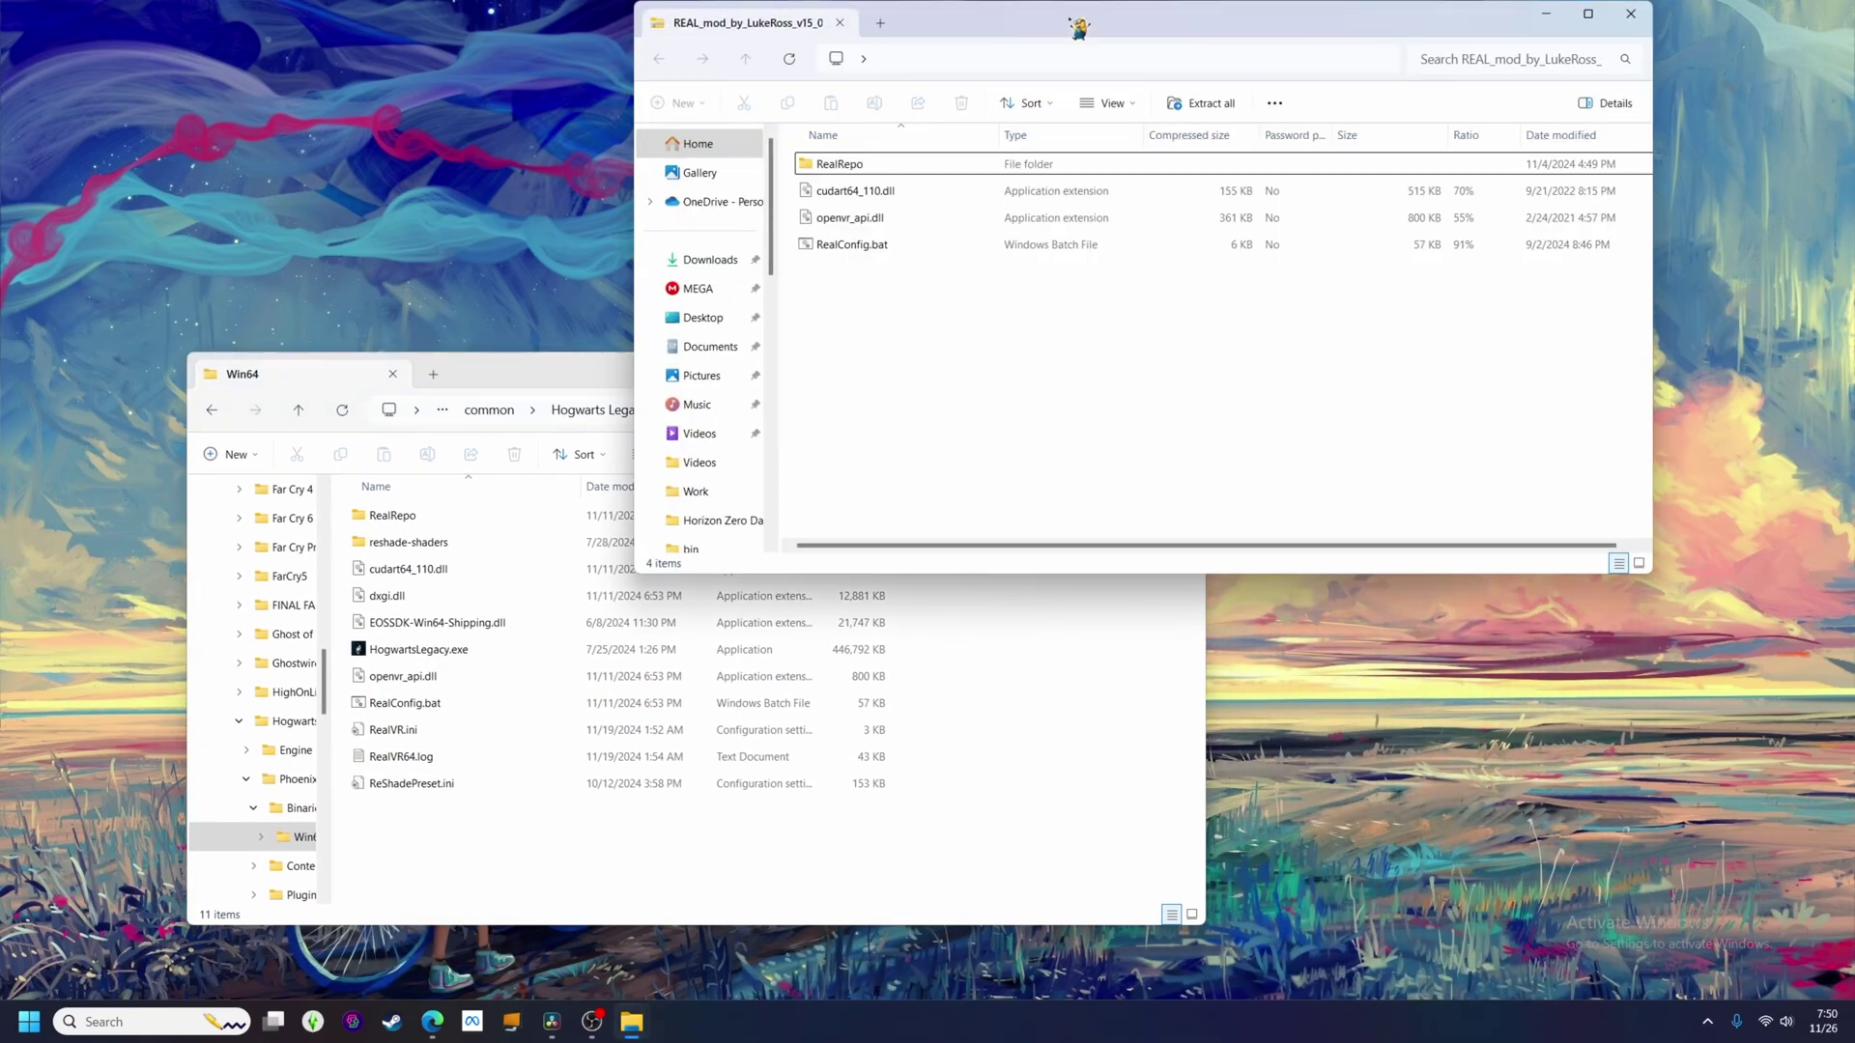
pyautogui.moveTo(1076, 29); pyautogui.dragTo(1573, 136)
pyautogui.moveTo(1328, 398); pyautogui.dragTo(1076, 778)
pyautogui.click(916, 429)
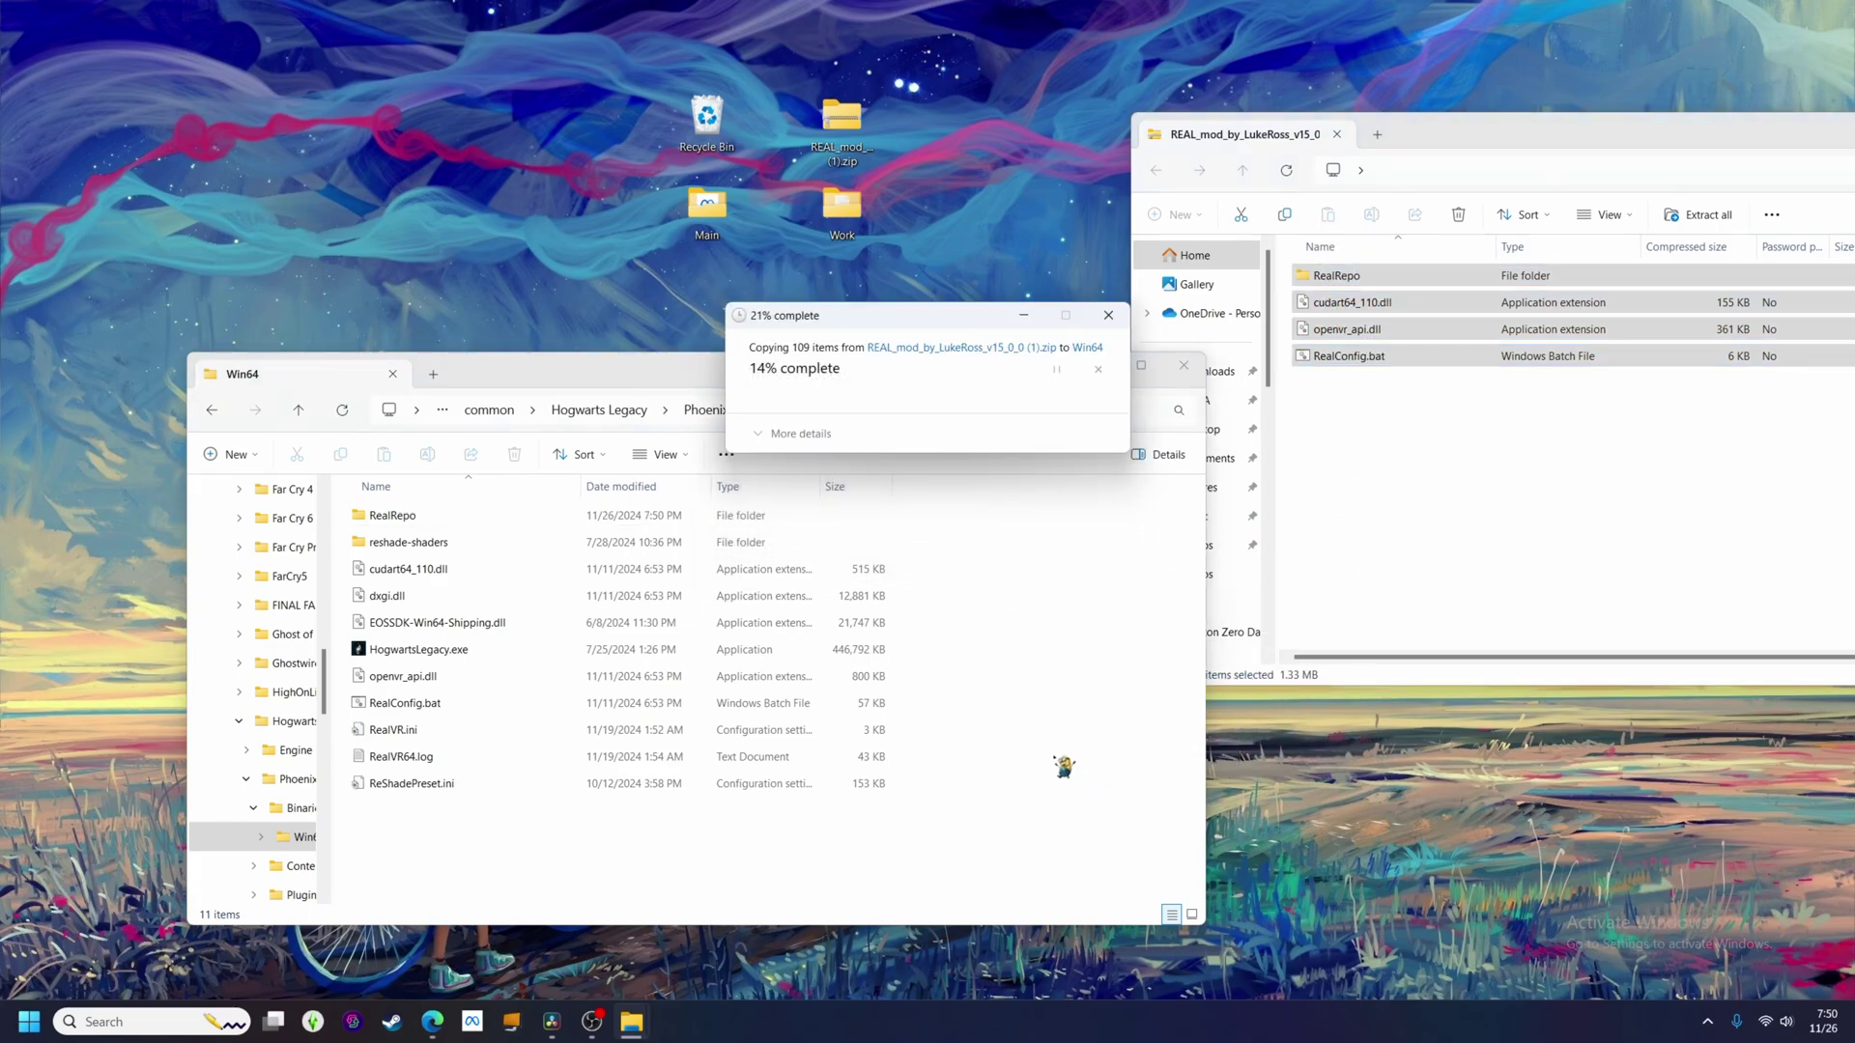
# Launch Hogwarts Legacy's RealConfig.bat, bypassing SmartScreen, until it asks about previous VR settings
pyautogui.doubleClick(434, 710)
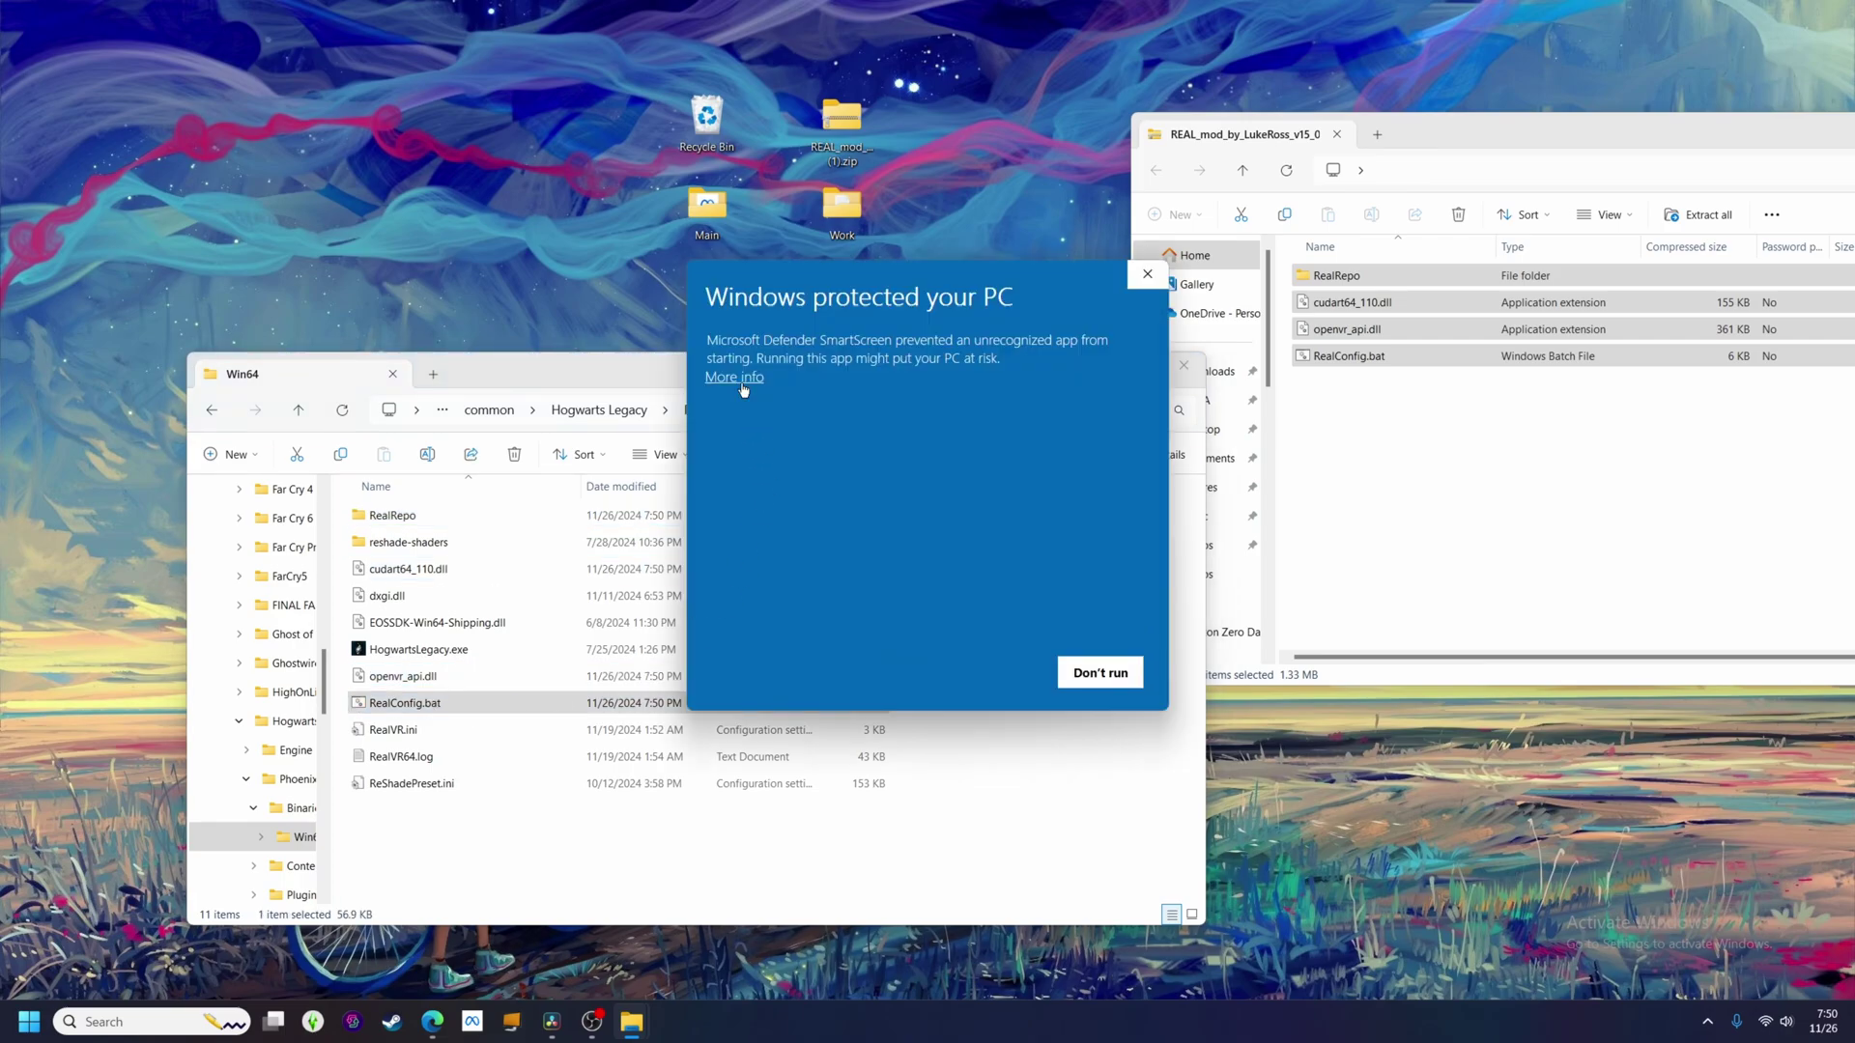
pyautogui.click(743, 386)
pyautogui.click(995, 674)
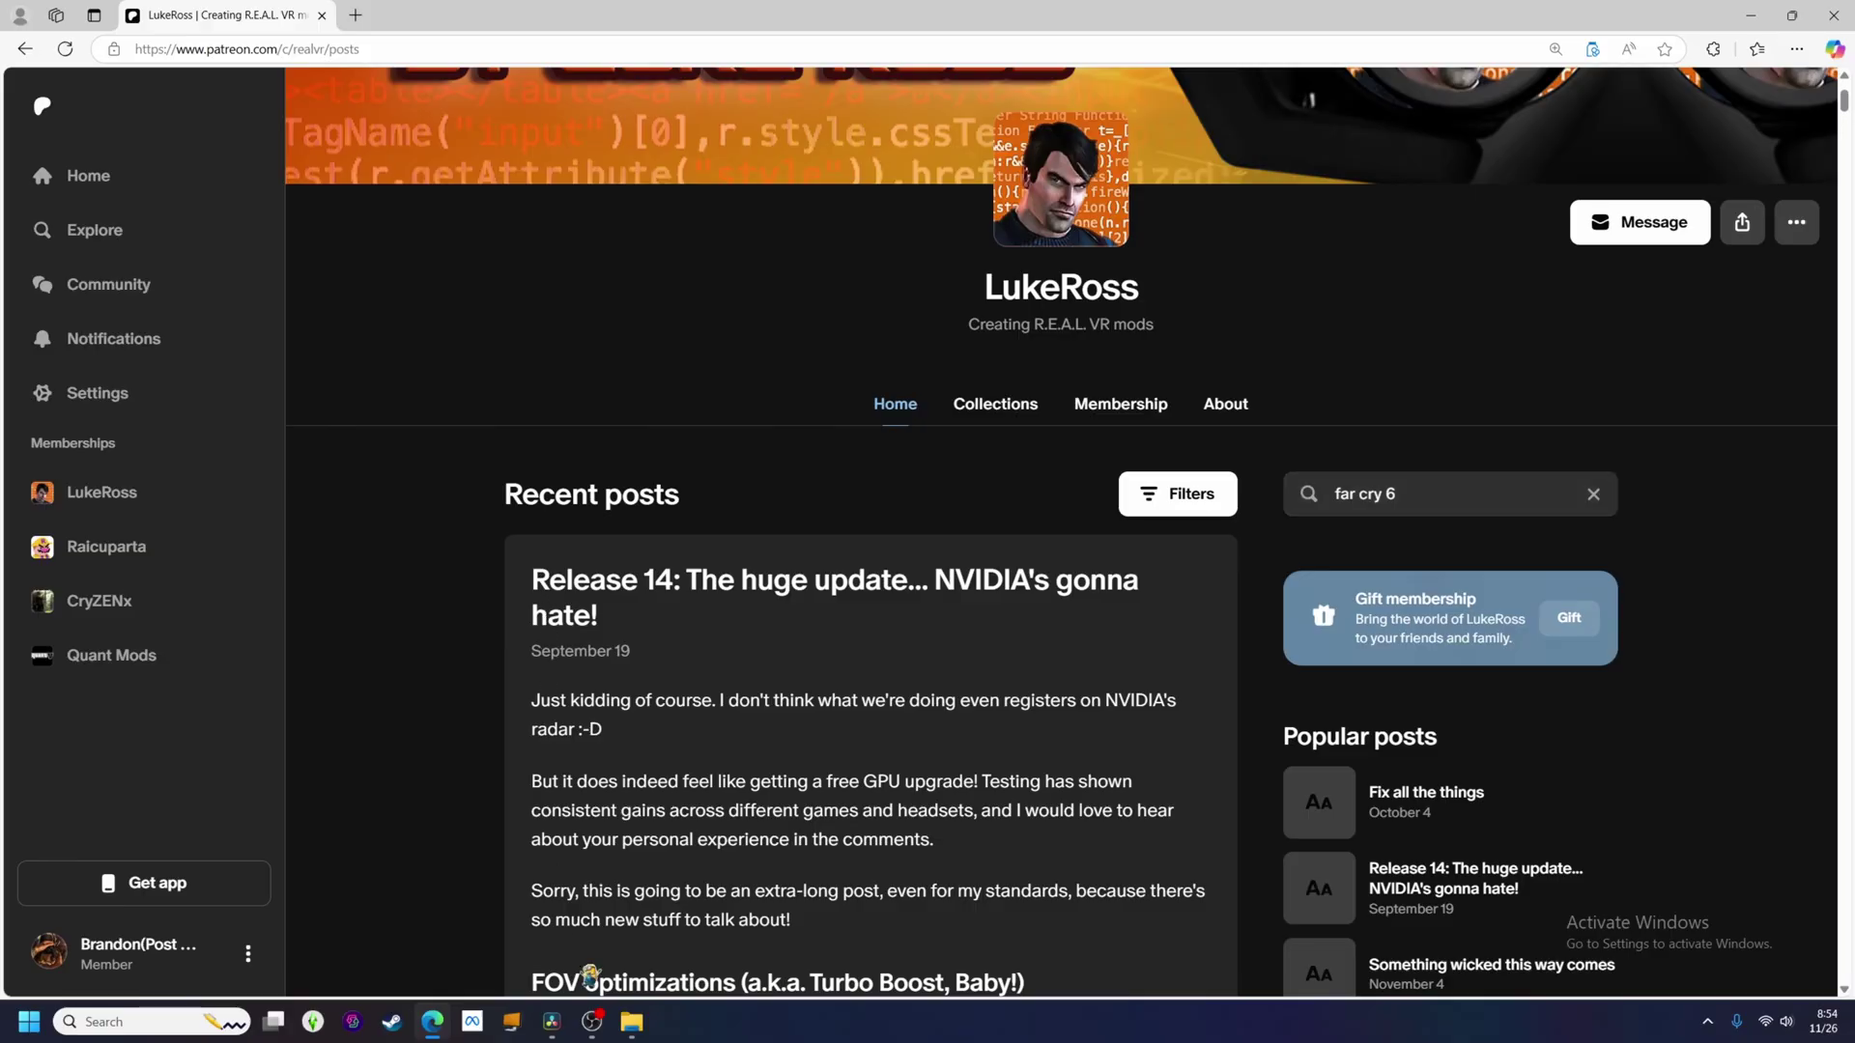
# Scroll to the Far Cry 6! post and expand its full text
pyautogui.scroll(-5, 541, 845)
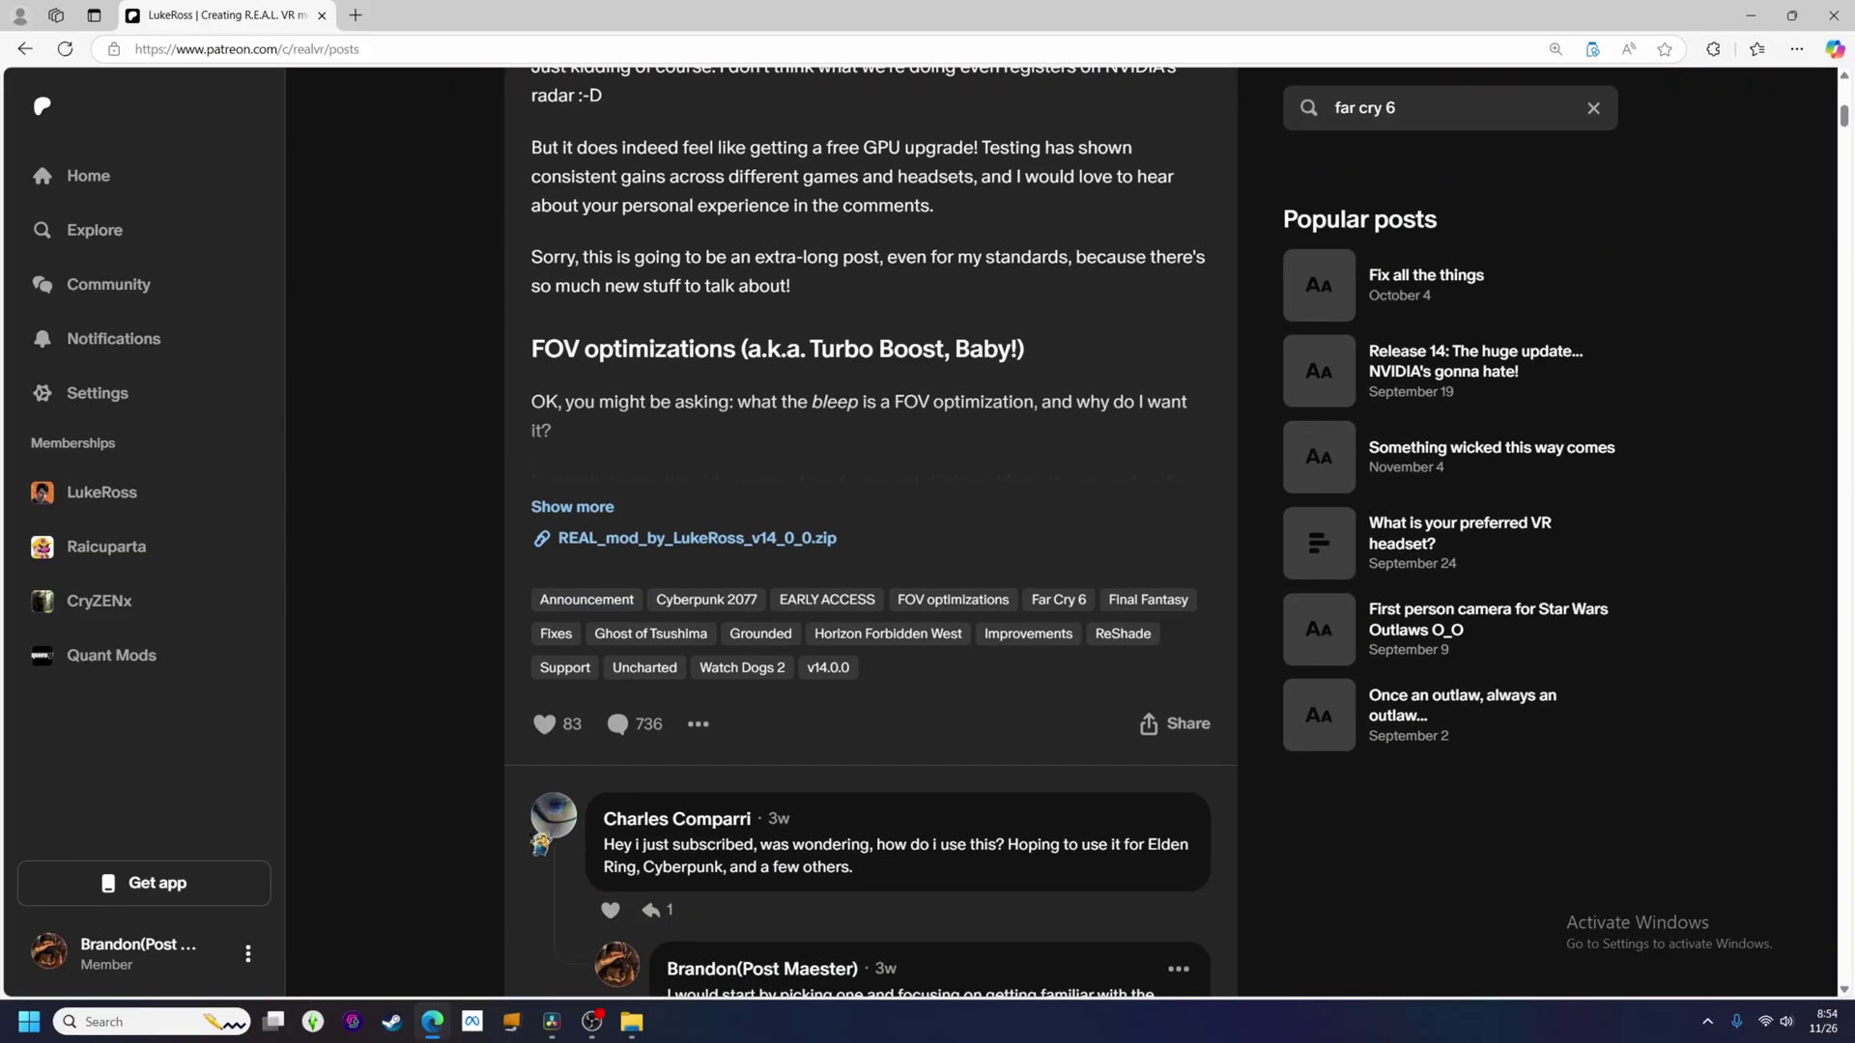
pyautogui.scroll(-15, 541, 845)
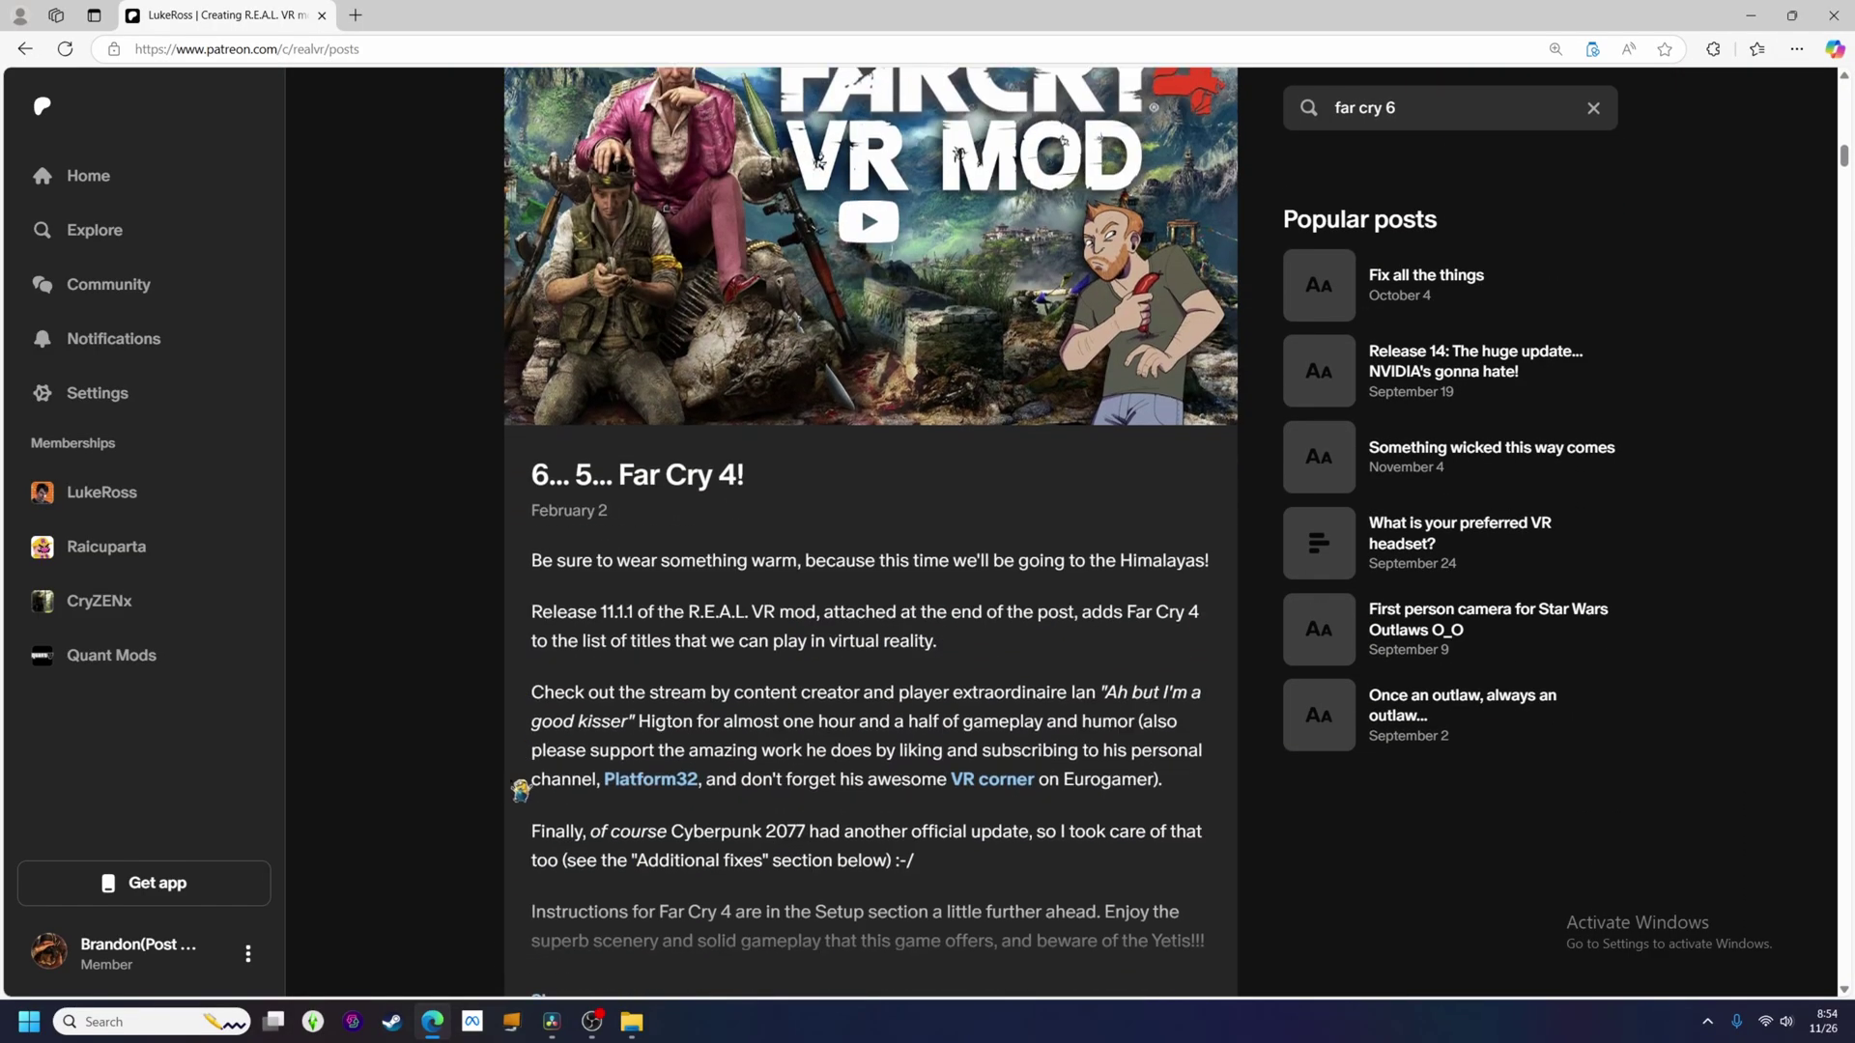
pyautogui.scroll(-15, 520, 789)
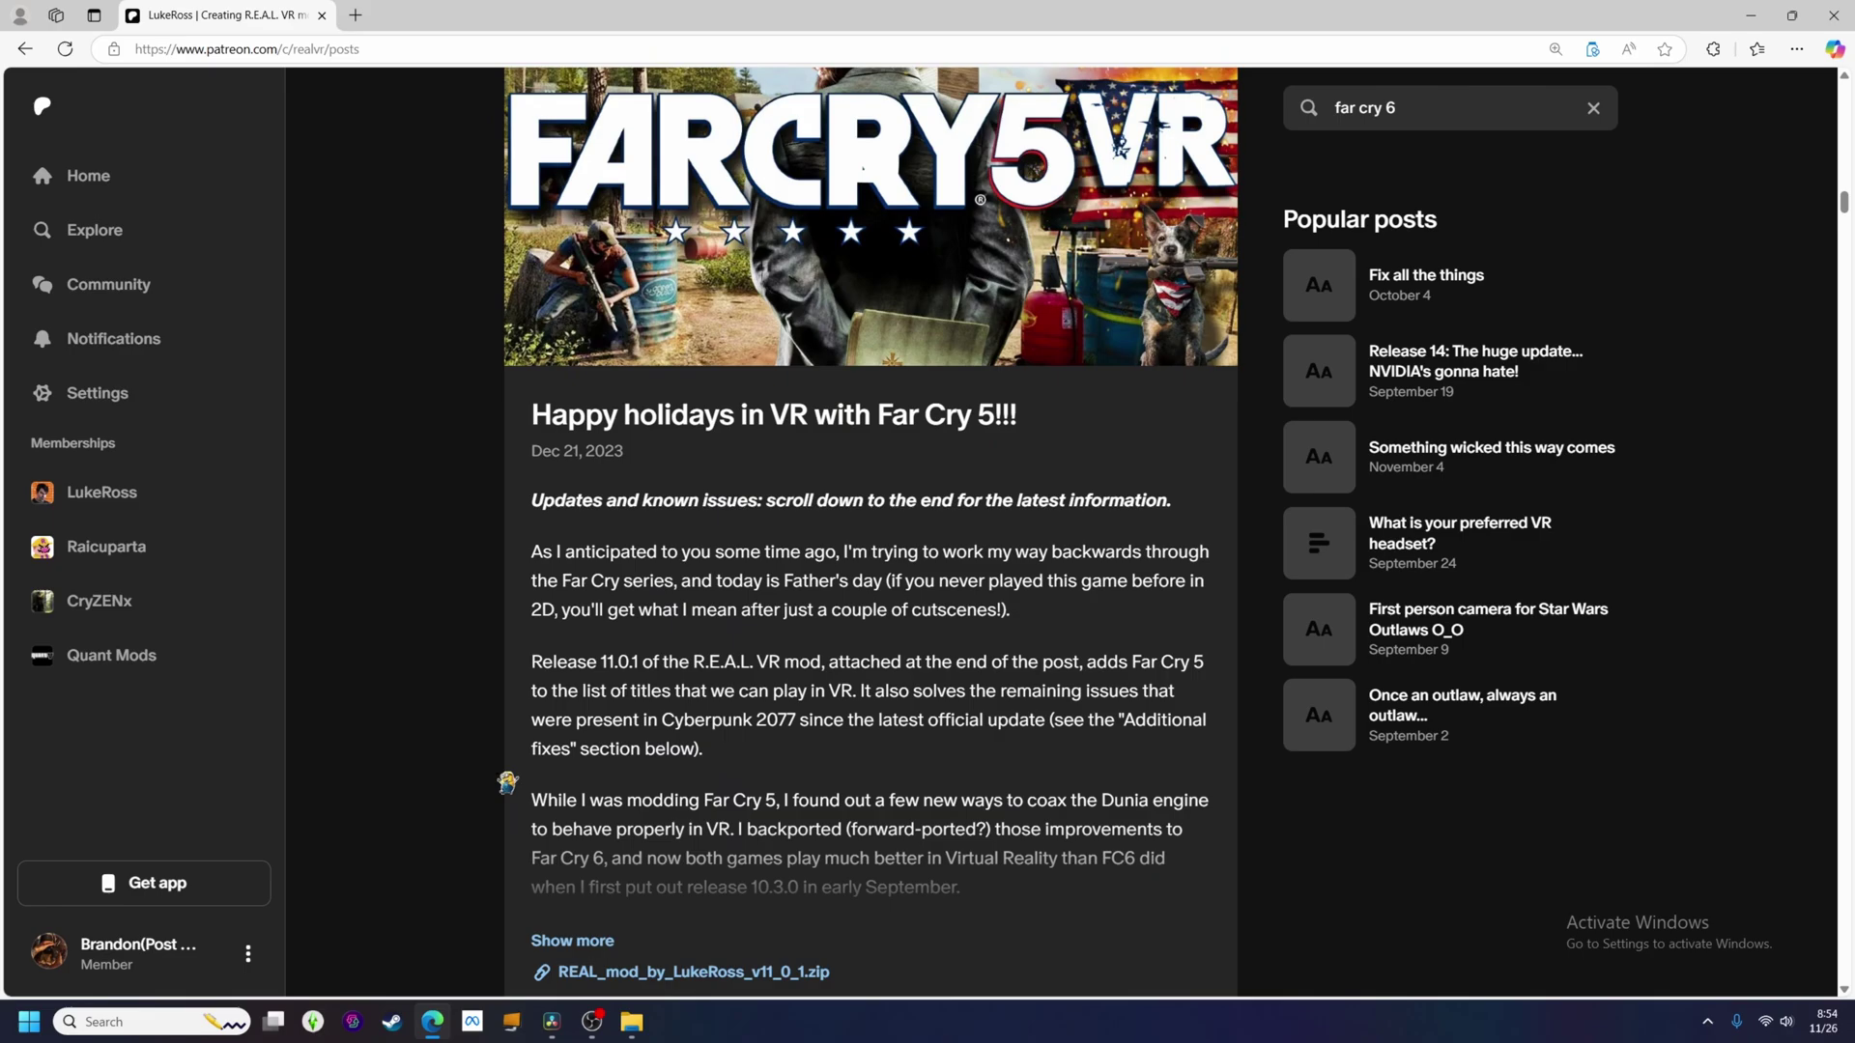
pyautogui.scroll(-15, 508, 782)
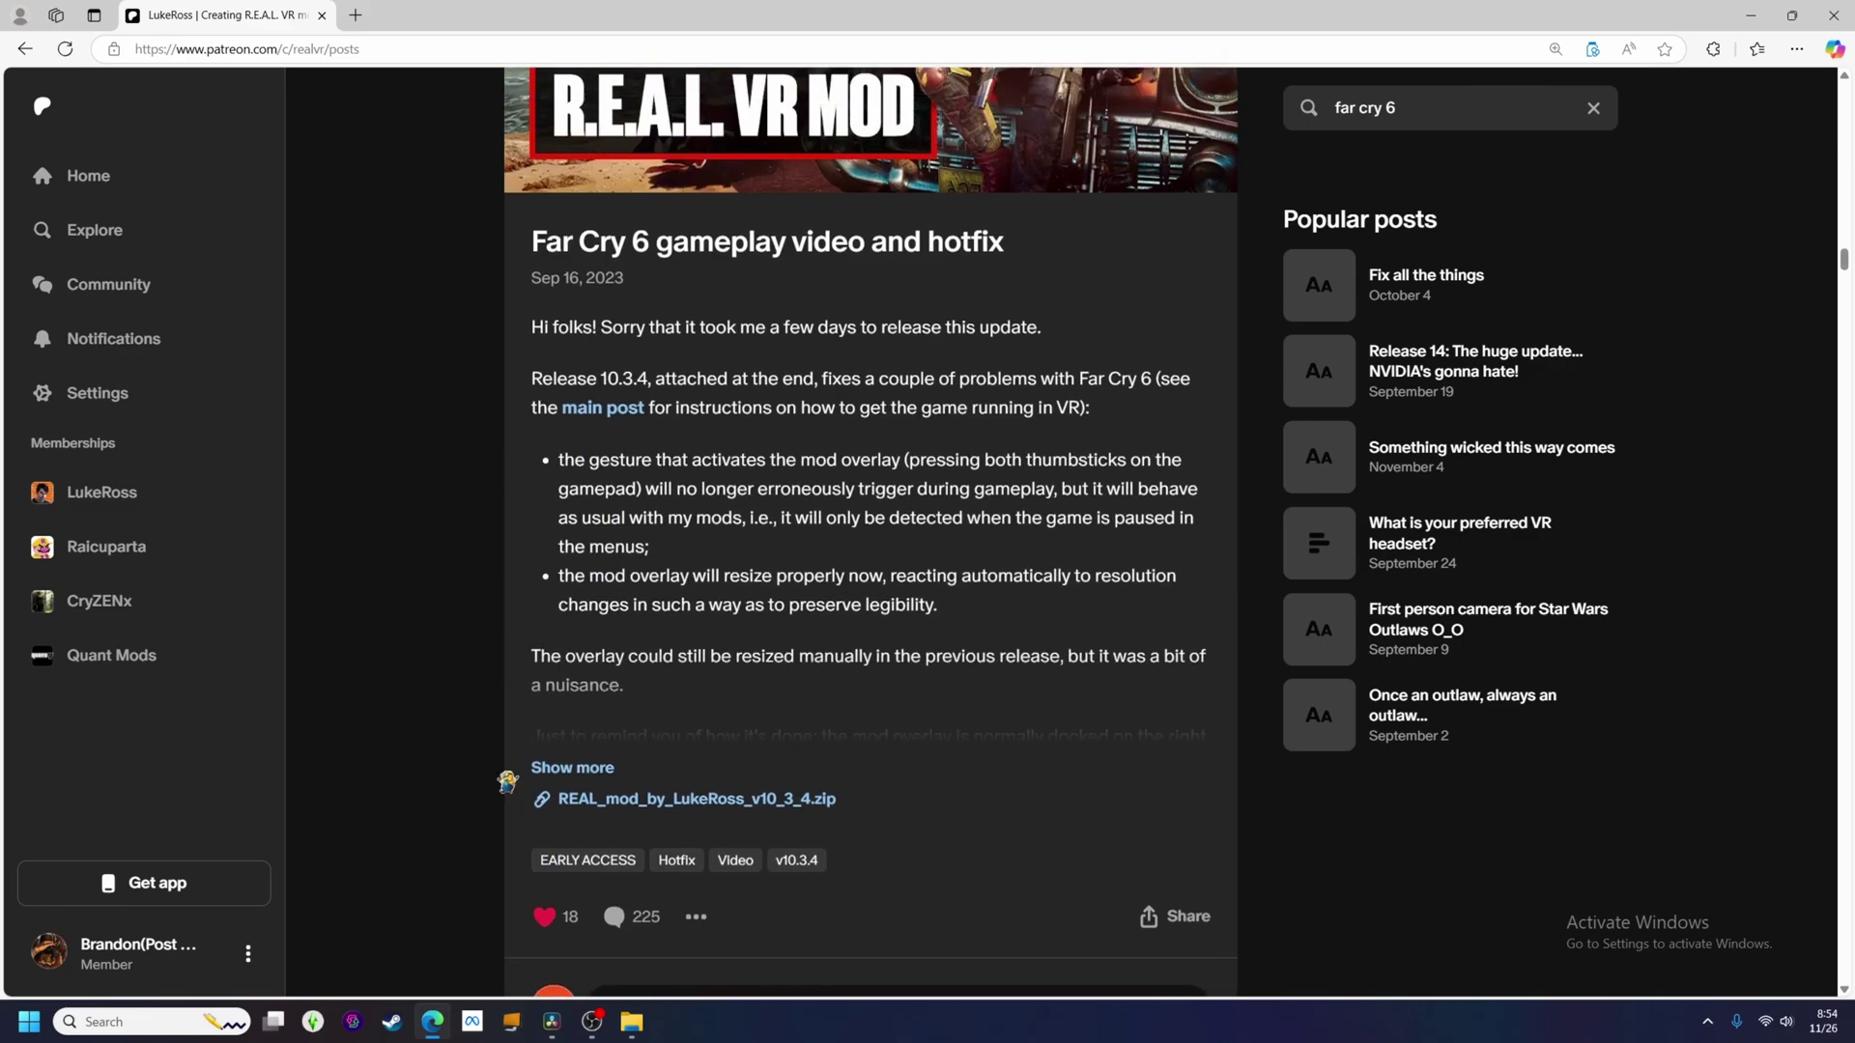
pyautogui.scroll(-12, 507, 782)
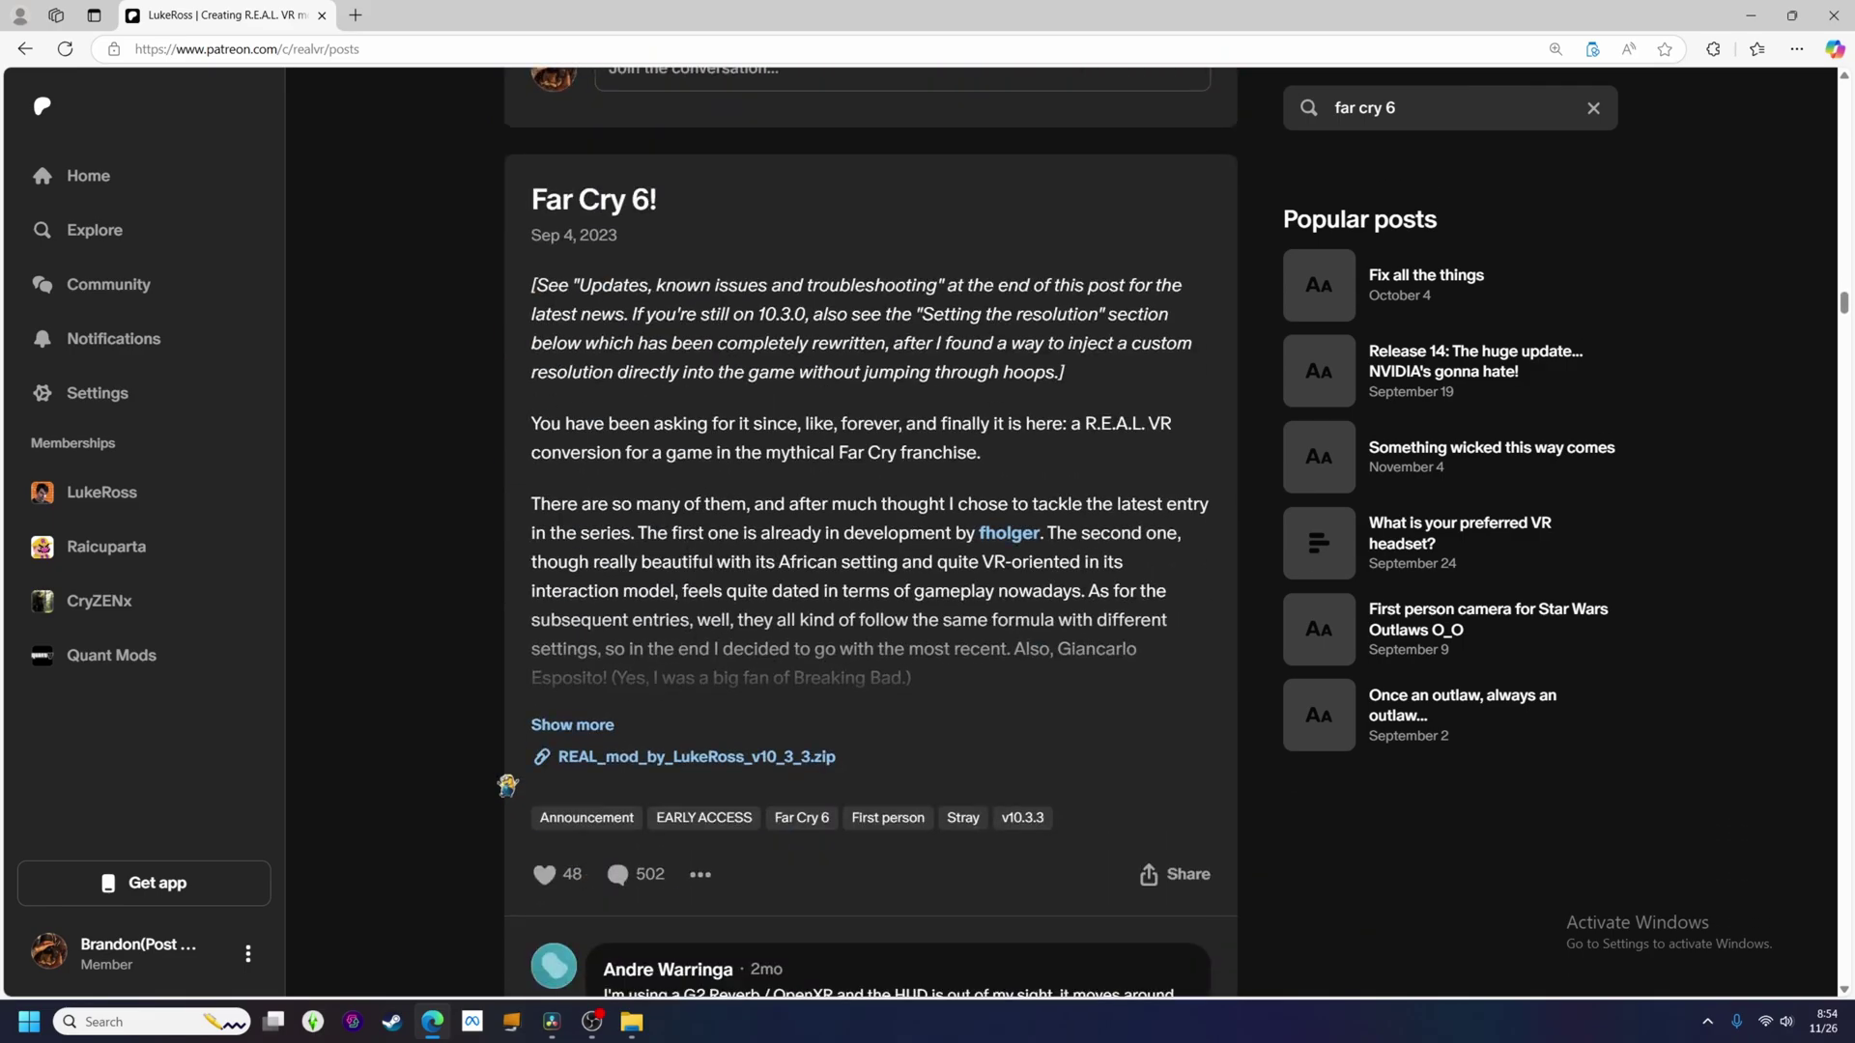
pyautogui.click(598, 725)
# Select the Far Cry 6\bin install path in the post's Setup section
pyautogui.scroll(-3, 486, 802)
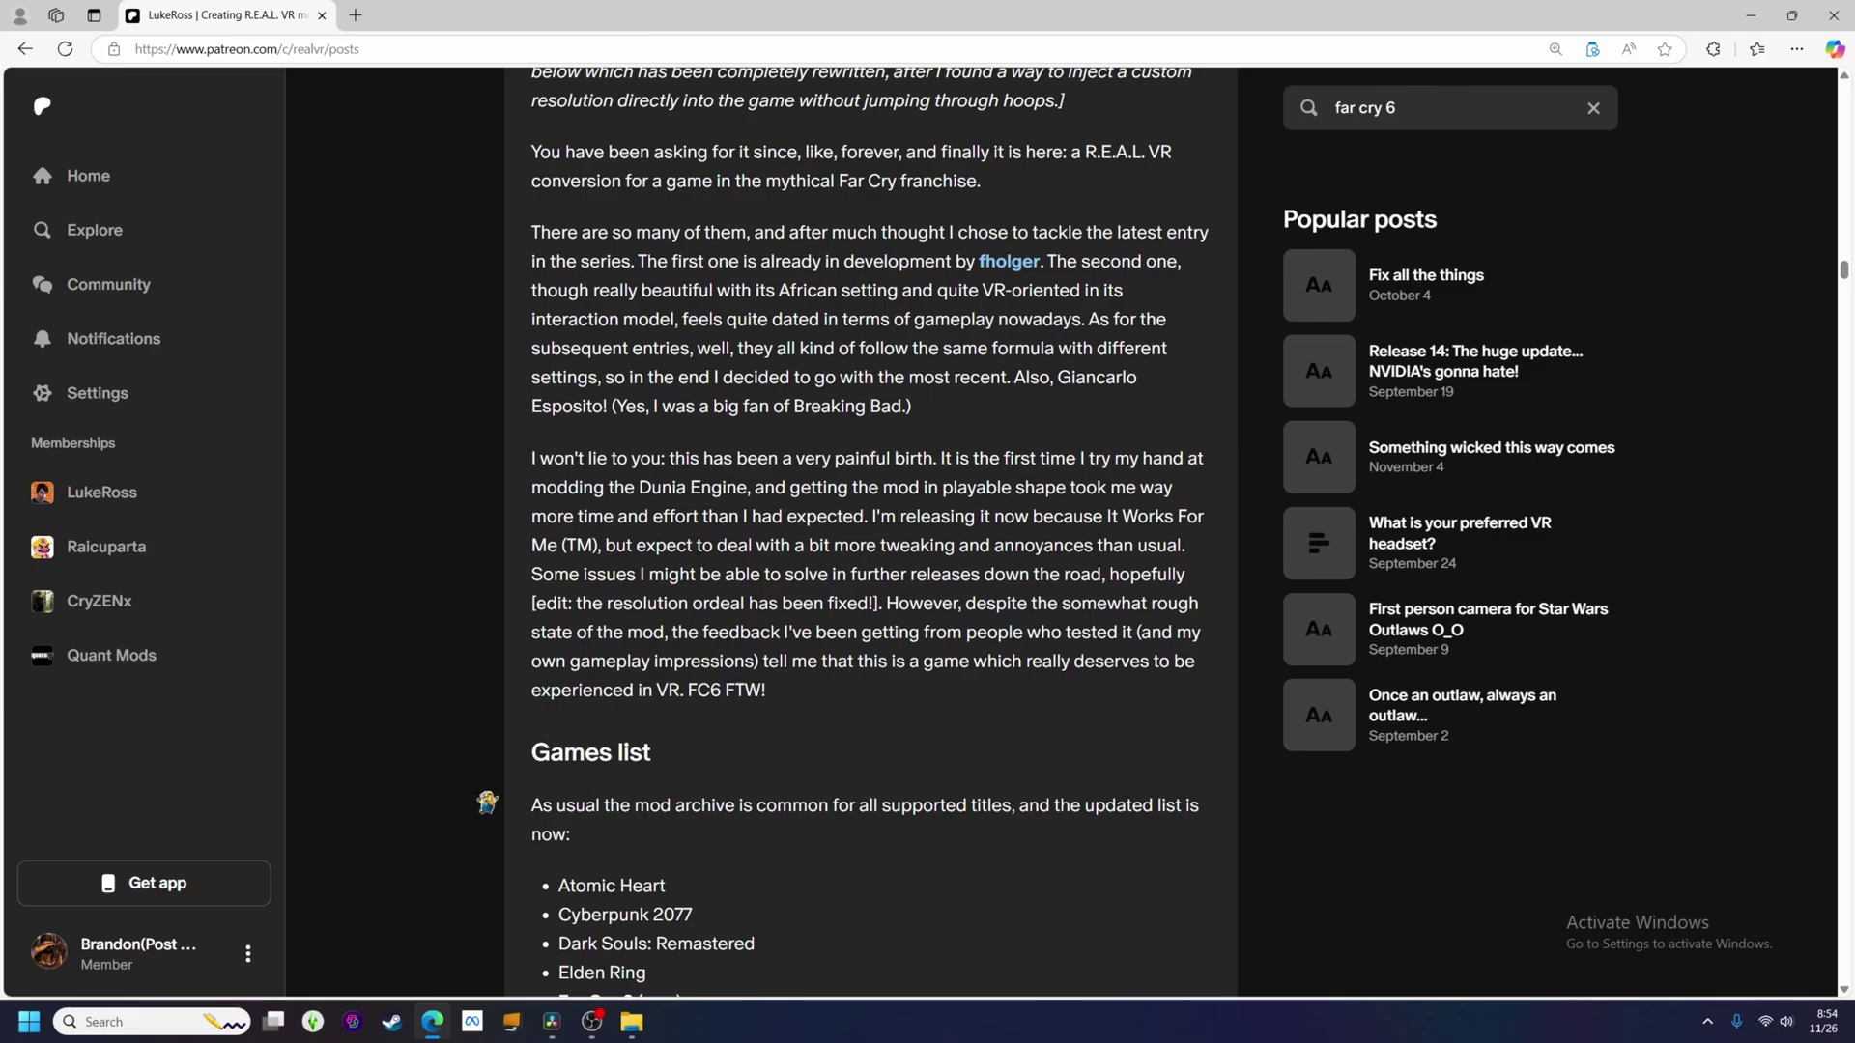
pyautogui.scroll(-14, 487, 803)
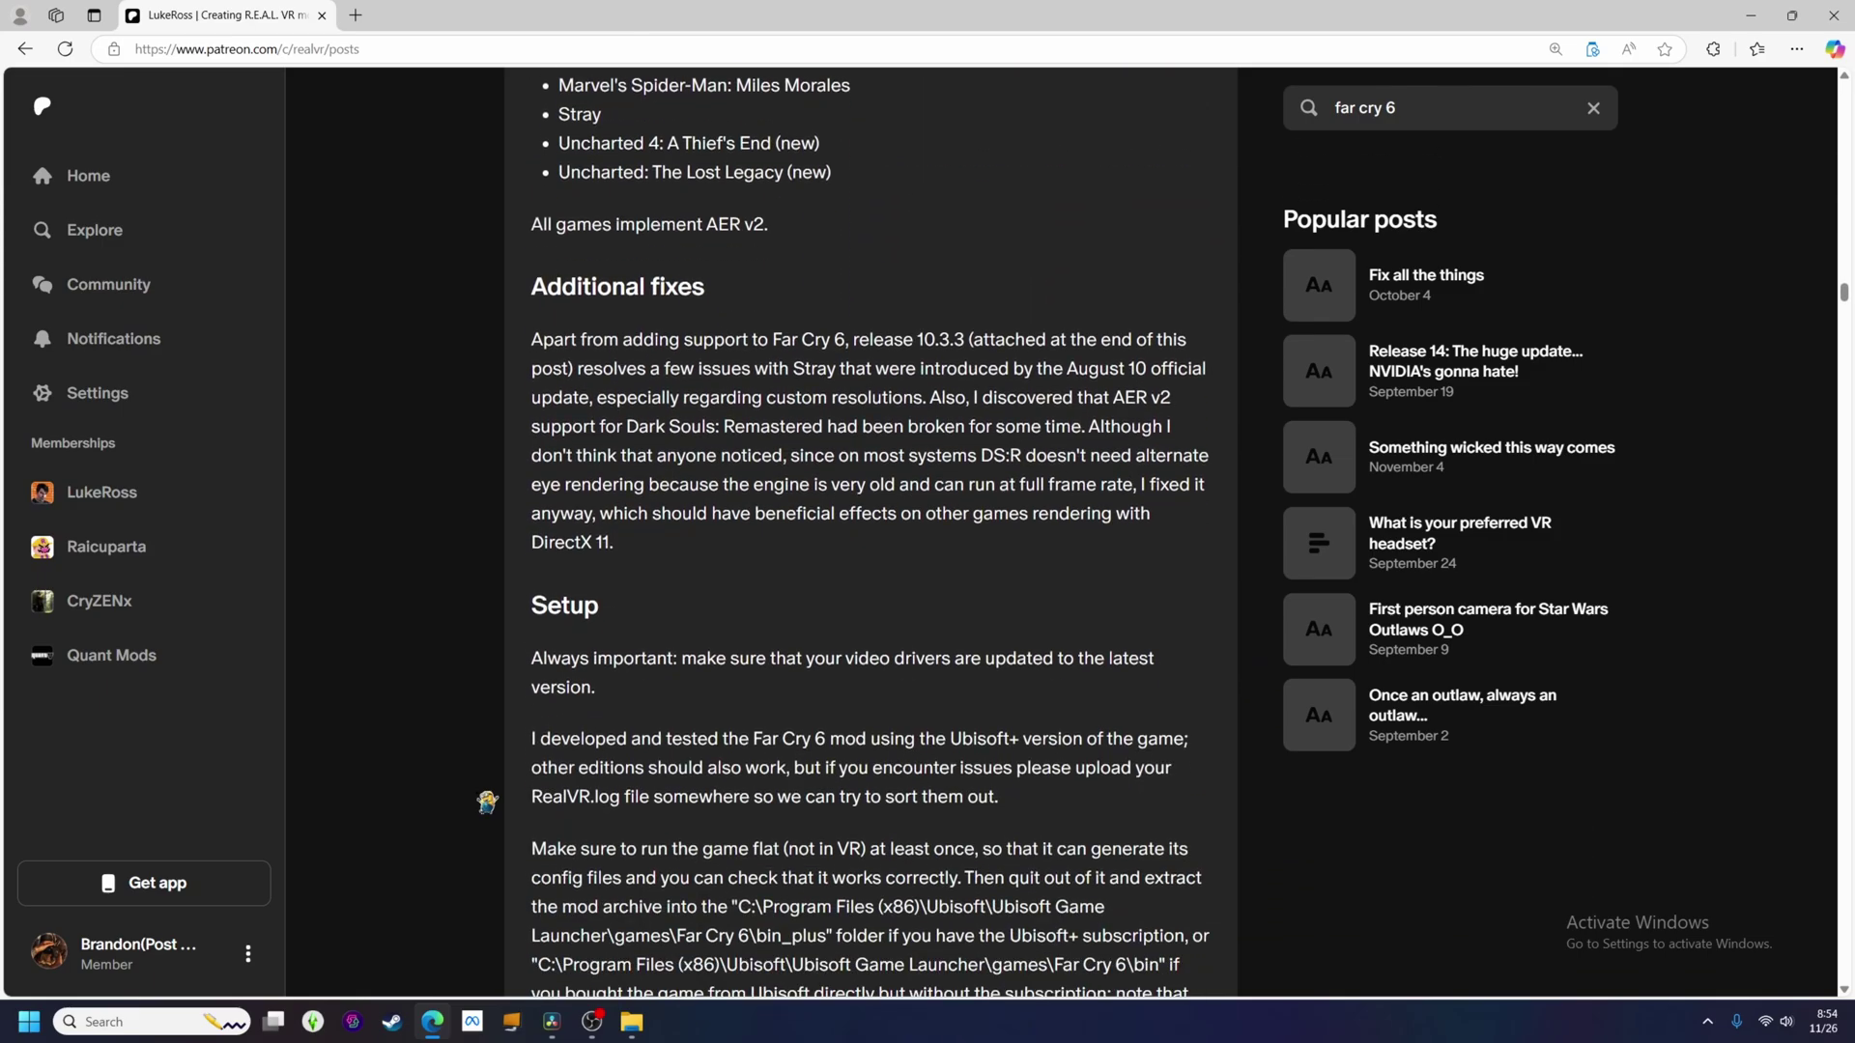
pyautogui.scroll(-2, 487, 803)
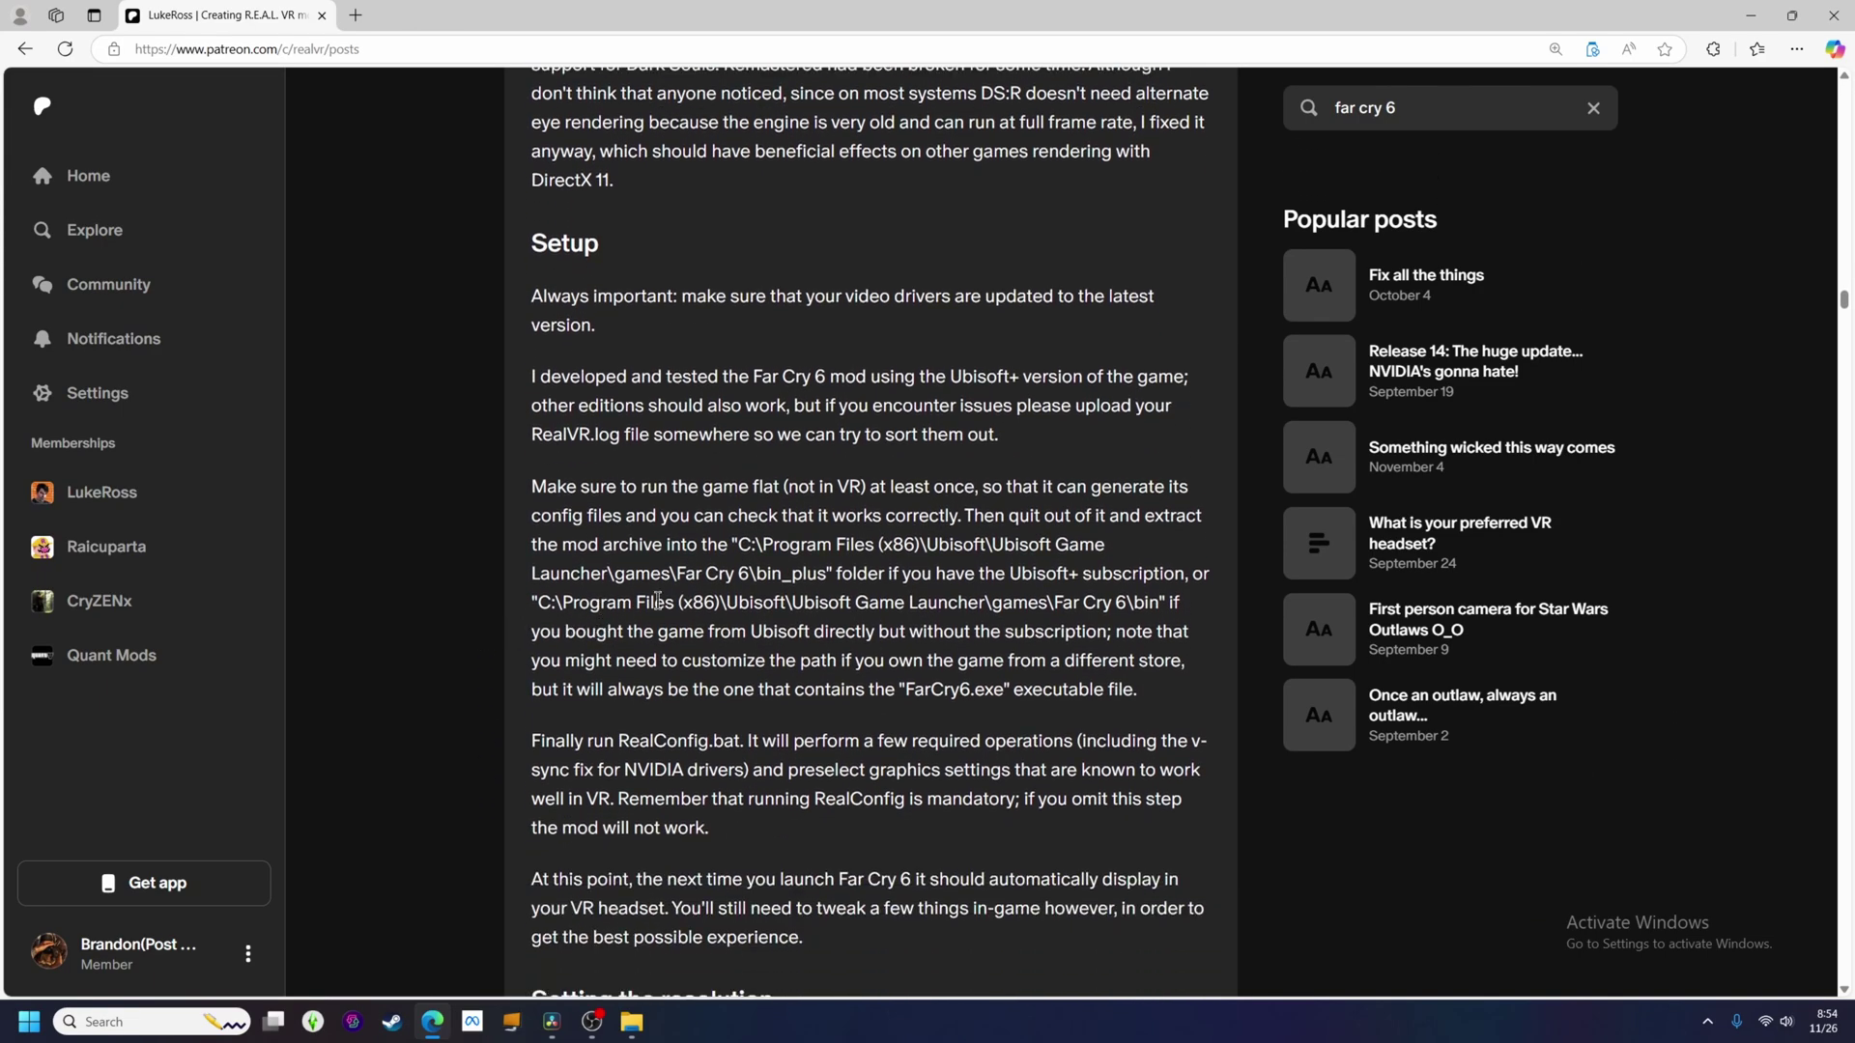
pyautogui.moveTo(763, 546); pyautogui.dragTo(826, 580)
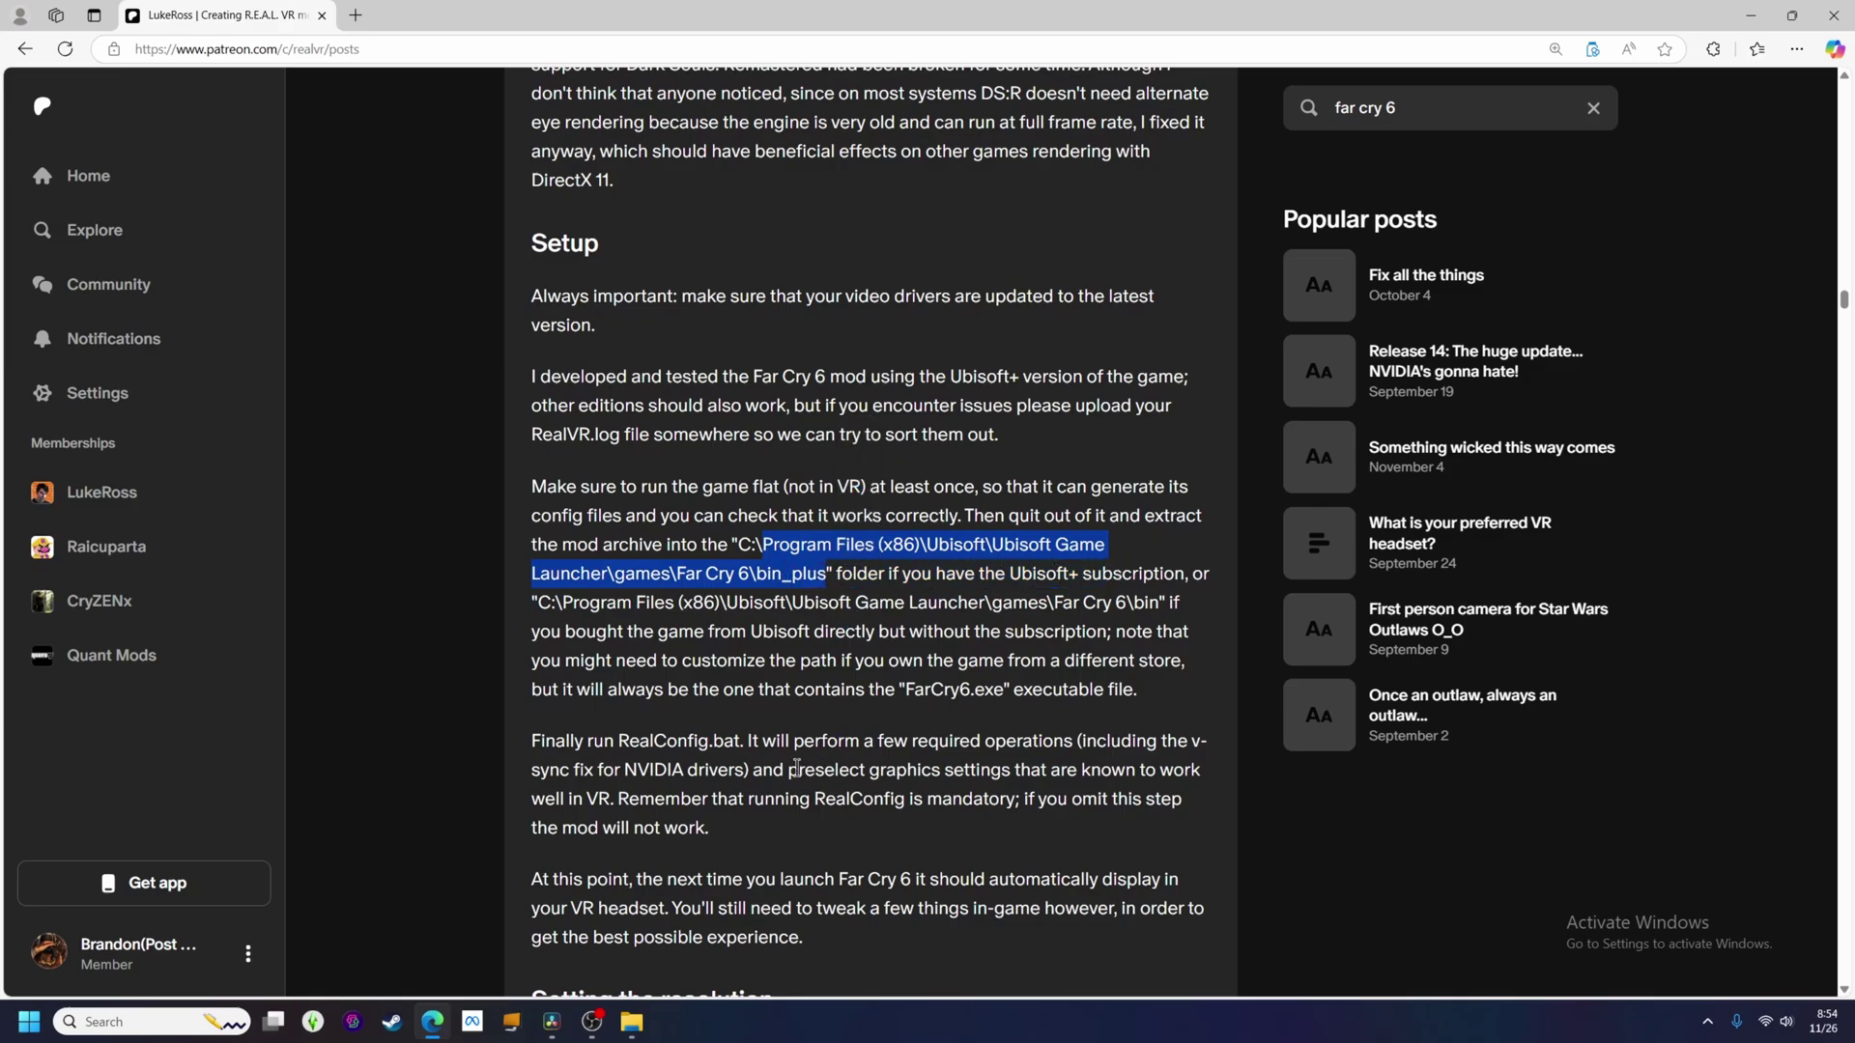
pyautogui.click(562, 656)
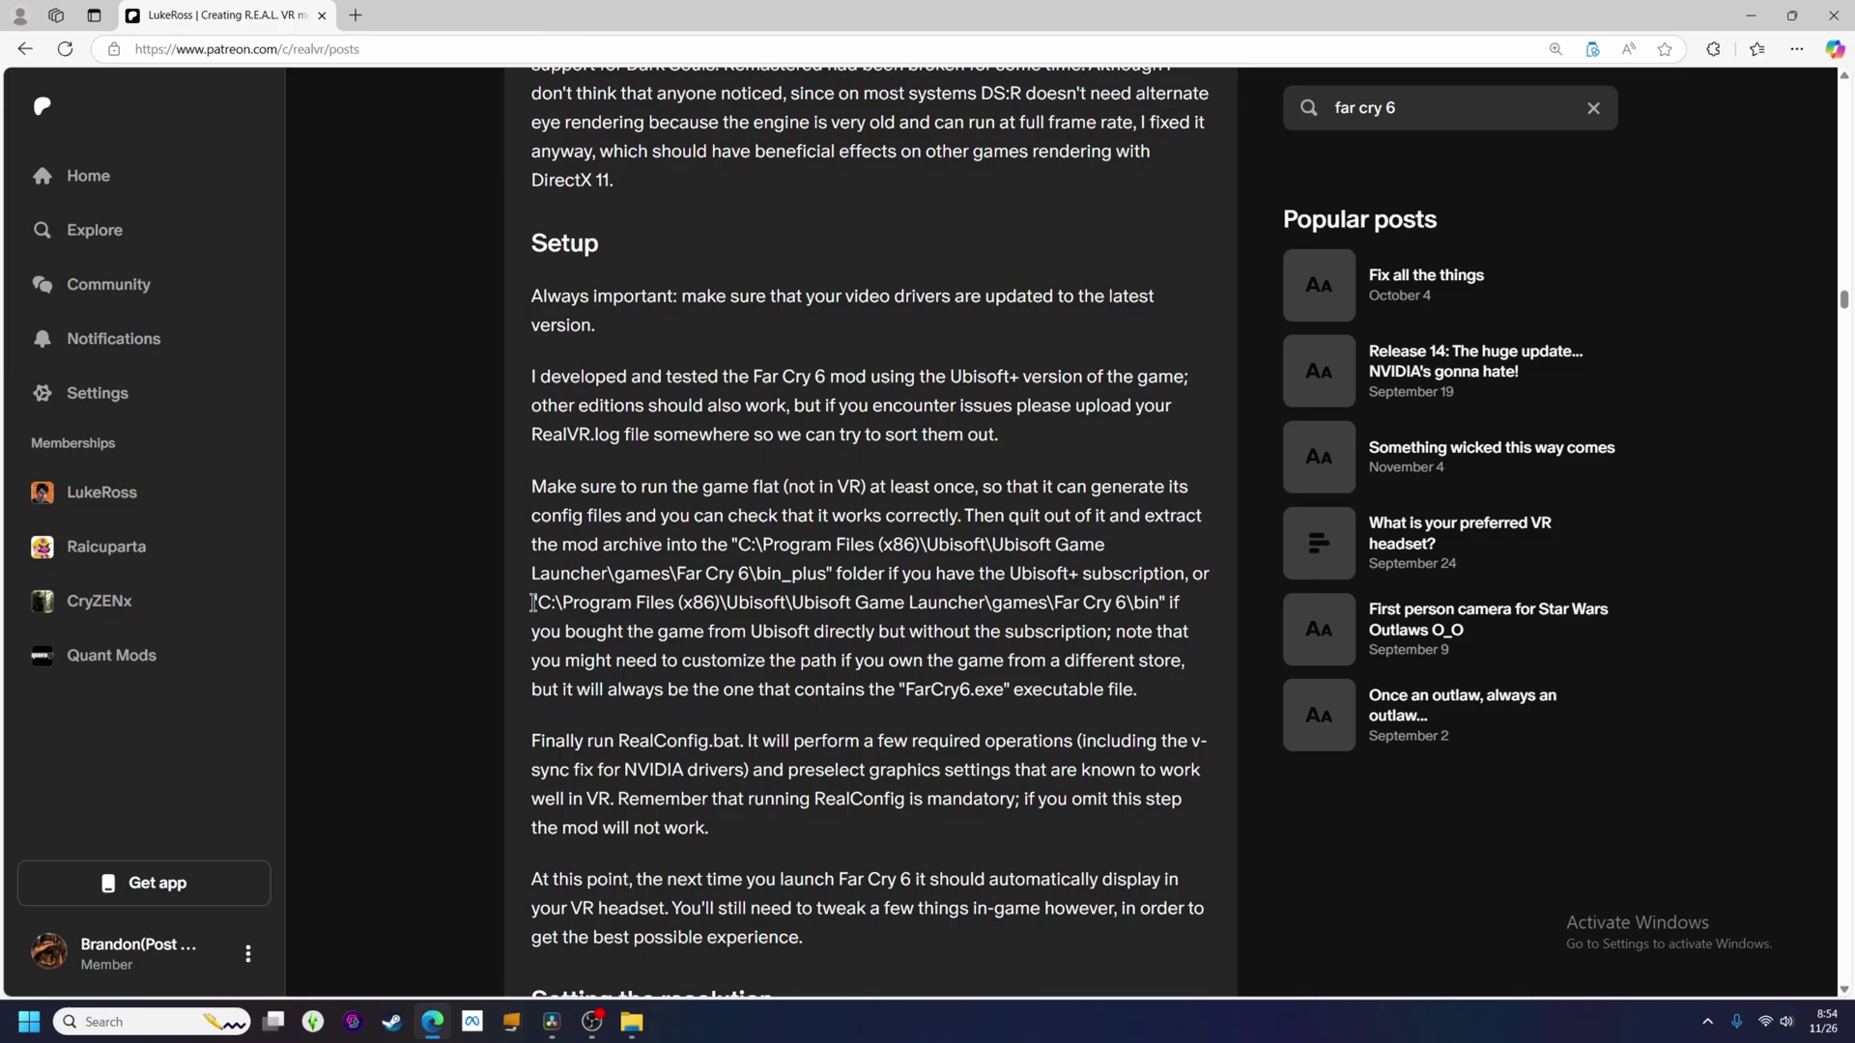
pyautogui.moveTo(533, 602); pyautogui.dragTo(1159, 604)
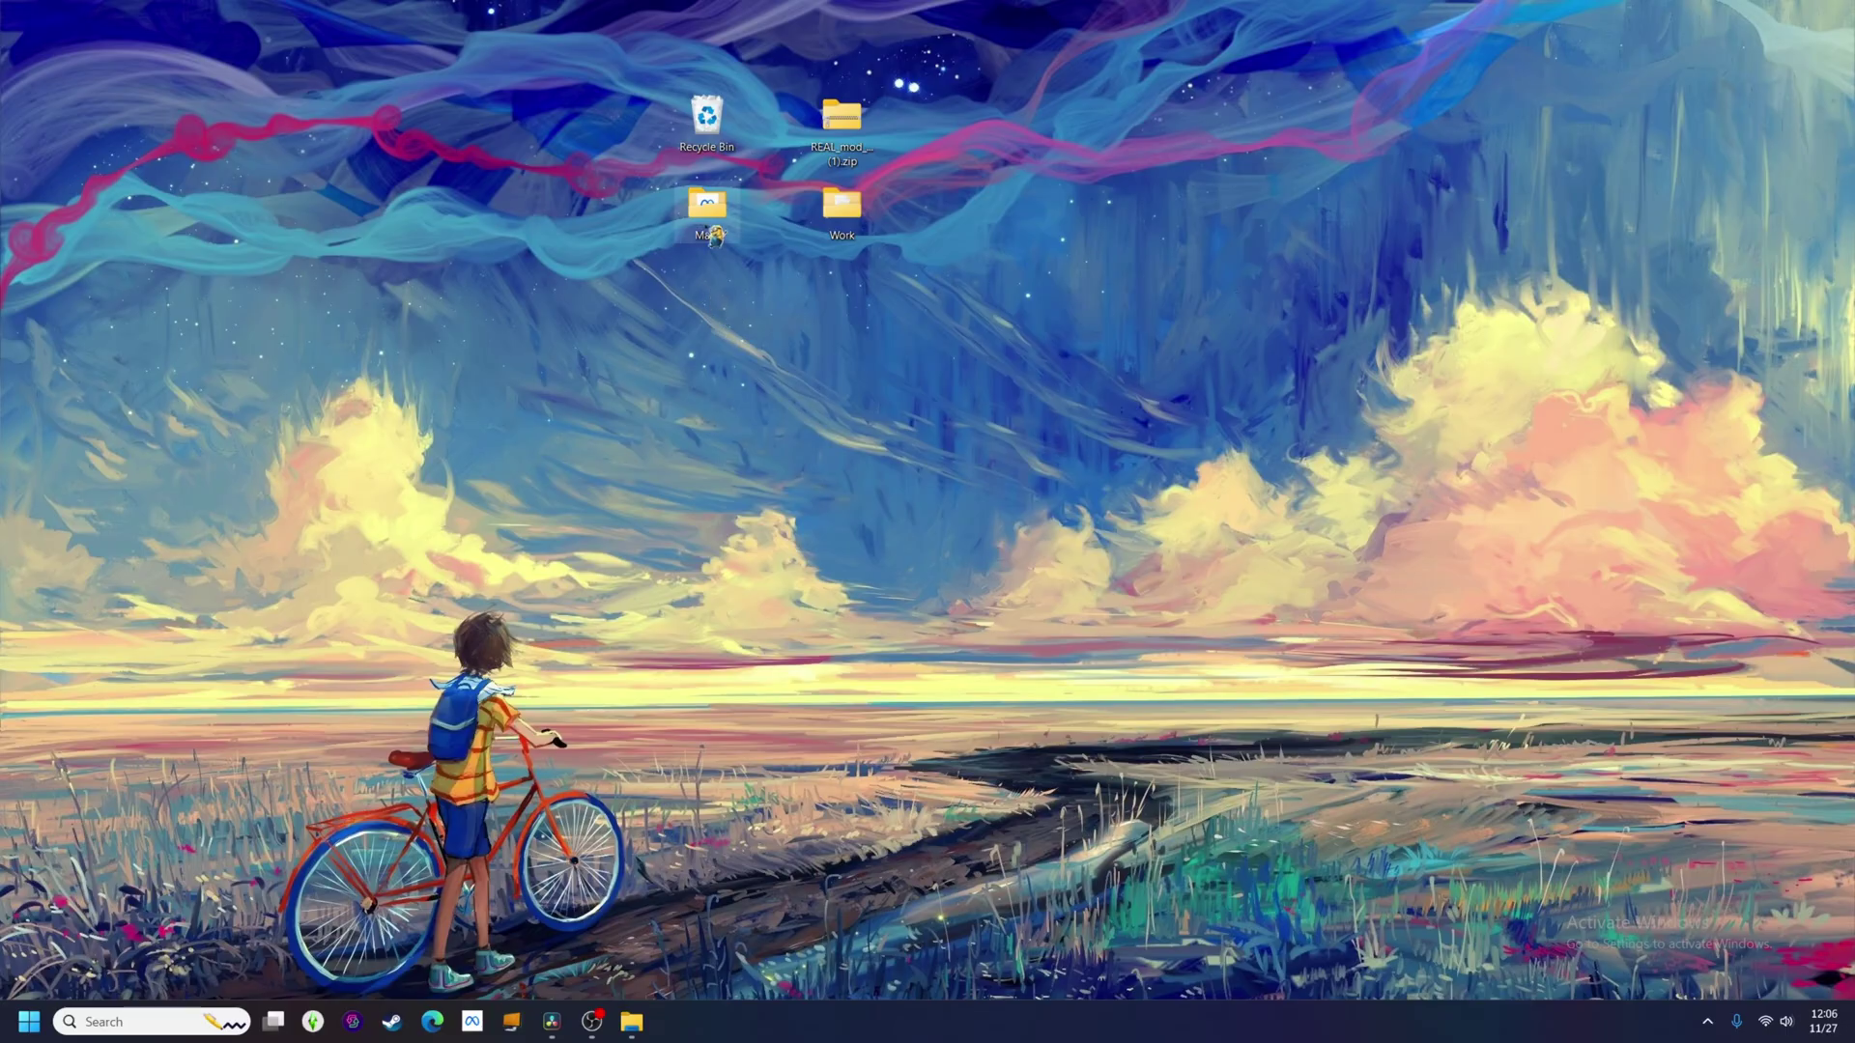
# Open D:\SteamLibrary\steamapps\common\Far Cry 6\bin in File Explorer
pyautogui.click(632, 1022)
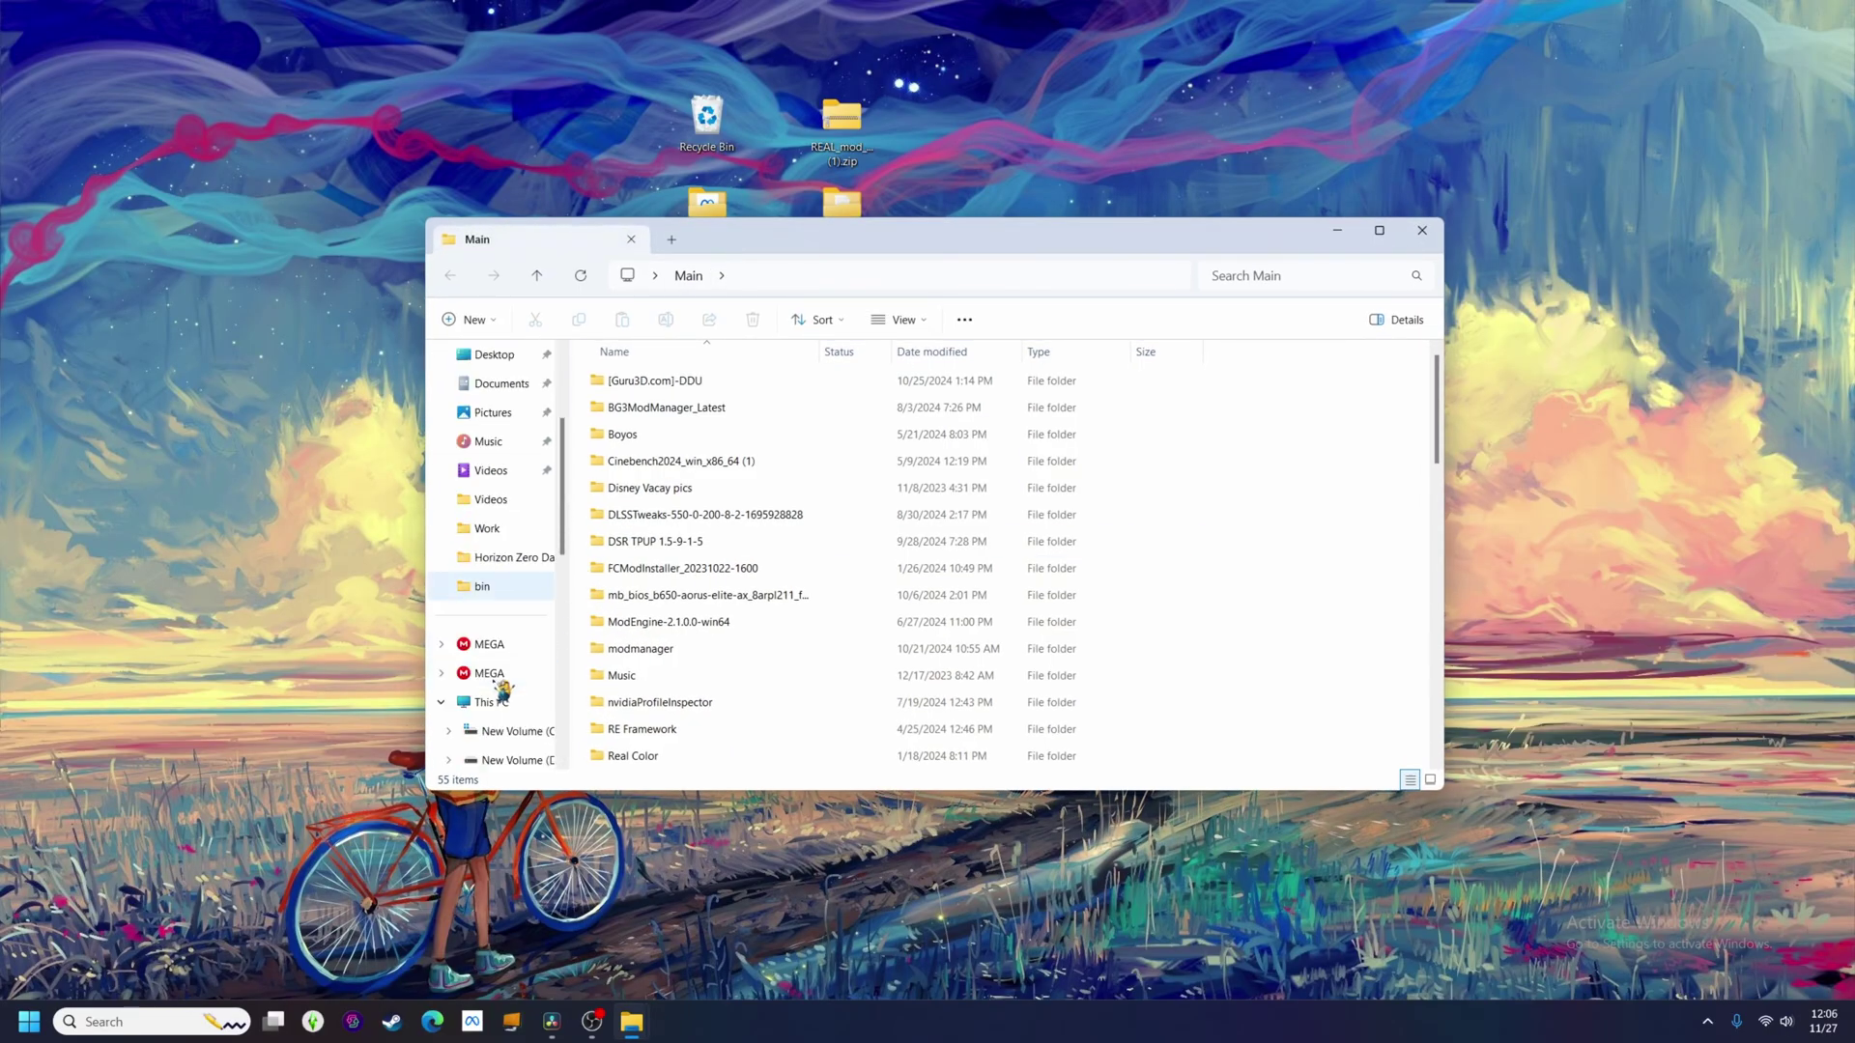
pyautogui.scroll(-2, 502, 689)
pyautogui.click(502, 586)
pyautogui.doubleClick(641, 437)
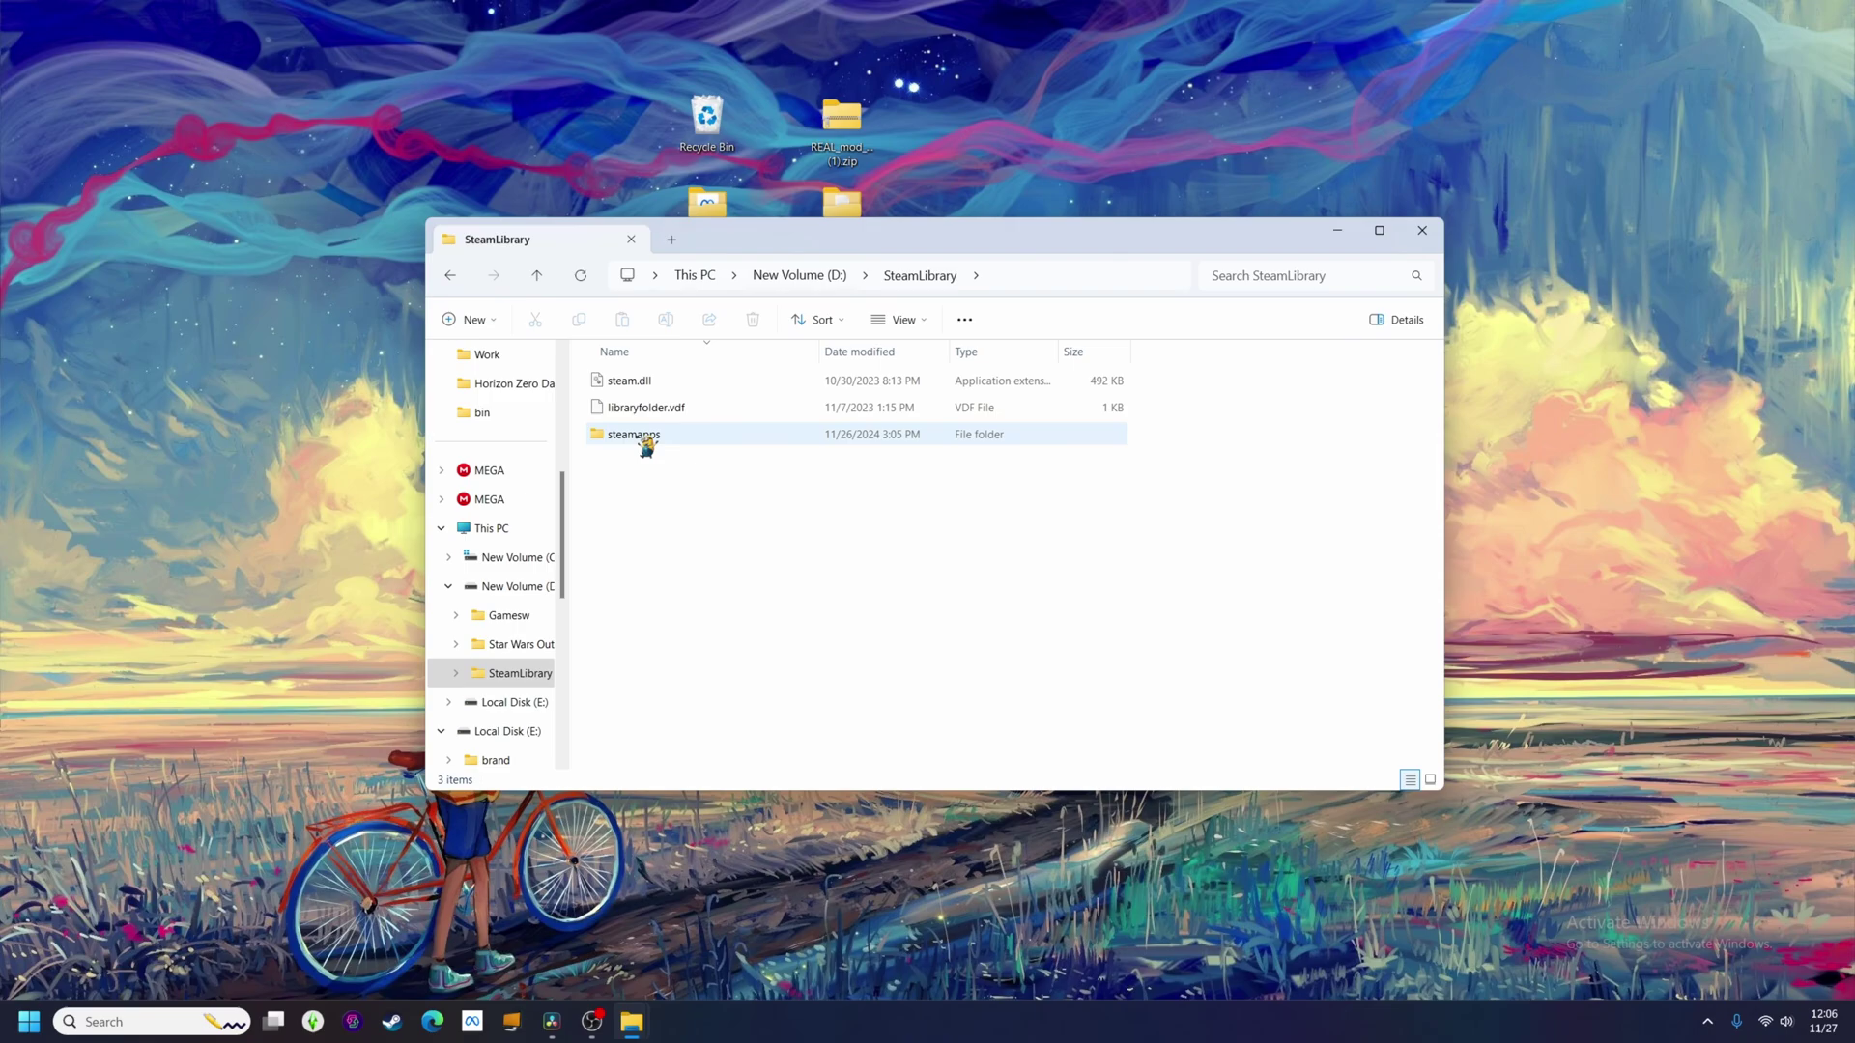
pyautogui.doubleClick(640, 381)
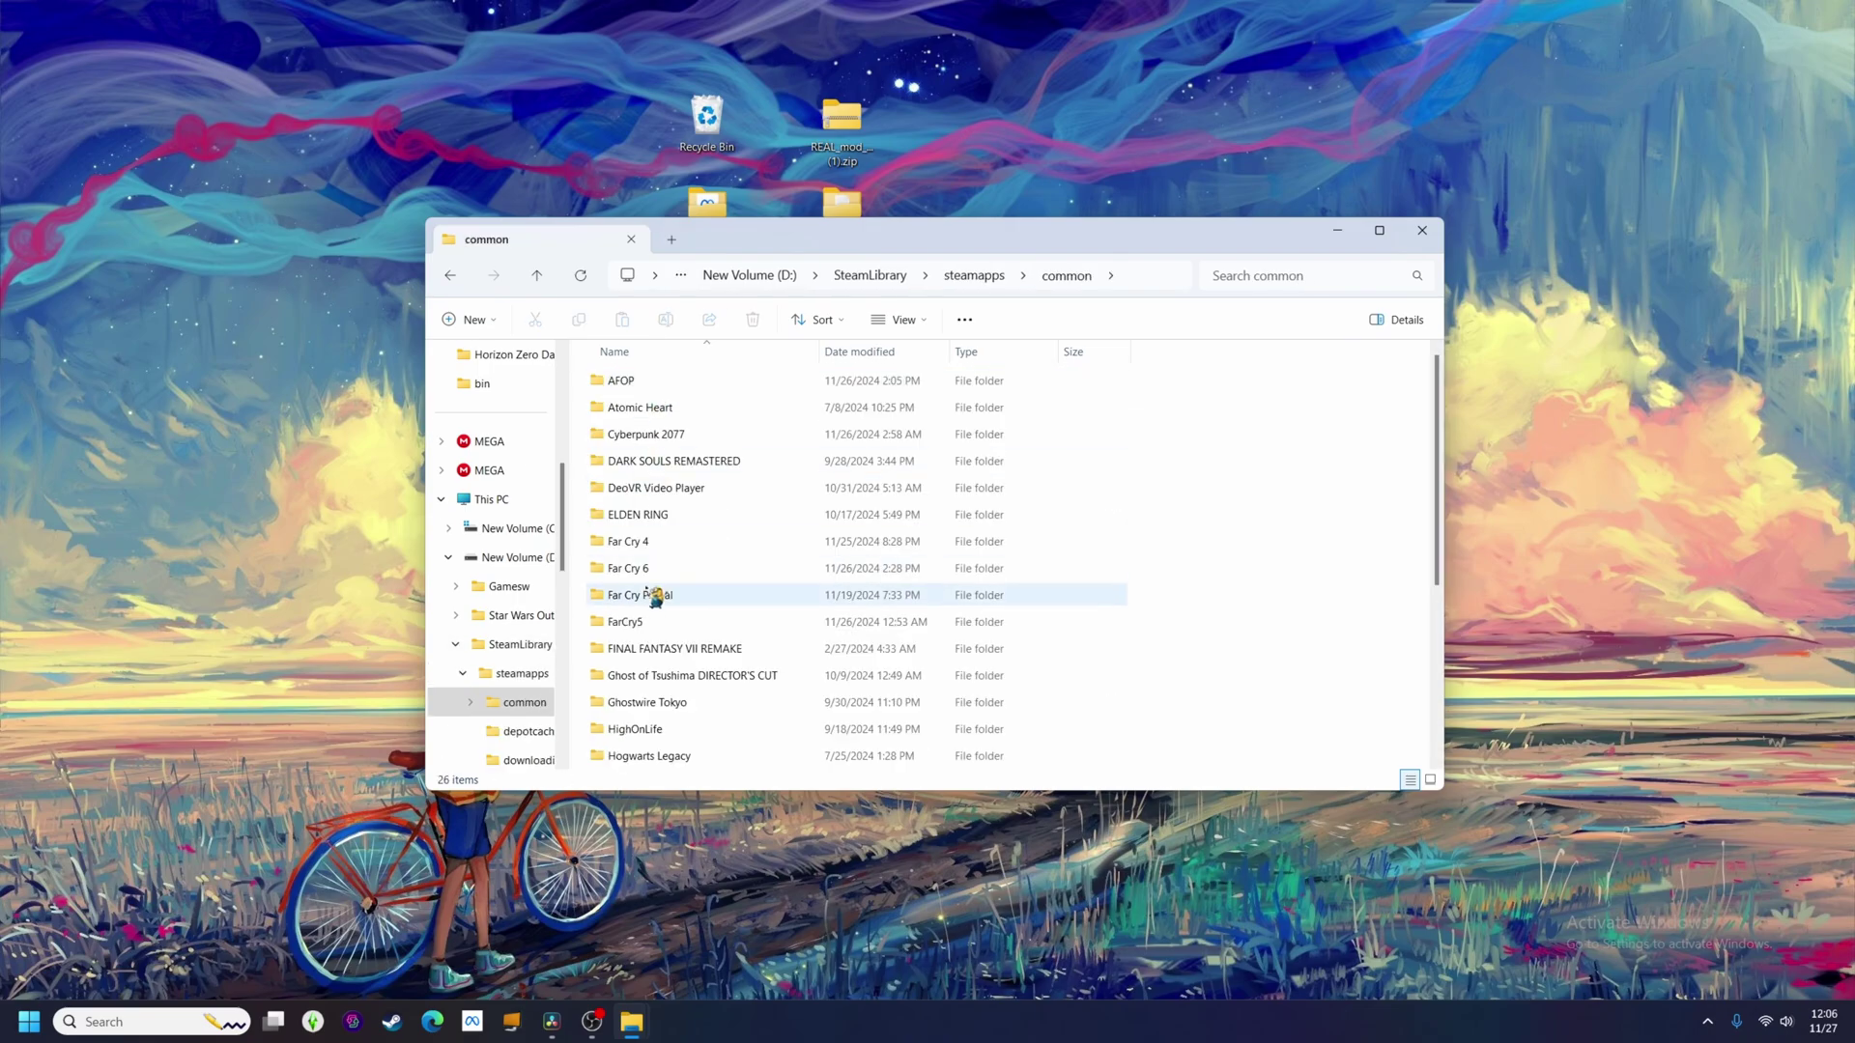
pyautogui.click(645, 568)
pyautogui.doubleClick(653, 571)
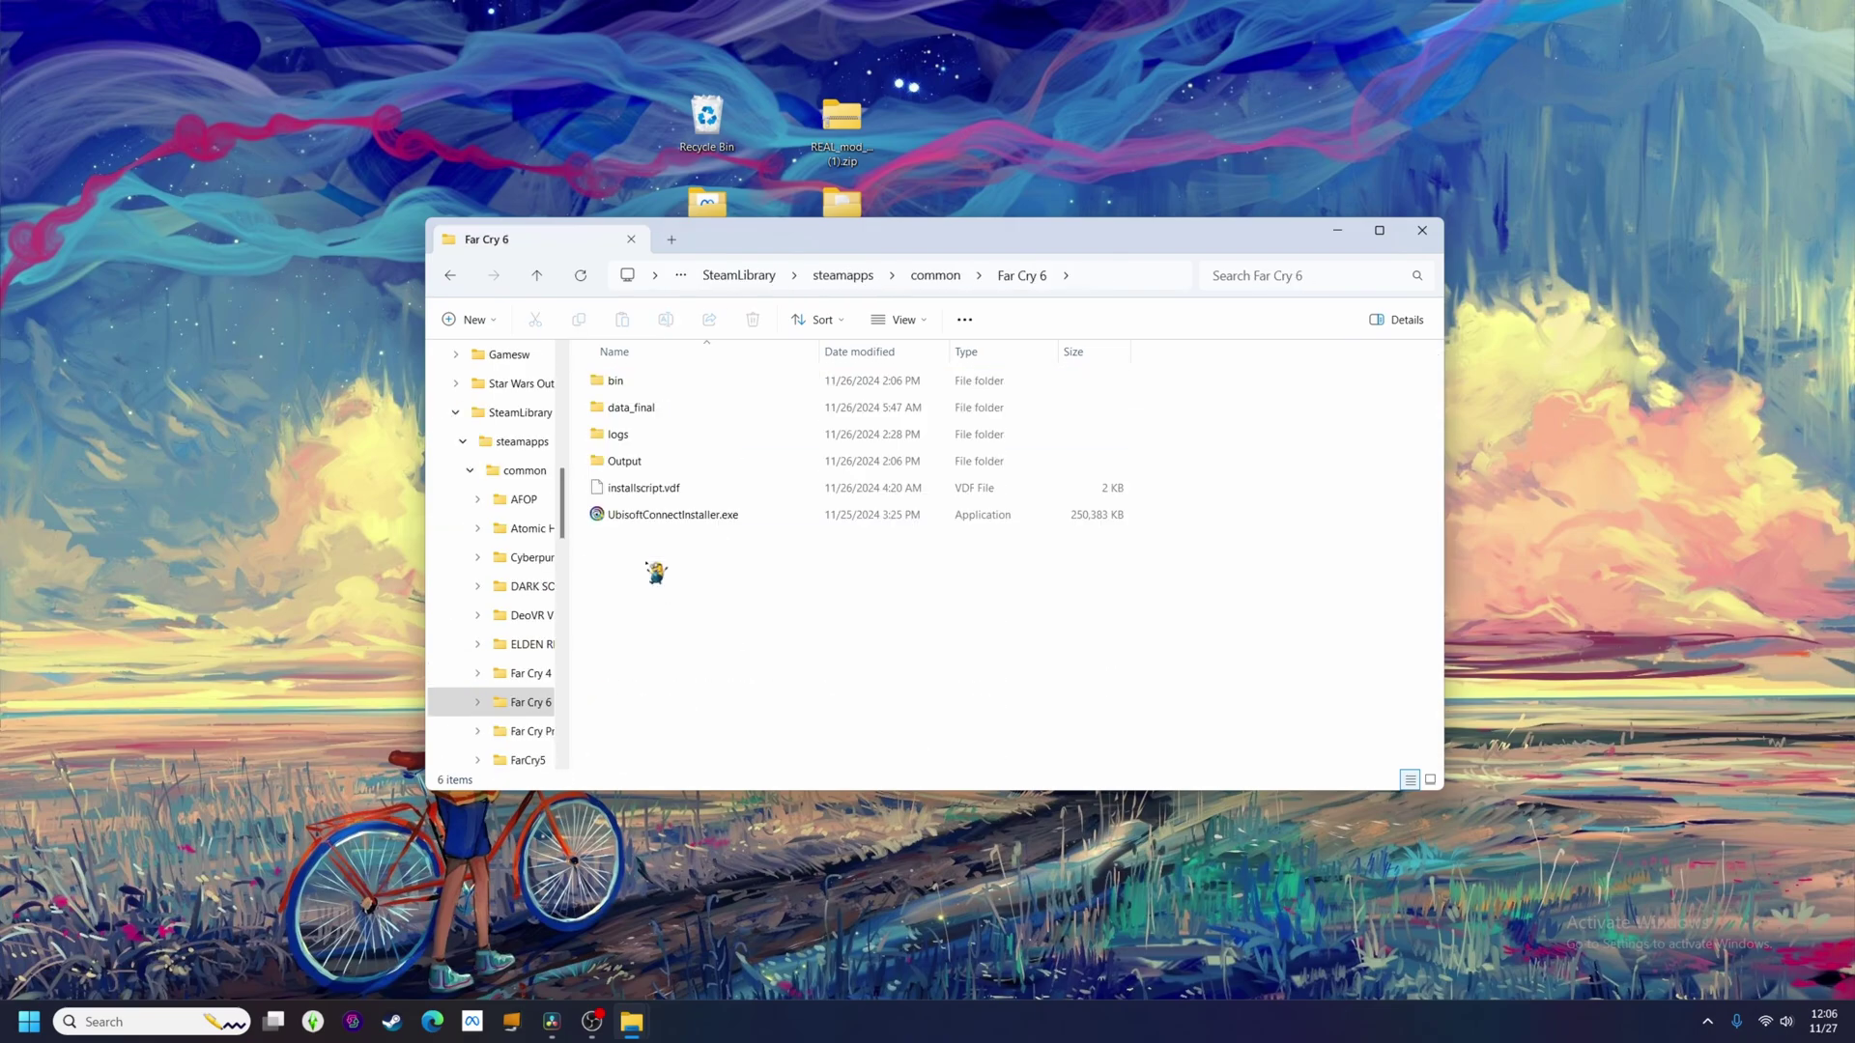
pyautogui.doubleClick(633, 384)
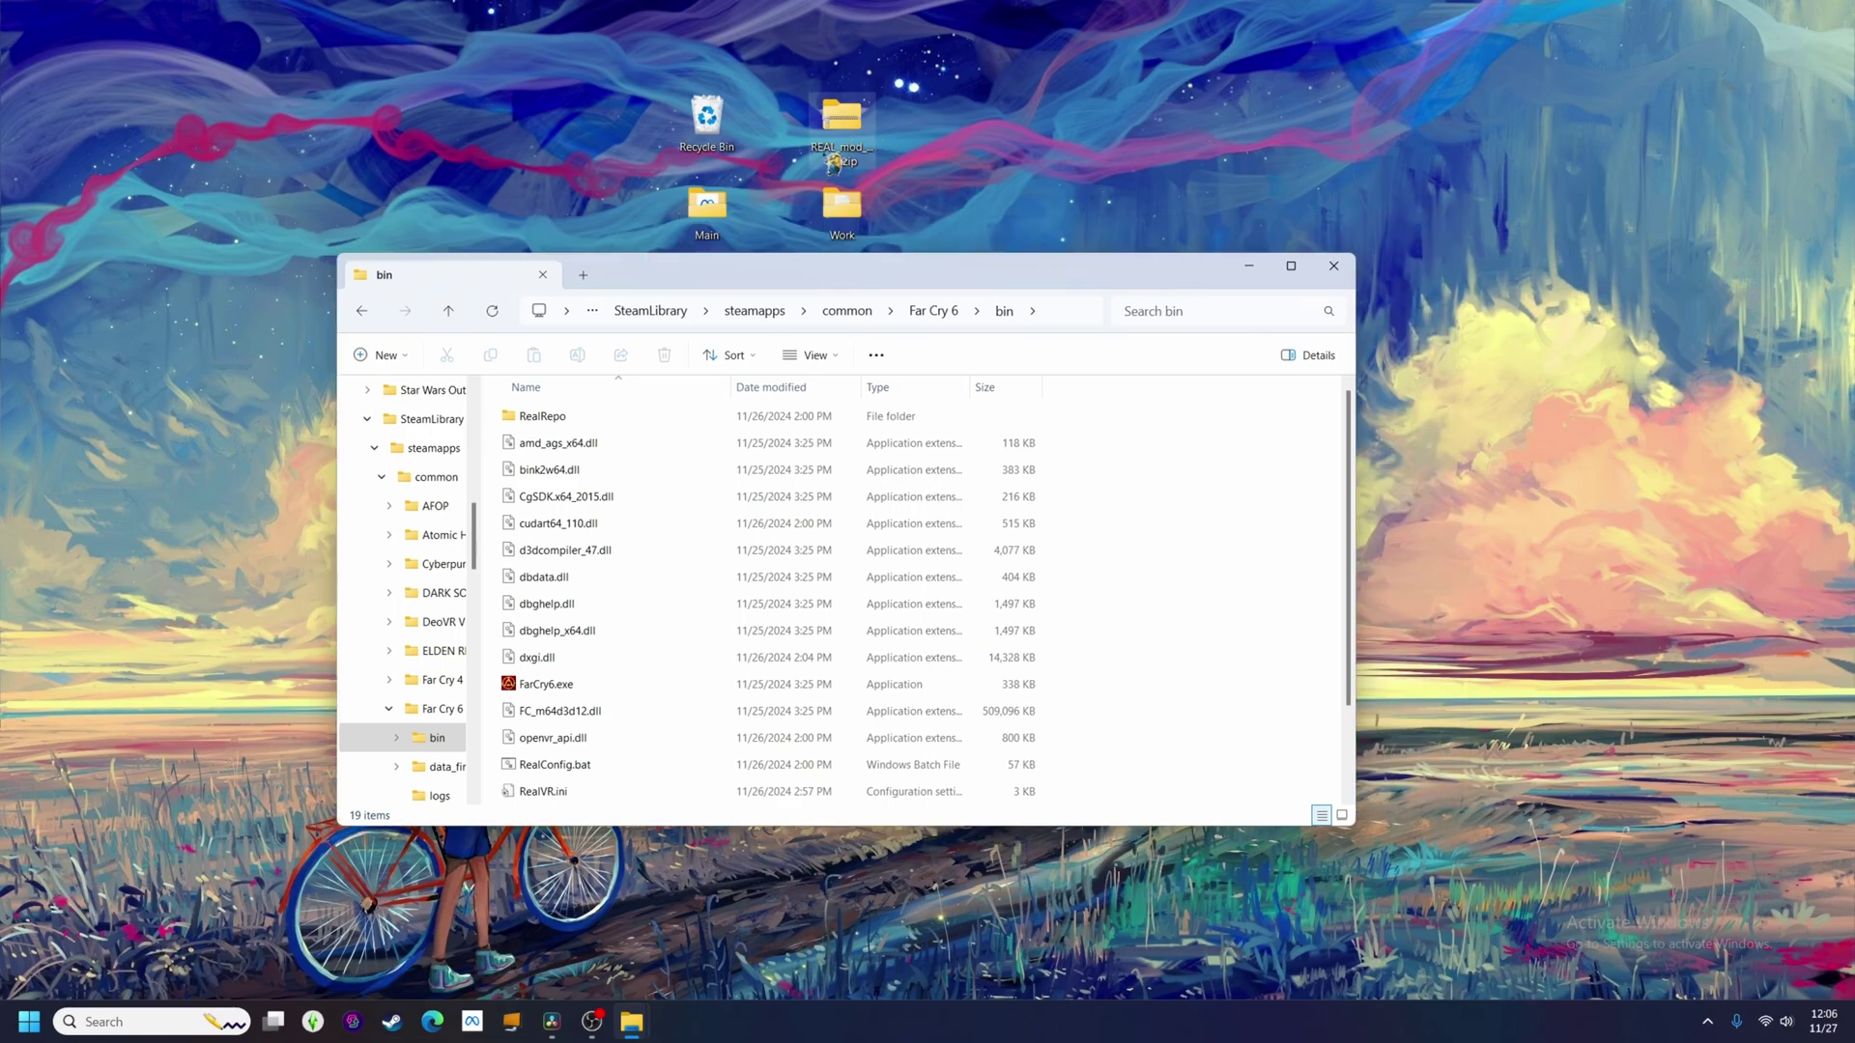
# Drag the REAL VR zip's four items into bin, replacing the existing files
pyautogui.doubleClick(833, 154)
pyautogui.moveTo(942, 242); pyautogui.dragTo(1650, 121)
pyautogui.moveTo(1324, 418); pyautogui.dragTo(1172, 716)
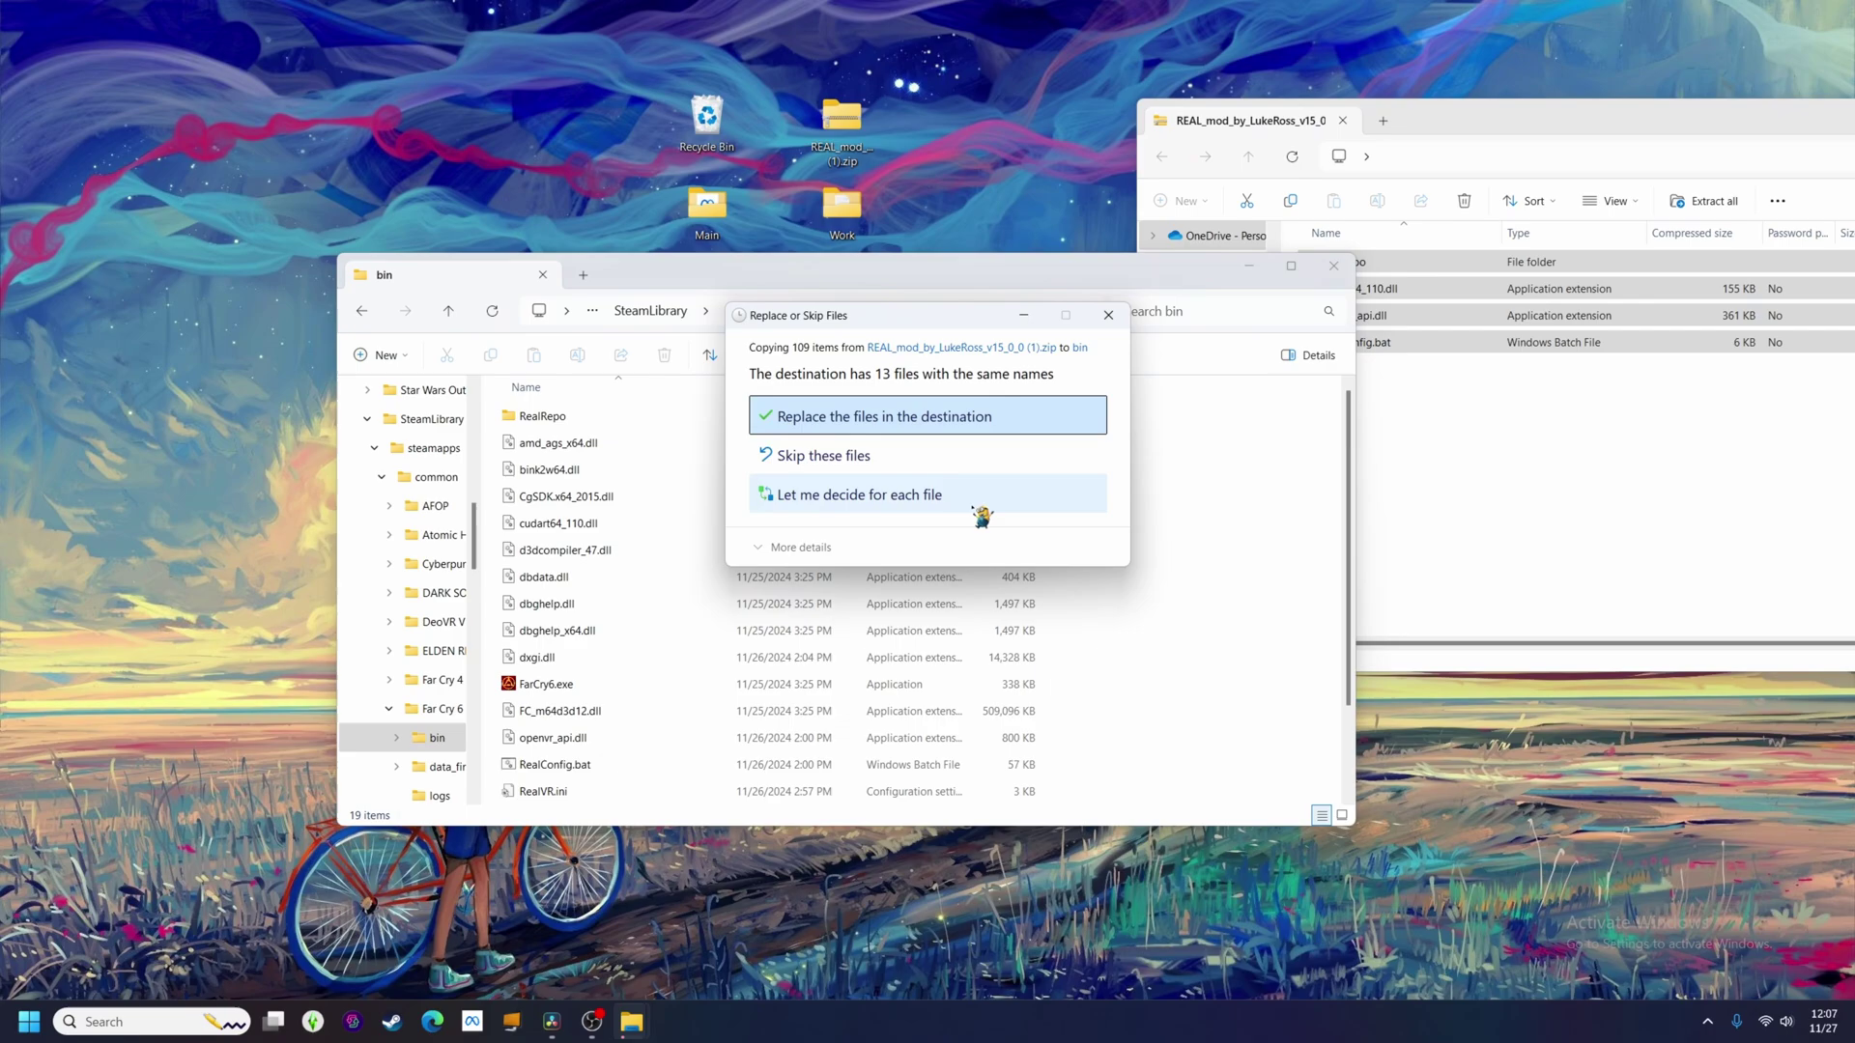
pyautogui.click(901, 417)
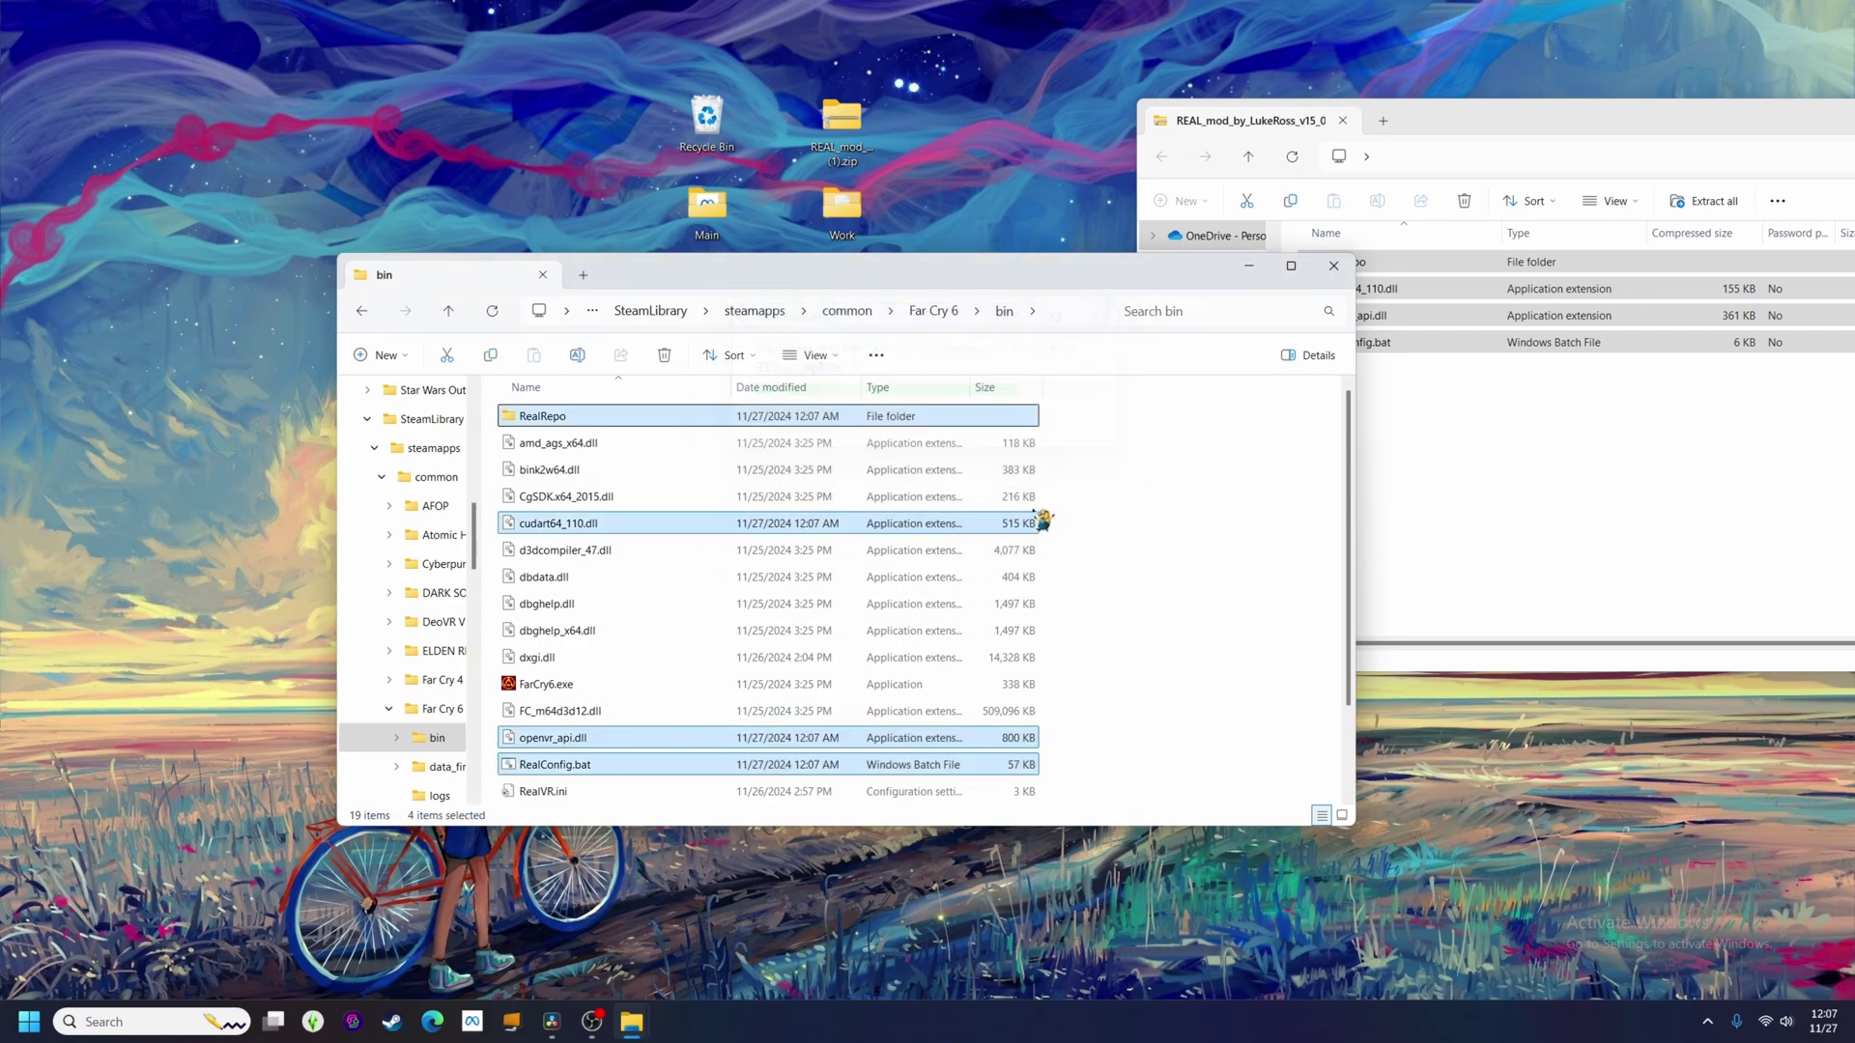
# Run RealConfig.bat past the SmartScreen warning until it reports 'All done!'
pyautogui.doubleClick(620, 767)
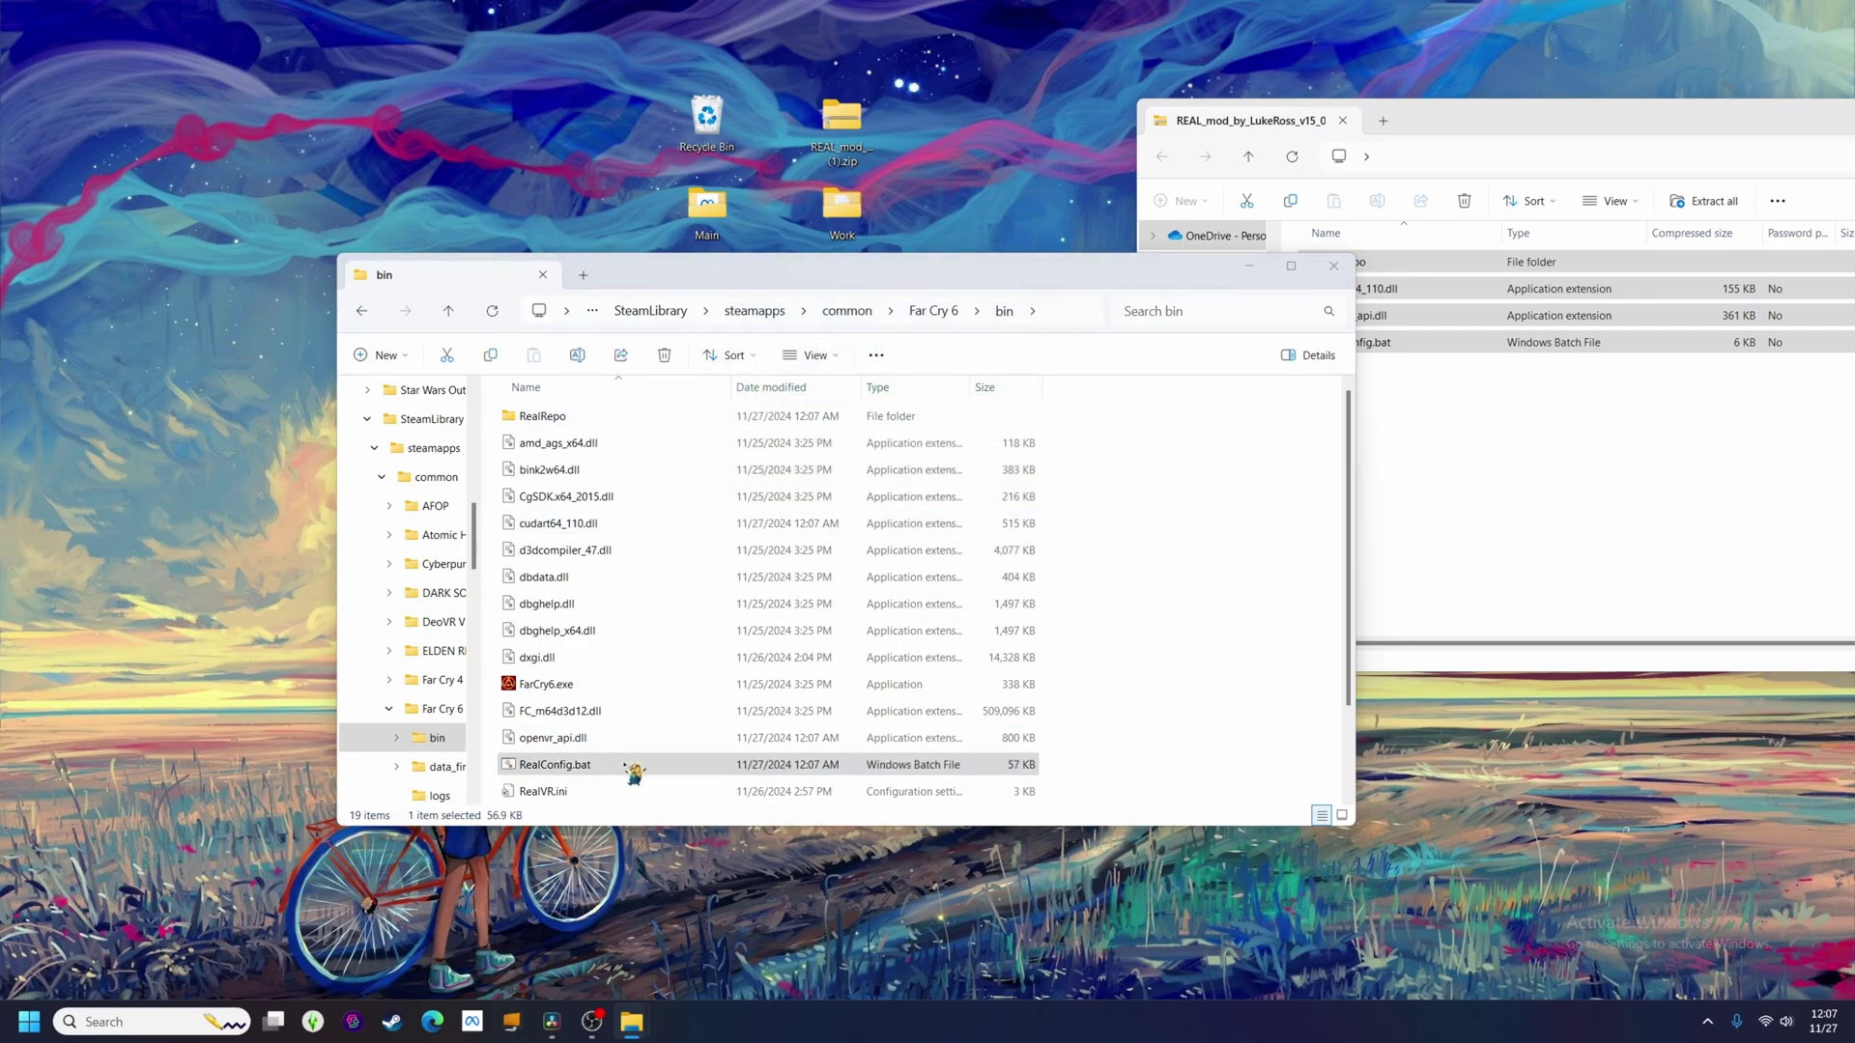
pyautogui.click(727, 379)
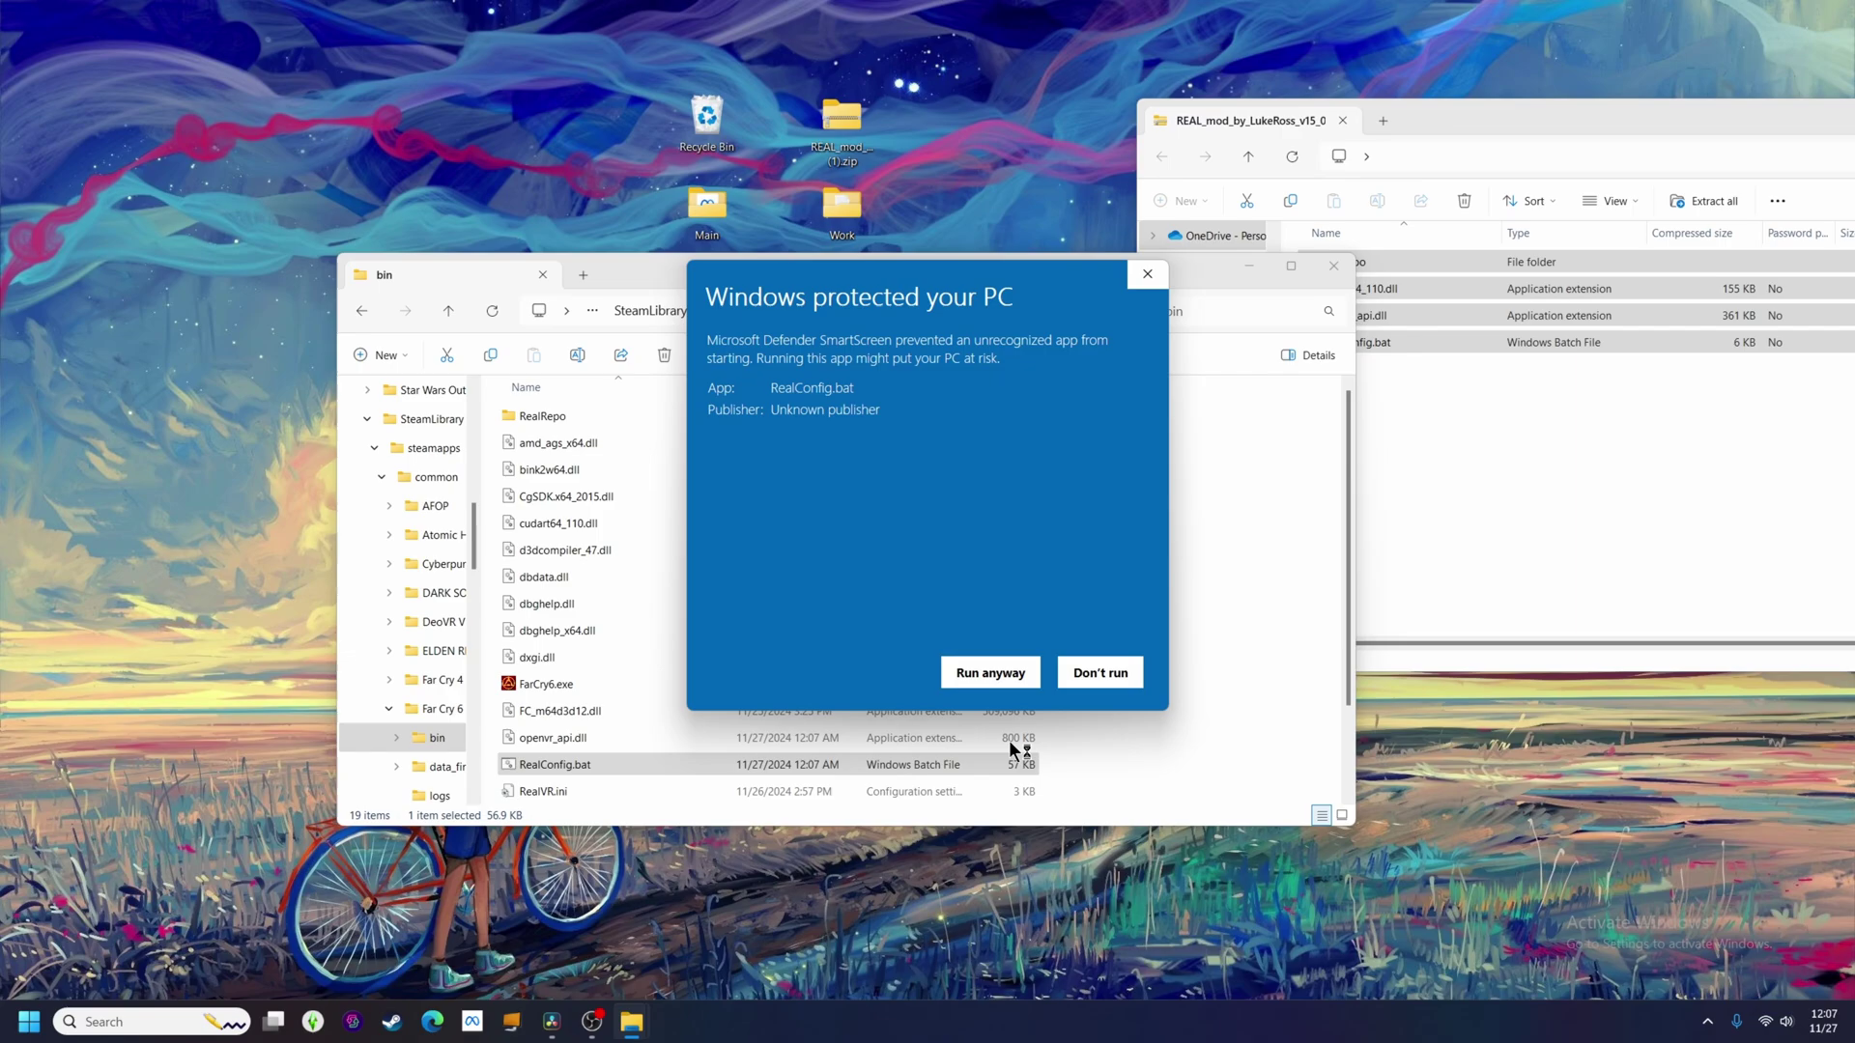
pyautogui.click(987, 676)
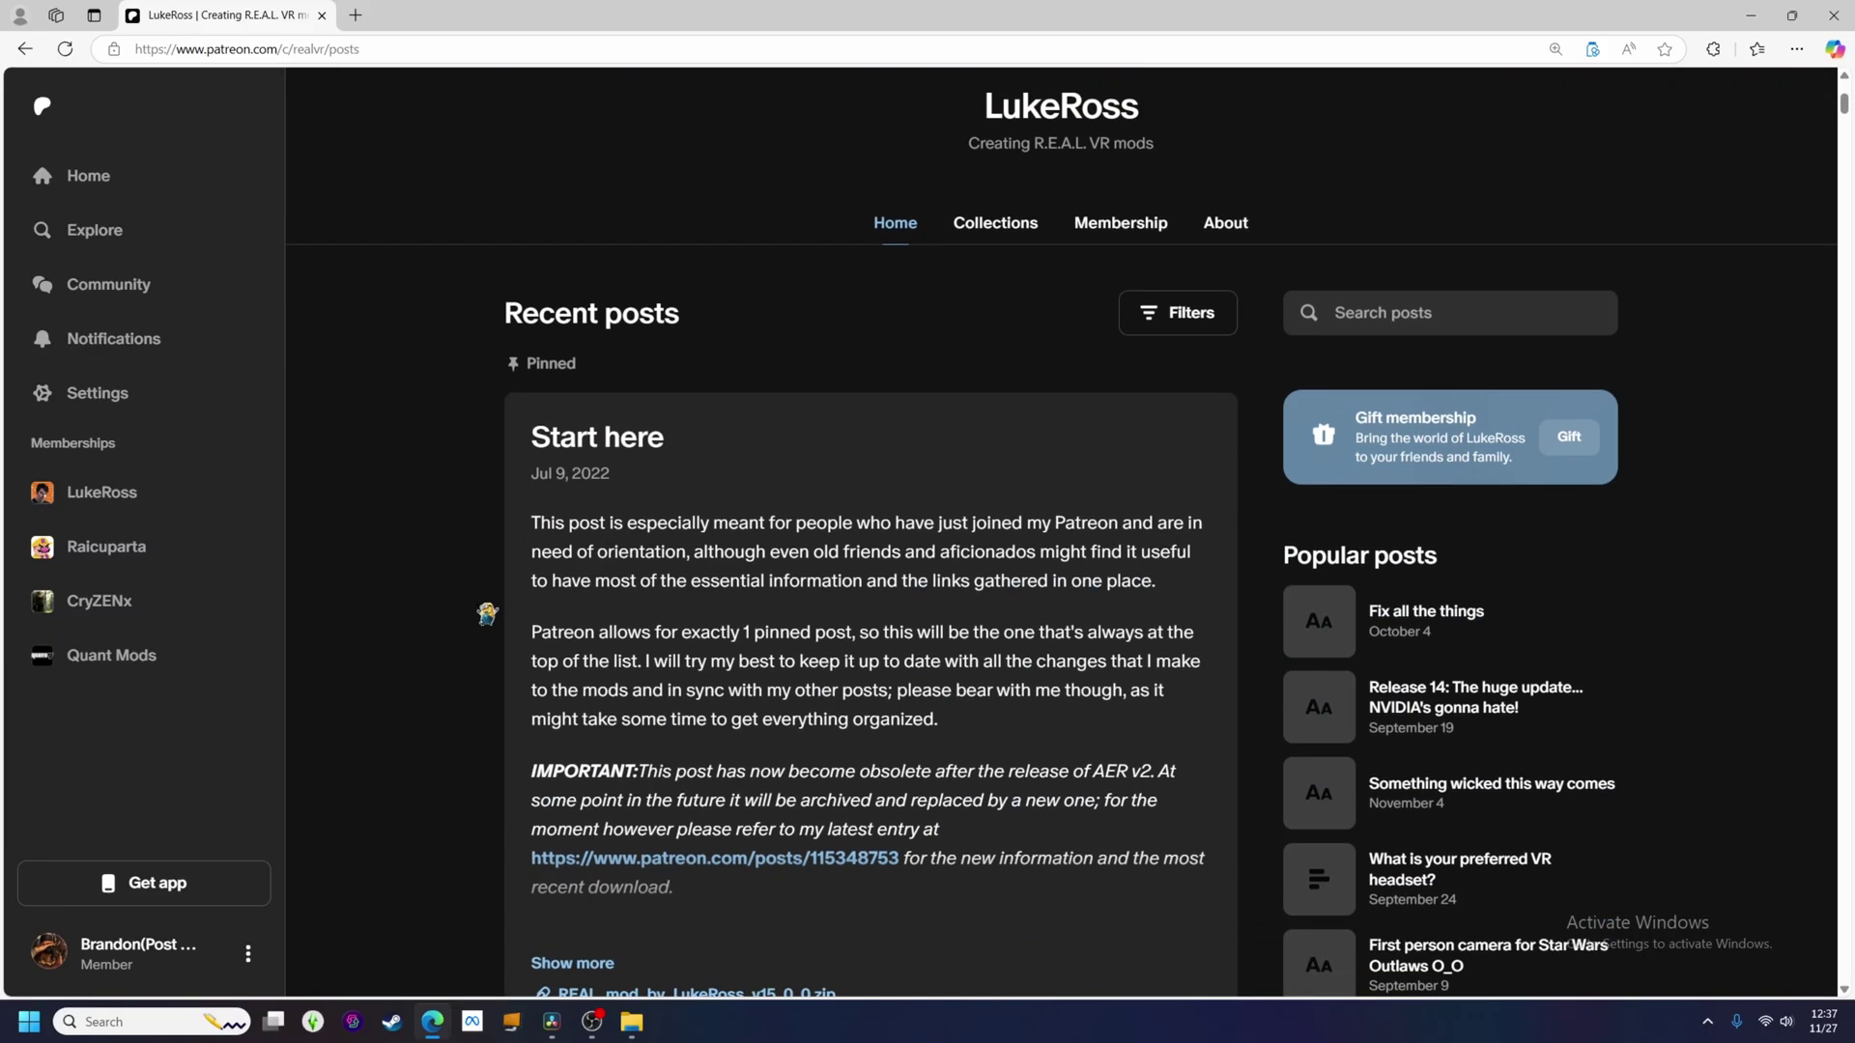
# Type 'Haaalp!!' in the Patreon post's comment box without posting, then minimize Edge
pyautogui.scroll(-10, 486, 609)
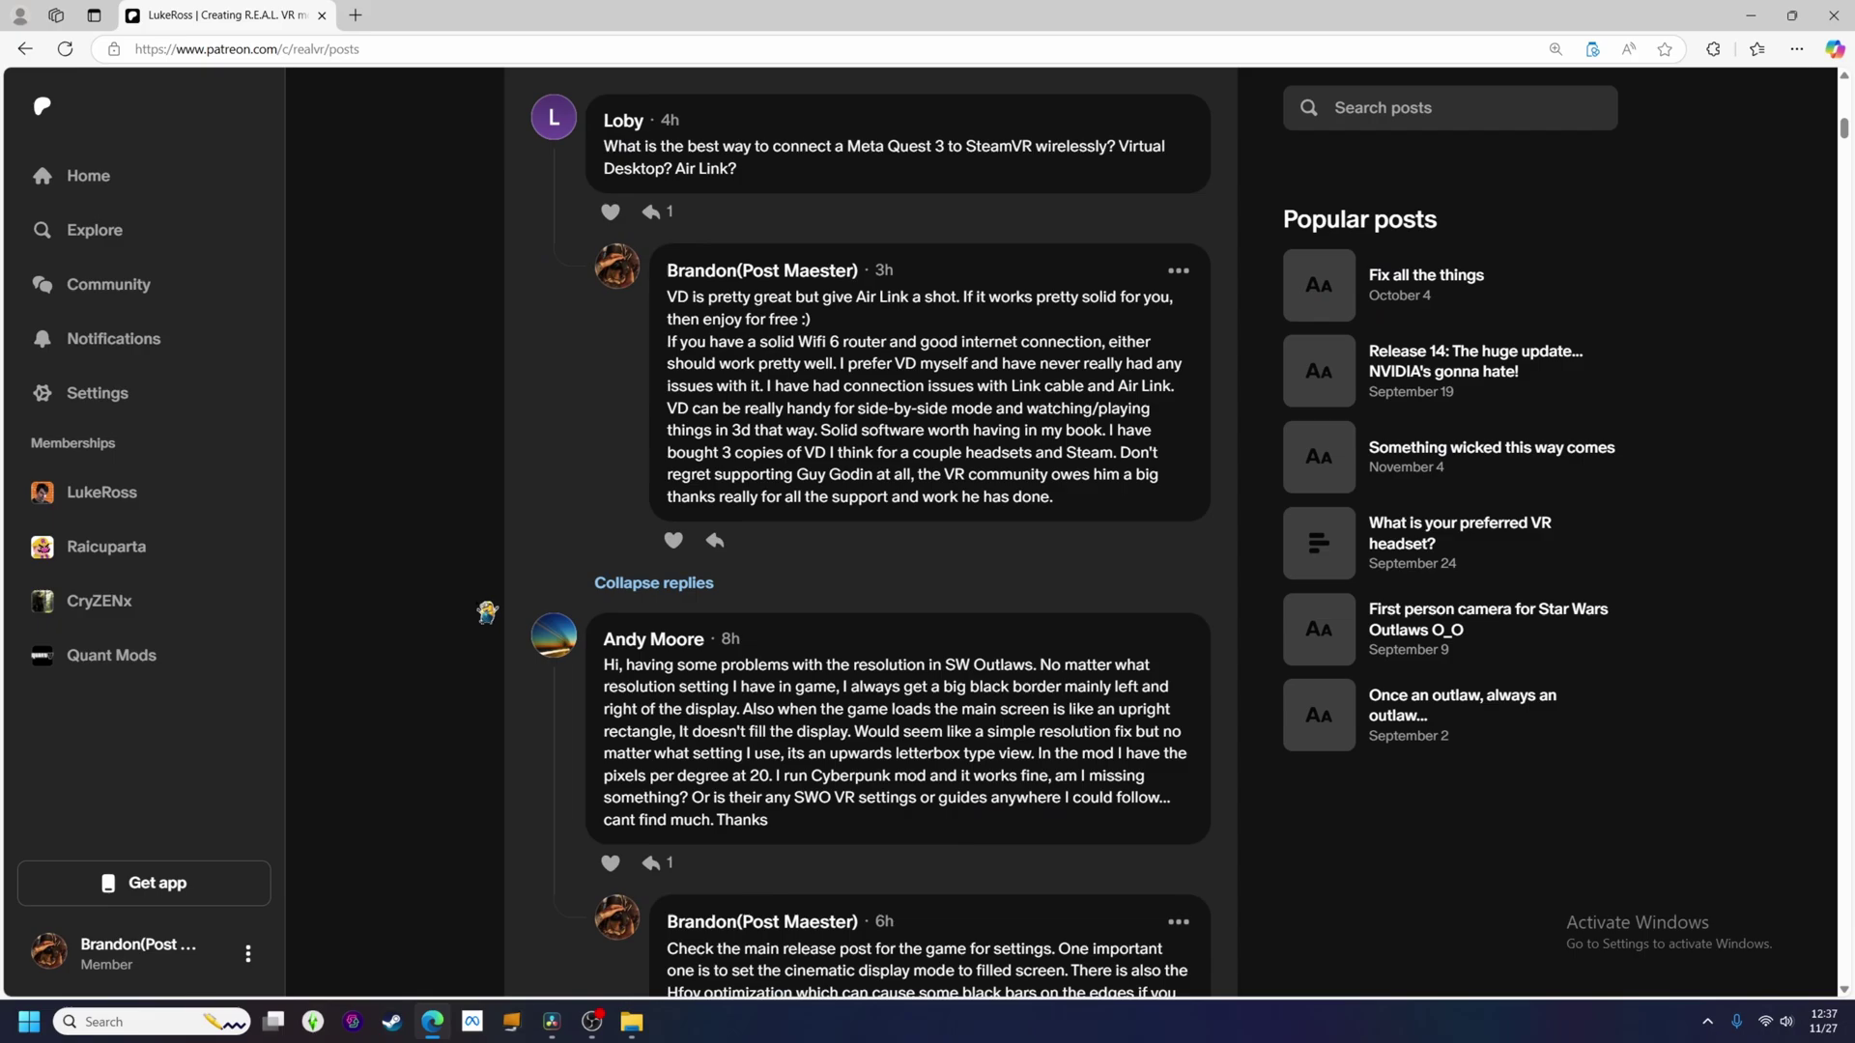
pyautogui.scroll(-1, 486, 609)
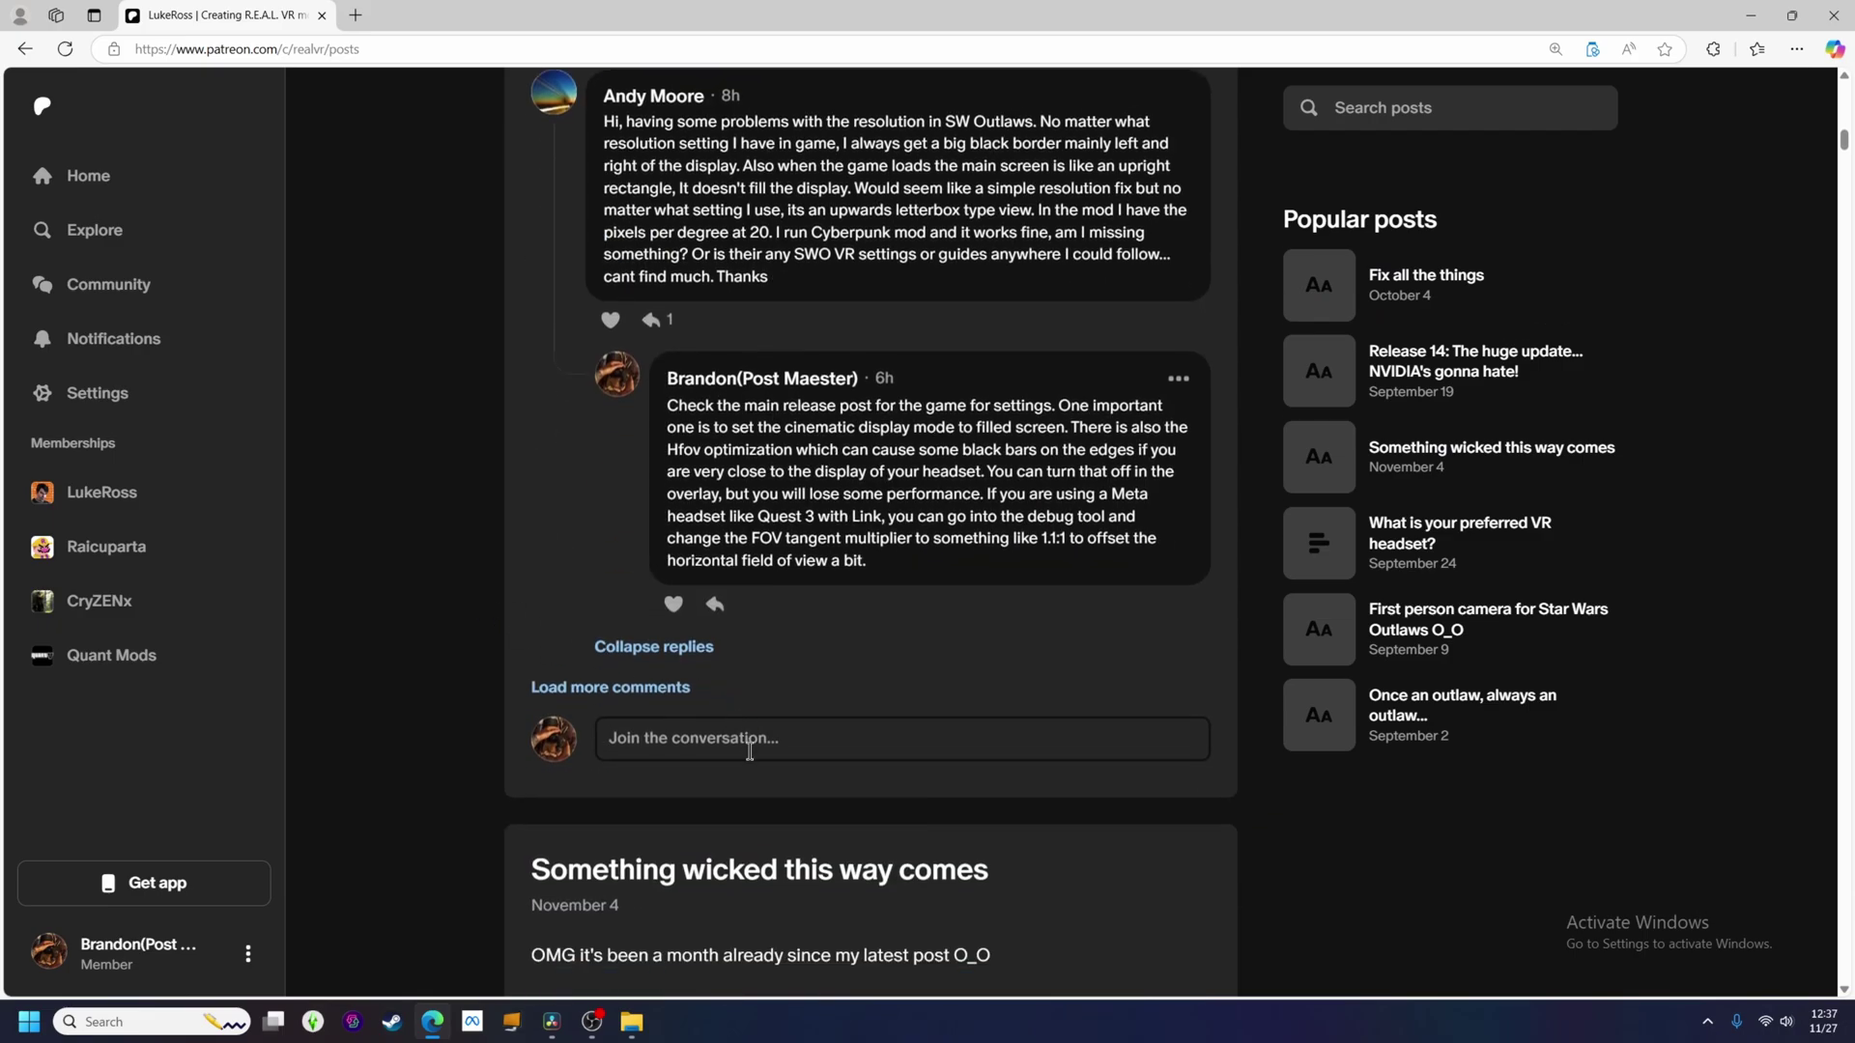
pyautogui.click(750, 751)
pyautogui.write('Haaalp!')
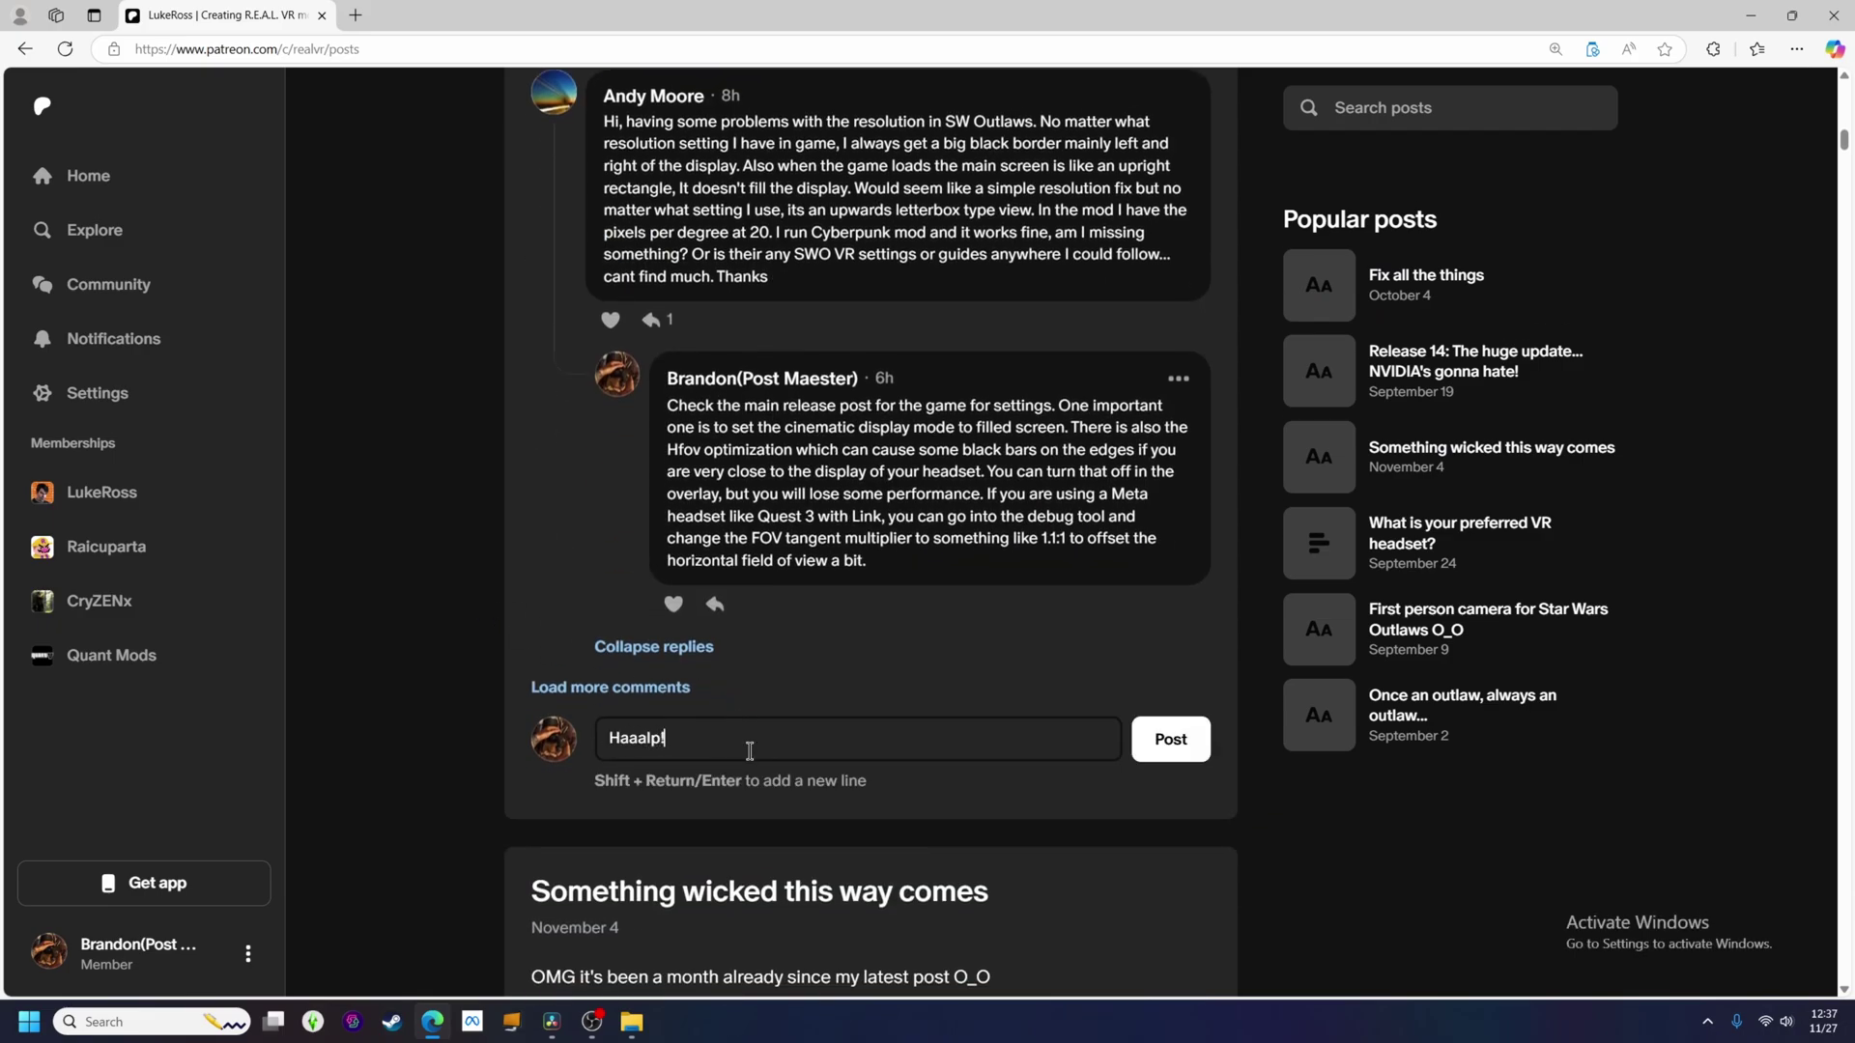
pyautogui.write('!')
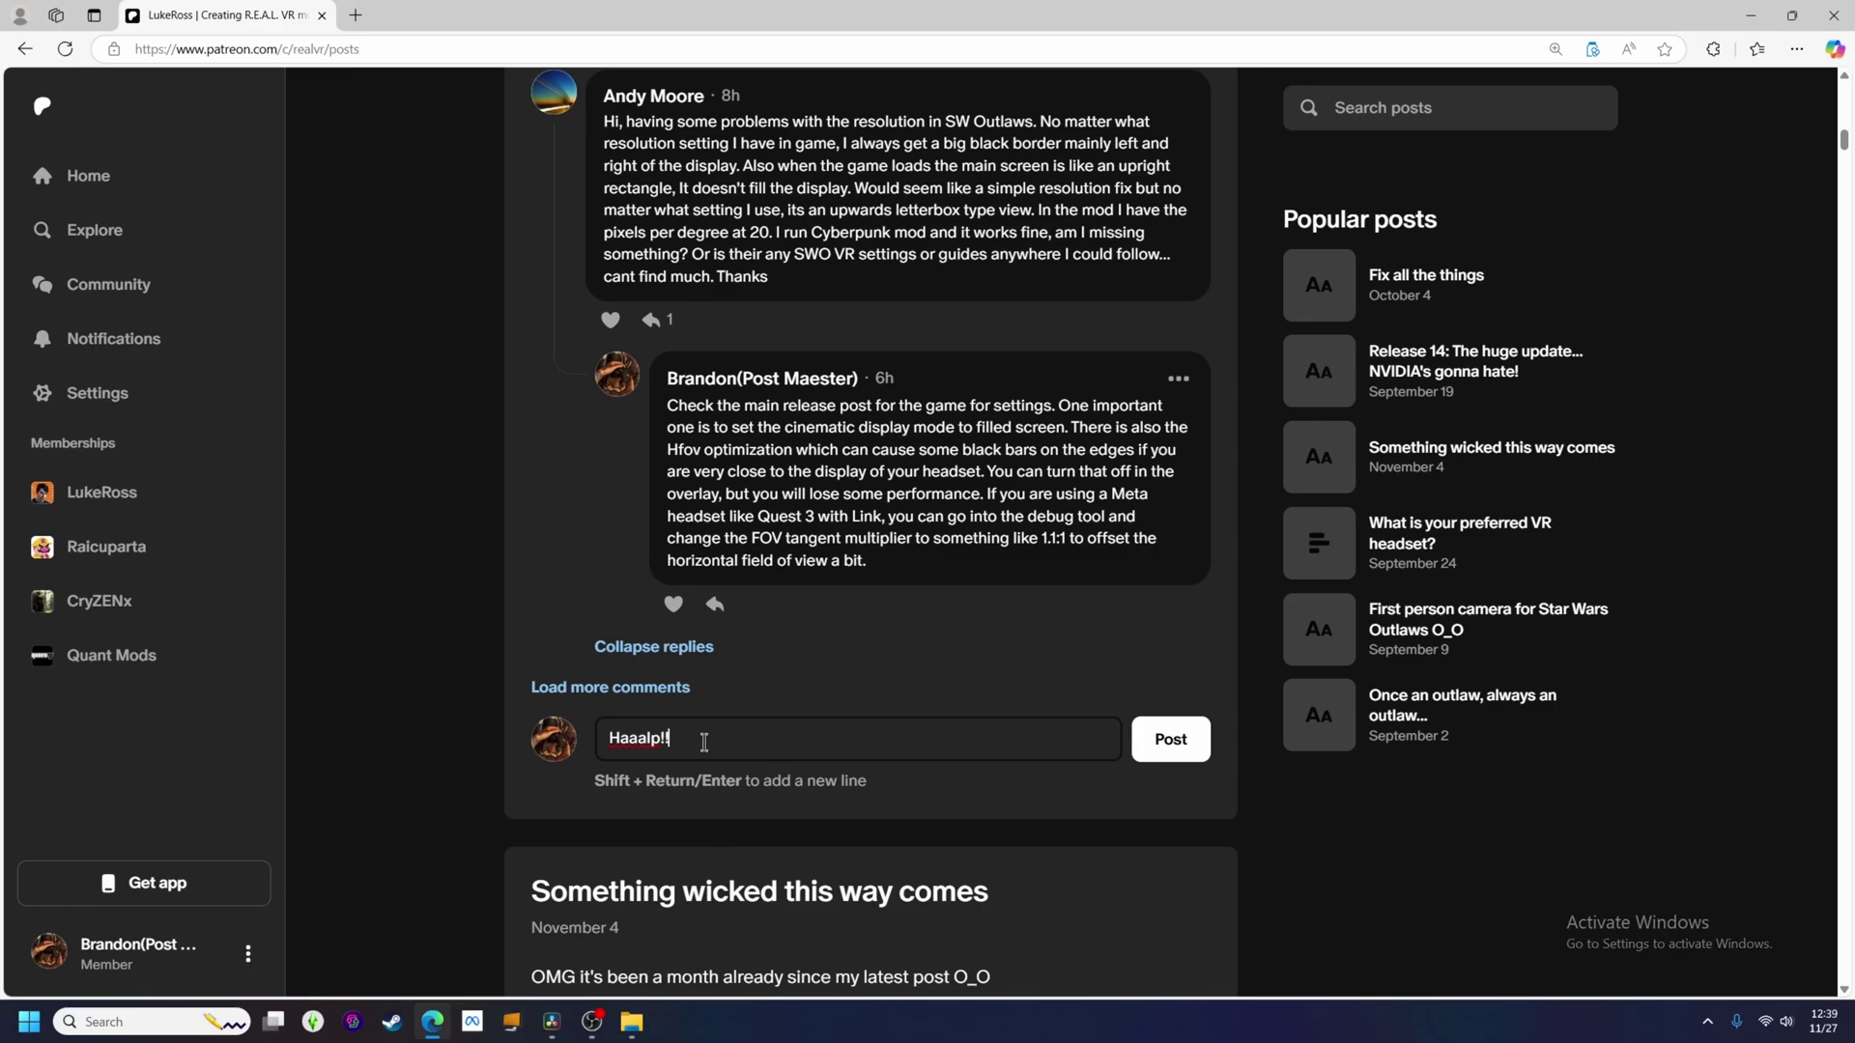
pyautogui.click(1749, 23)
# Bring back the Far Cry 6 bin folder window and open RealVR64.log in Notepad
pyautogui.moveTo(632, 1021)
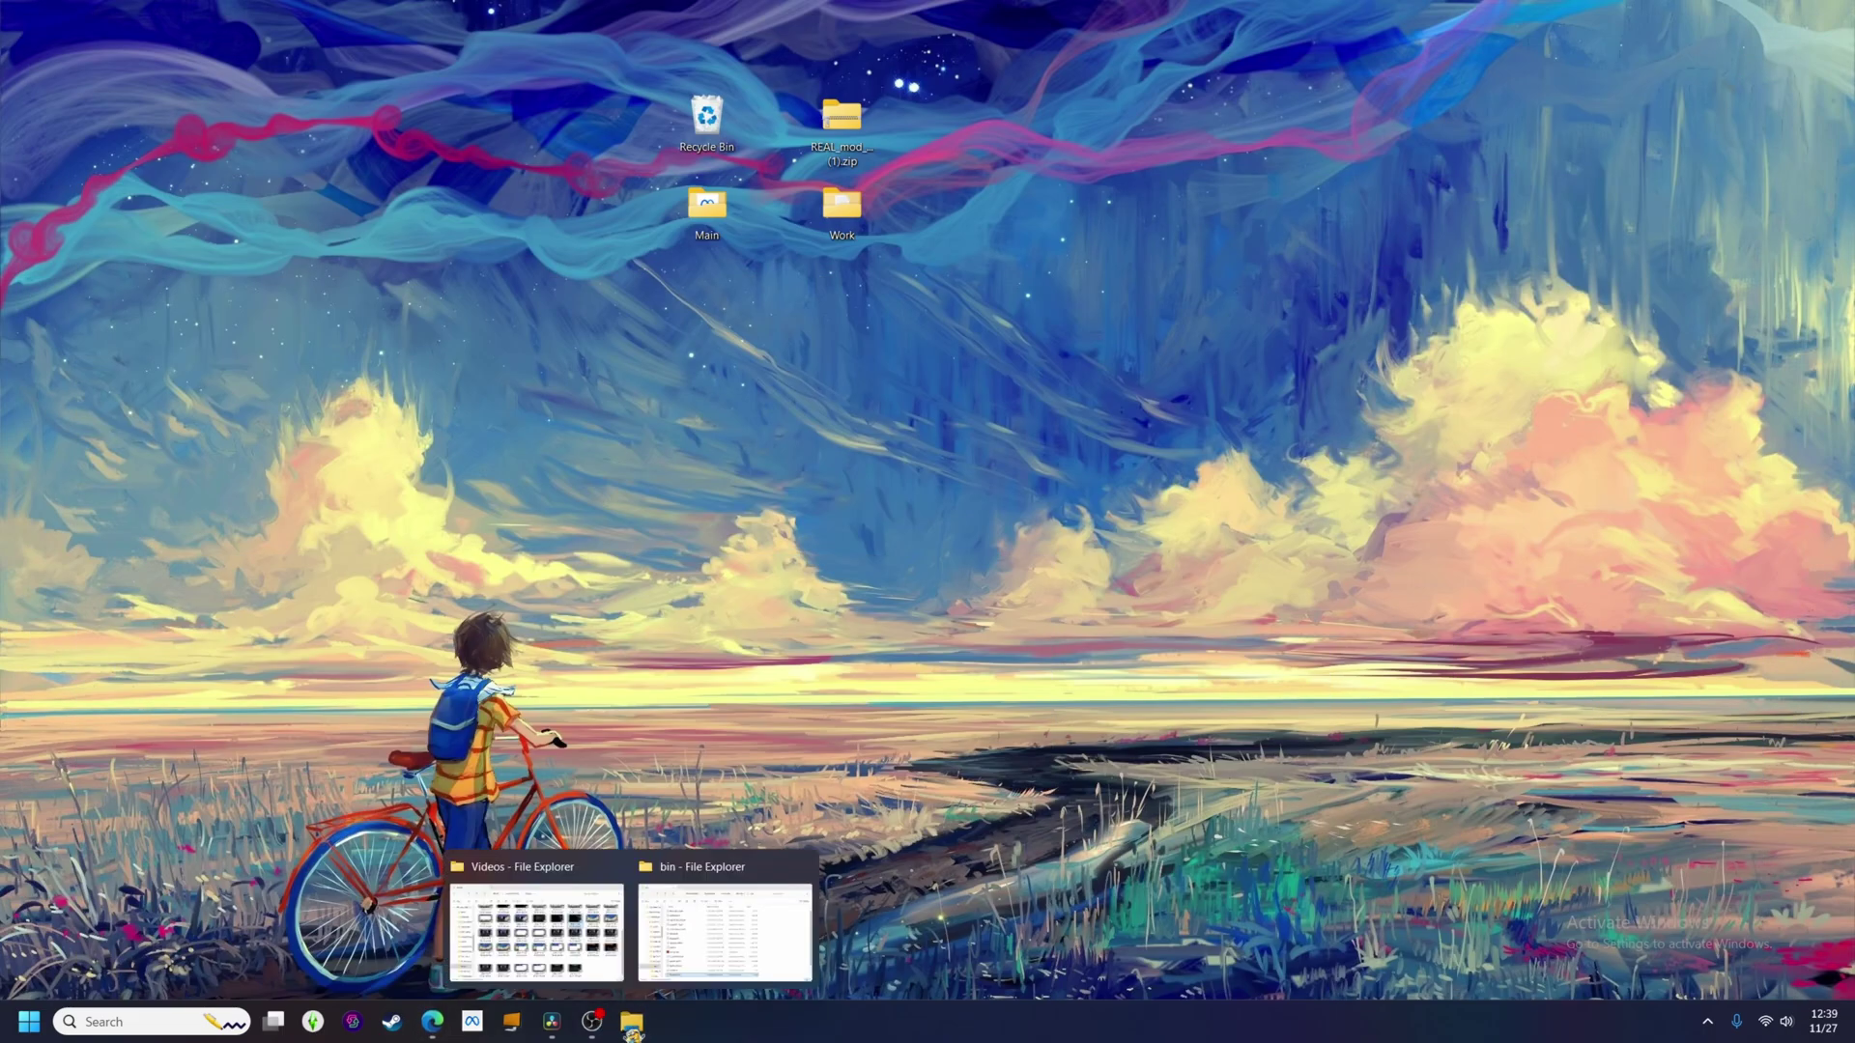
pyautogui.click(717, 985)
pyautogui.scroll(1, 801, 536)
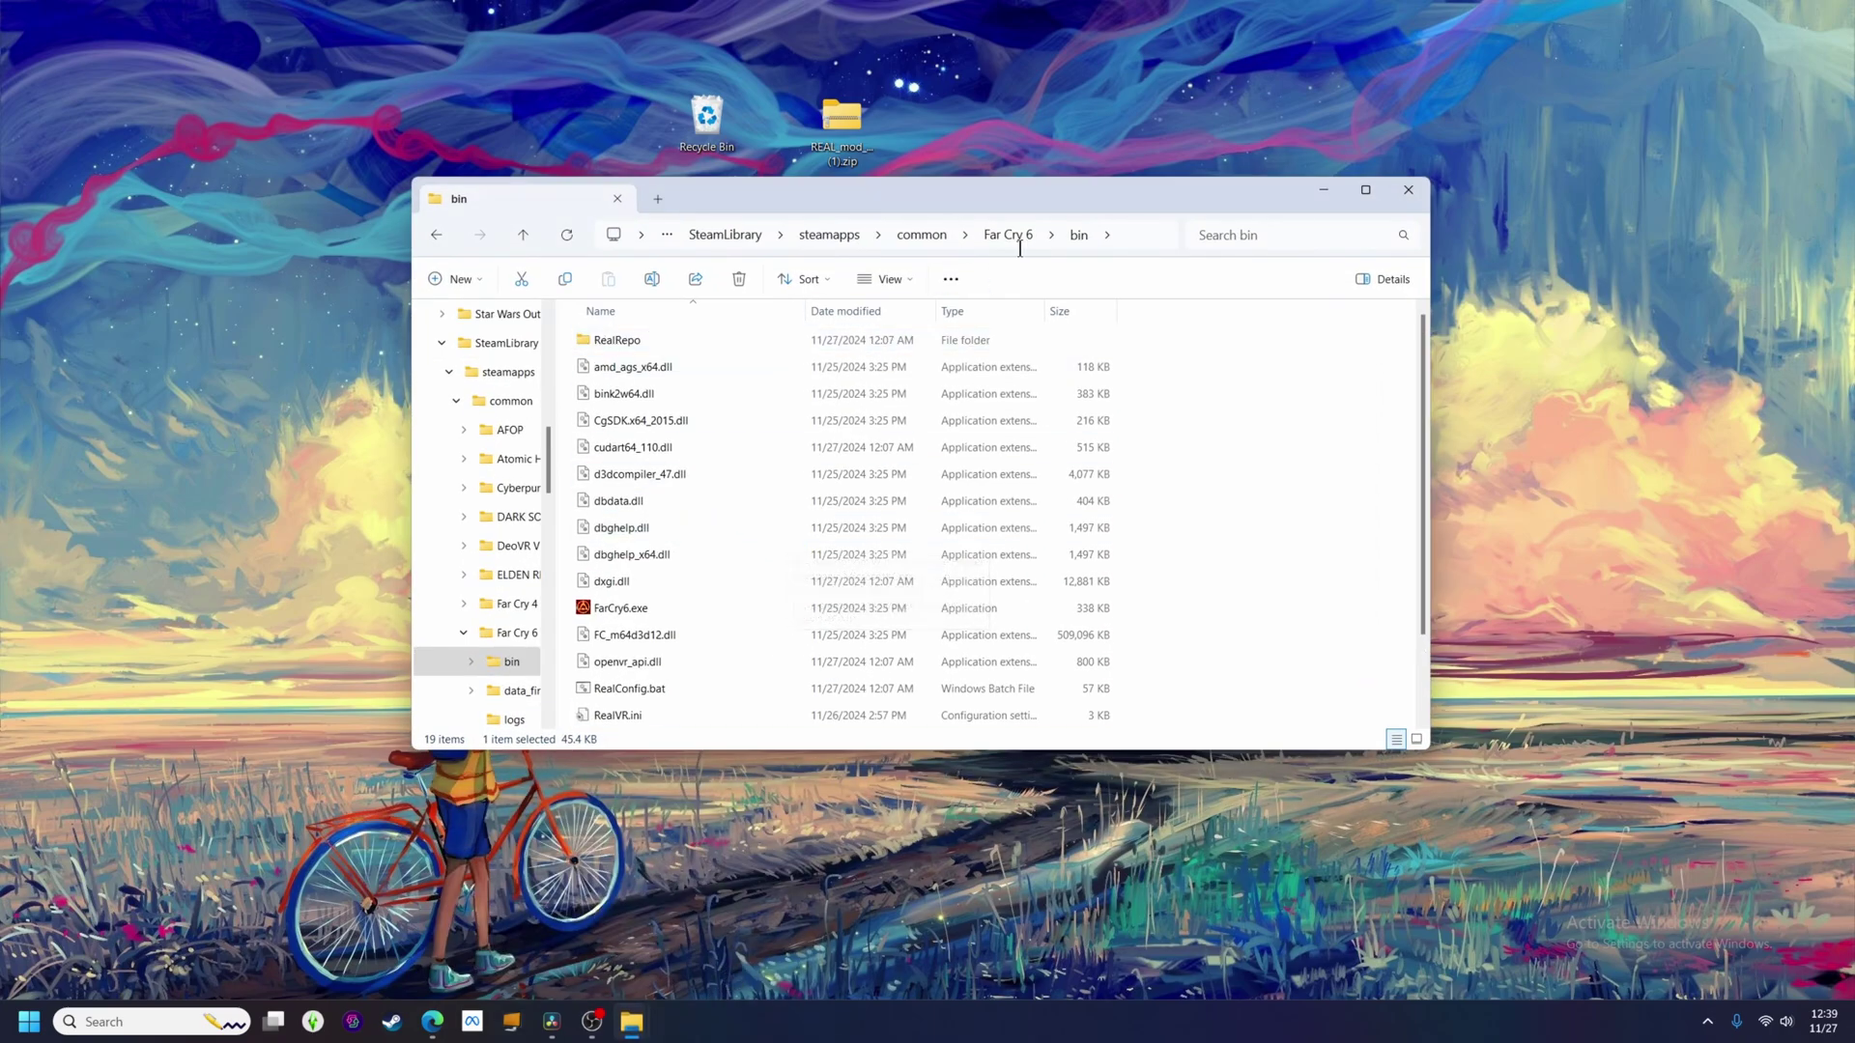
pyautogui.scroll(-2, 663, 645)
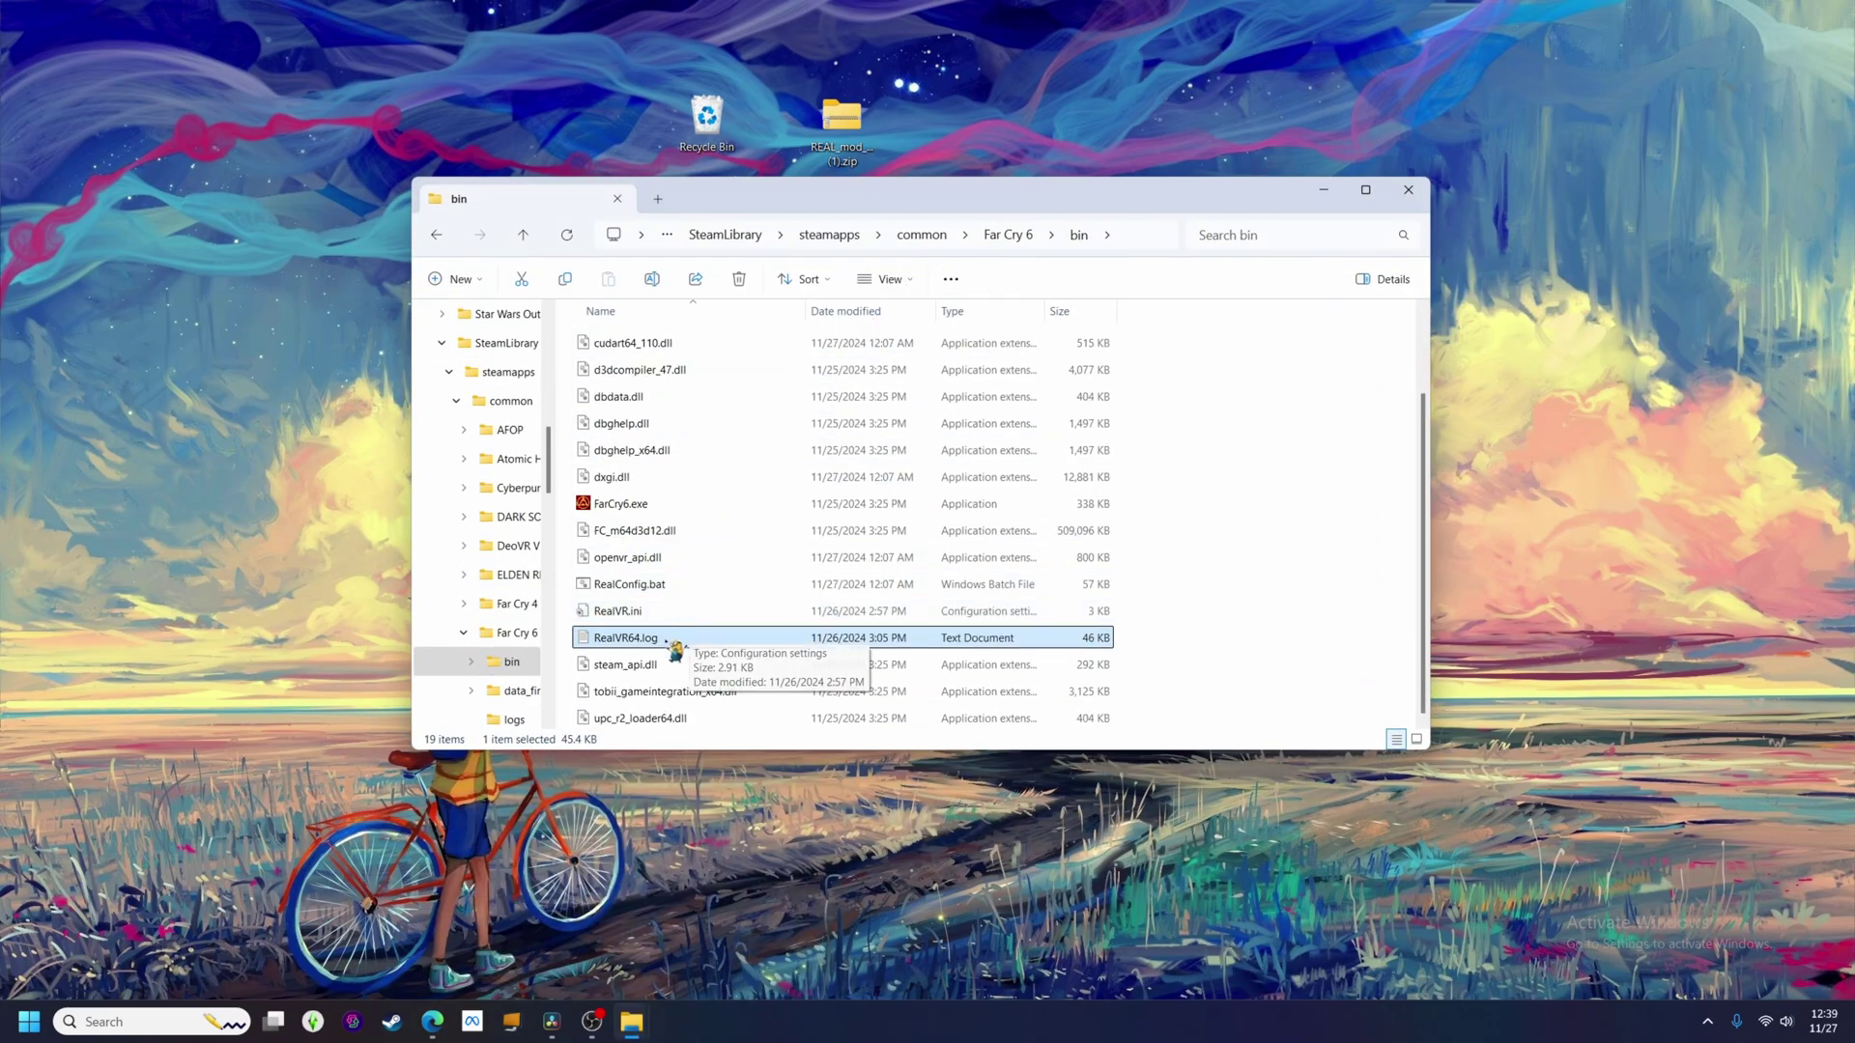
pyautogui.doubleClick(659, 642)
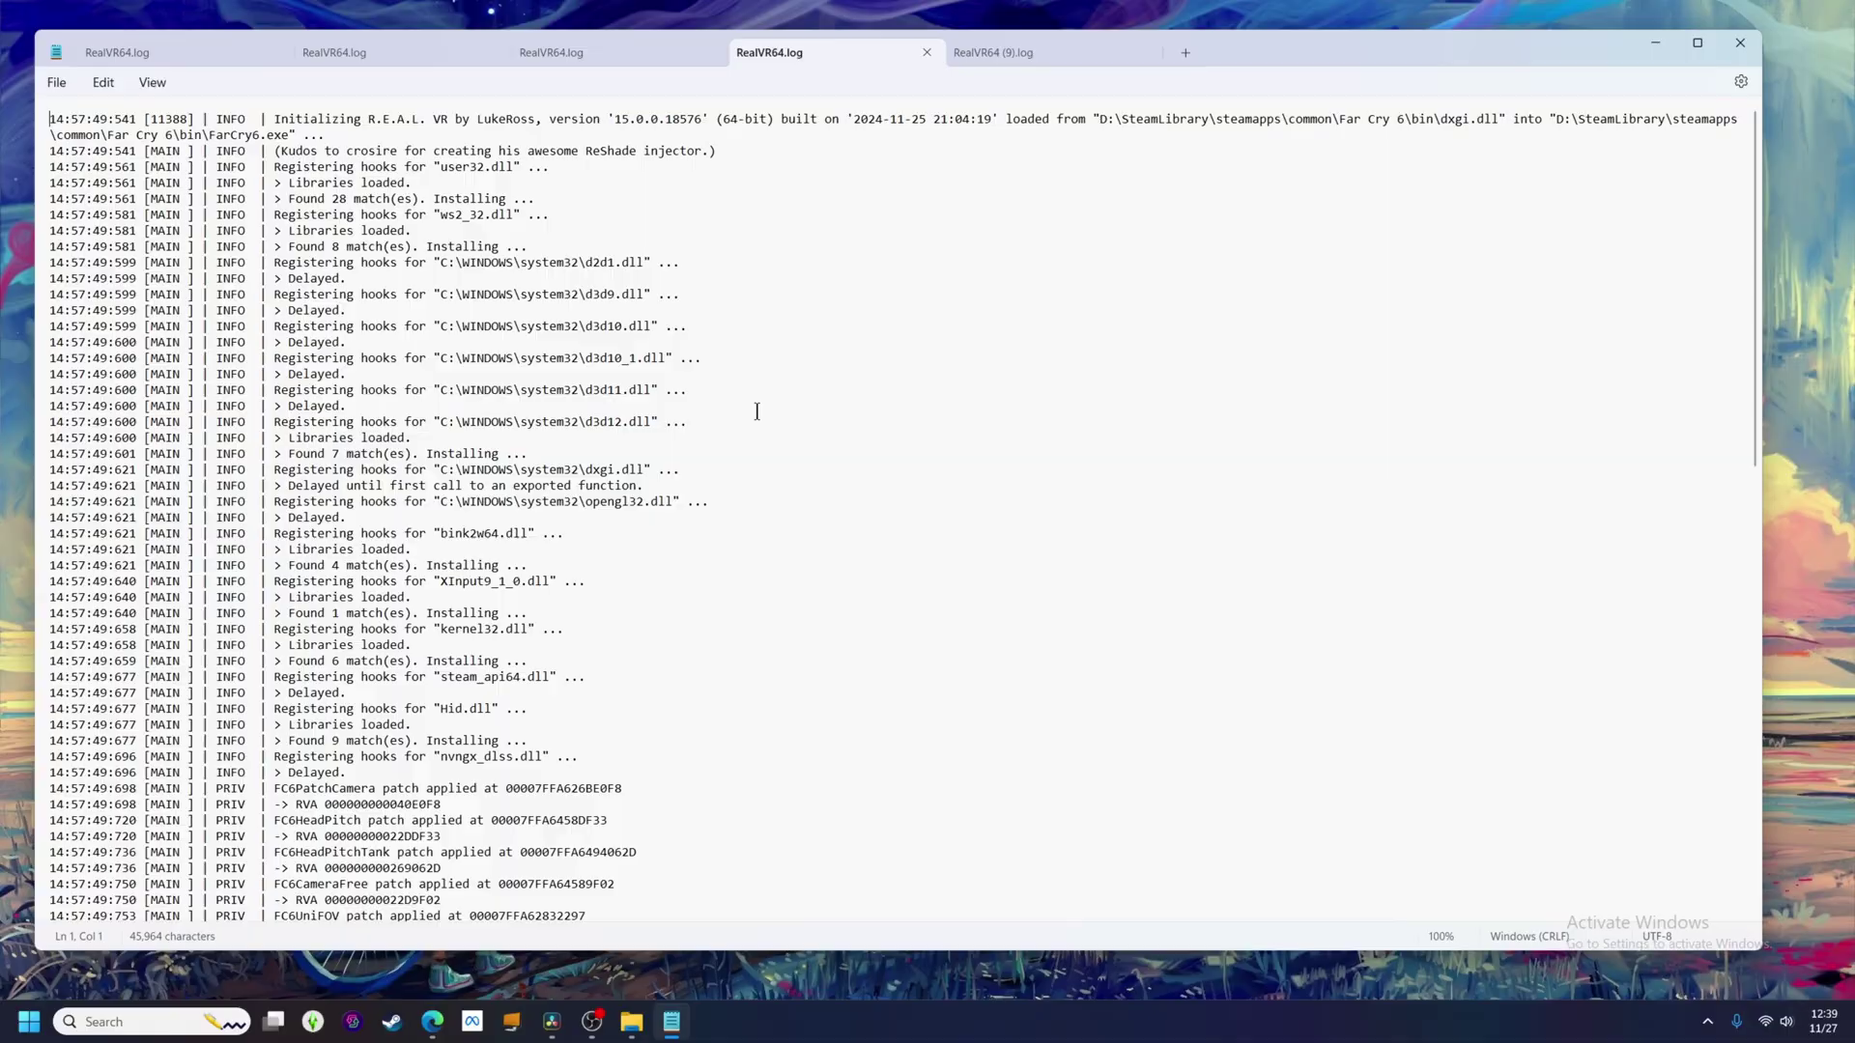